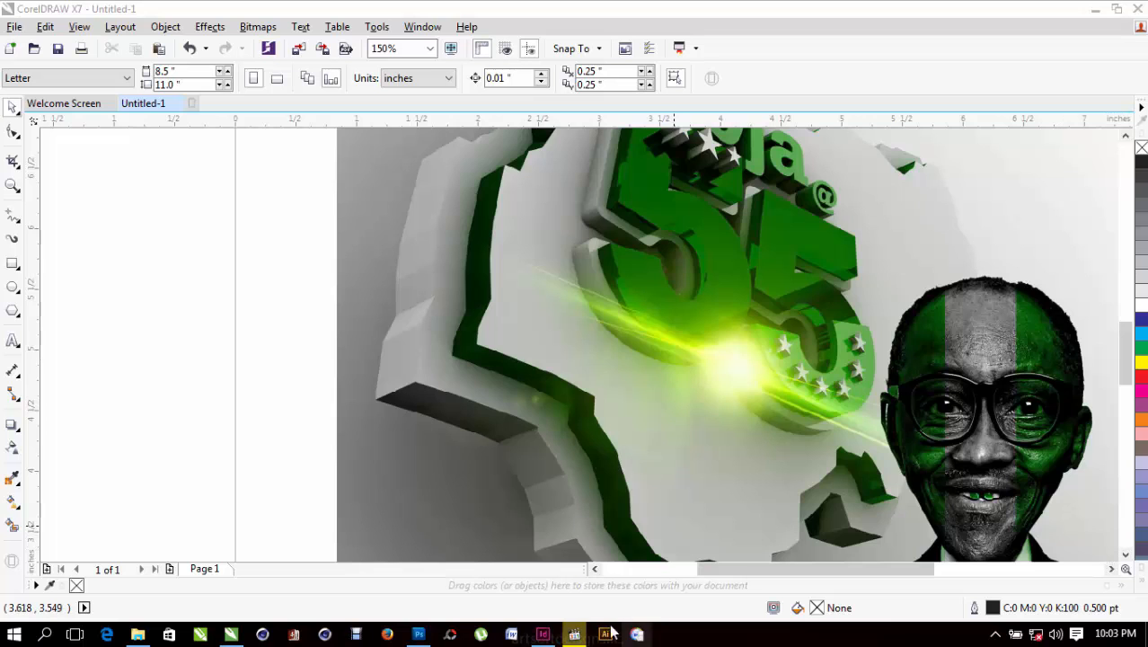
# Move the reference image of the 9ja @ 55 design slightly upward on the page.
pyautogui.scroll(-2, 539, 450)
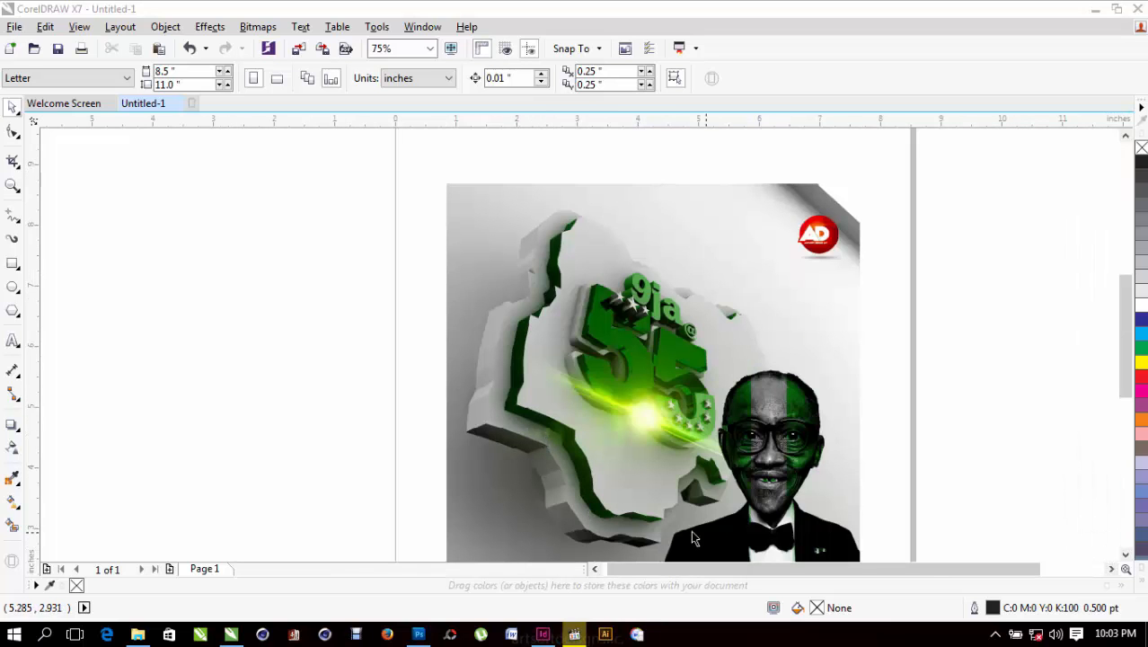
pyautogui.click(642, 432)
pyautogui.moveTo(641, 436); pyautogui.dragTo(639, 410)
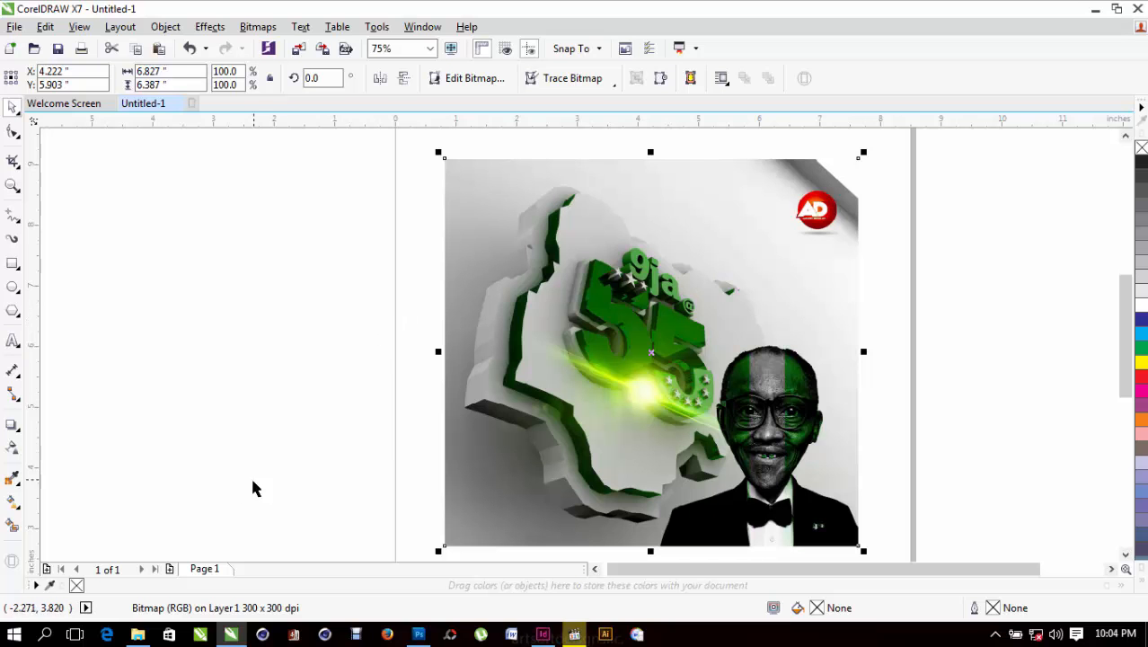
# Switch to File Explorer and look through the Documents folder for the source design file.
pyautogui.click(138, 634)
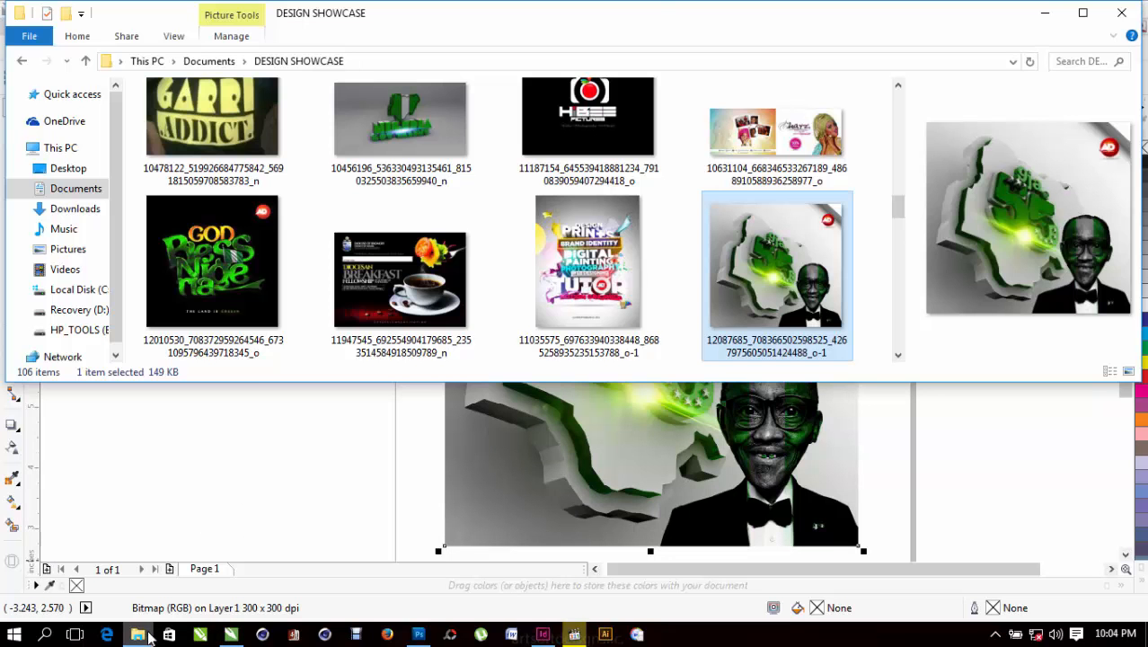
pyautogui.click(76, 189)
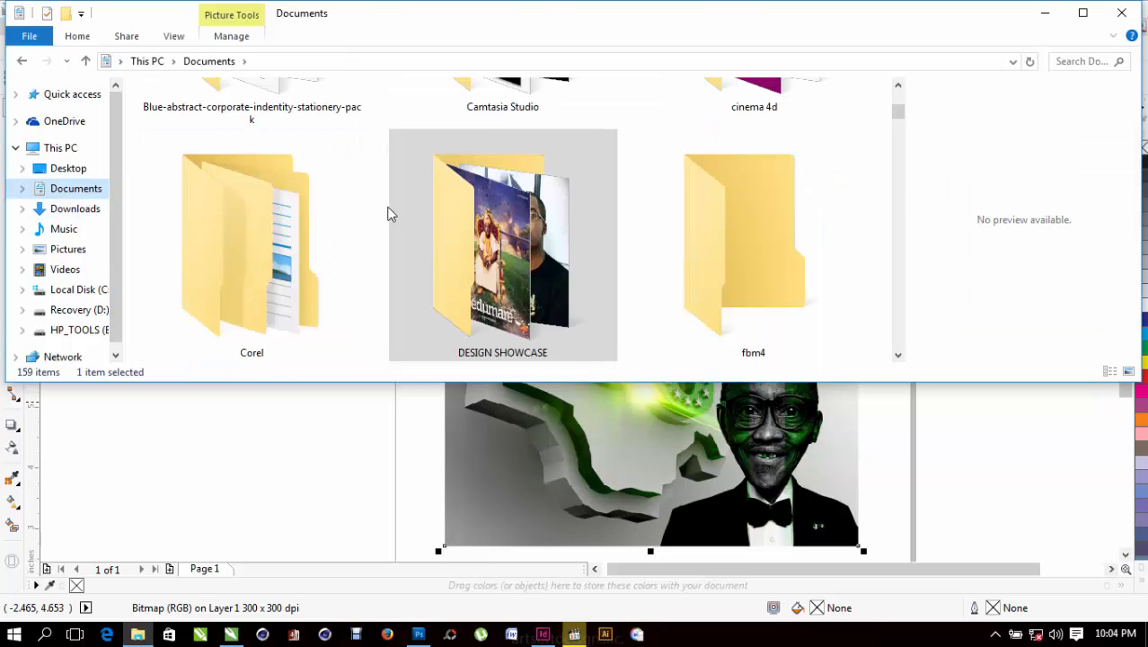
pyautogui.scroll(5, 390, 212)
pyautogui.click(1083, 13)
pyautogui.scroll(-10, 623, 333)
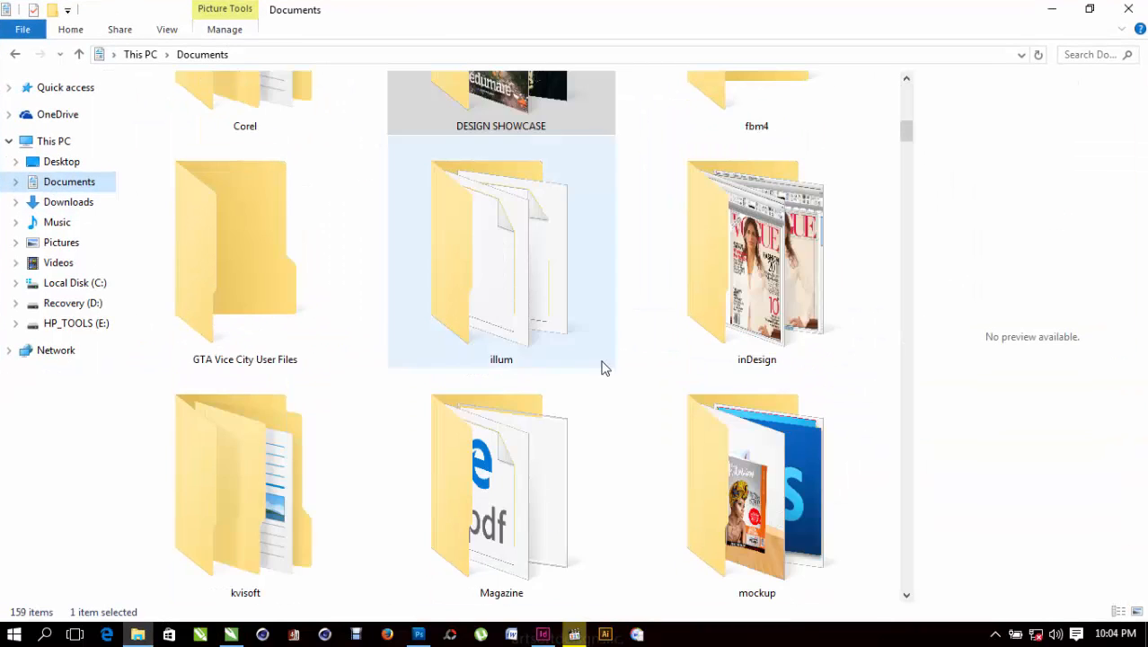
pyautogui.scroll(-5, 561, 418)
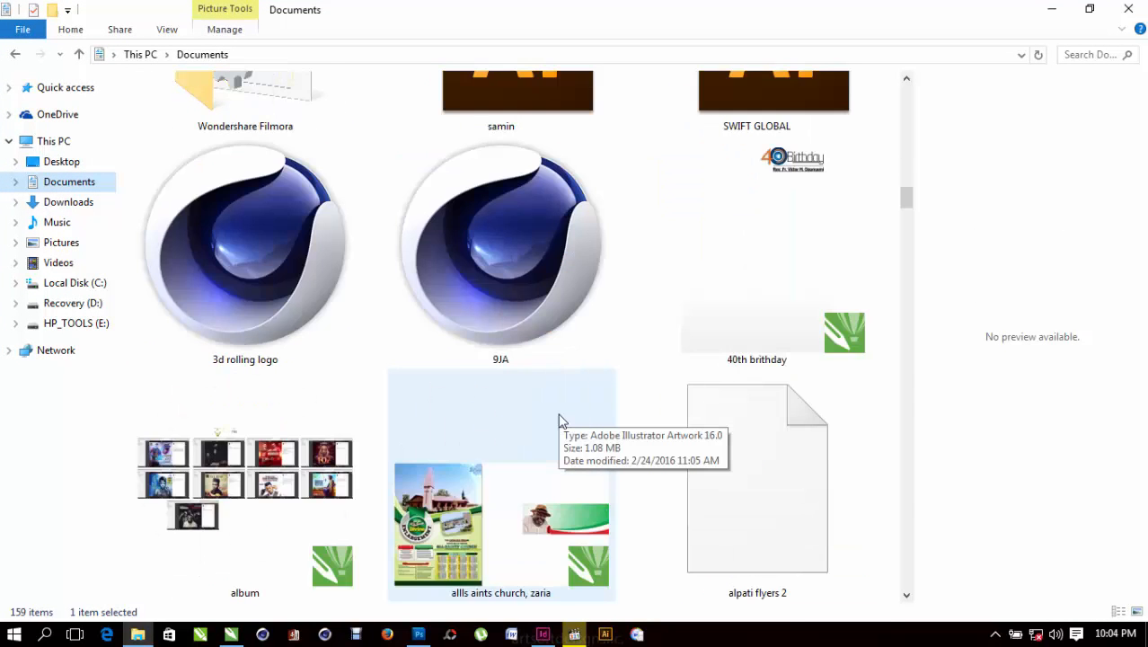
pyautogui.scroll(-4, 579, 397)
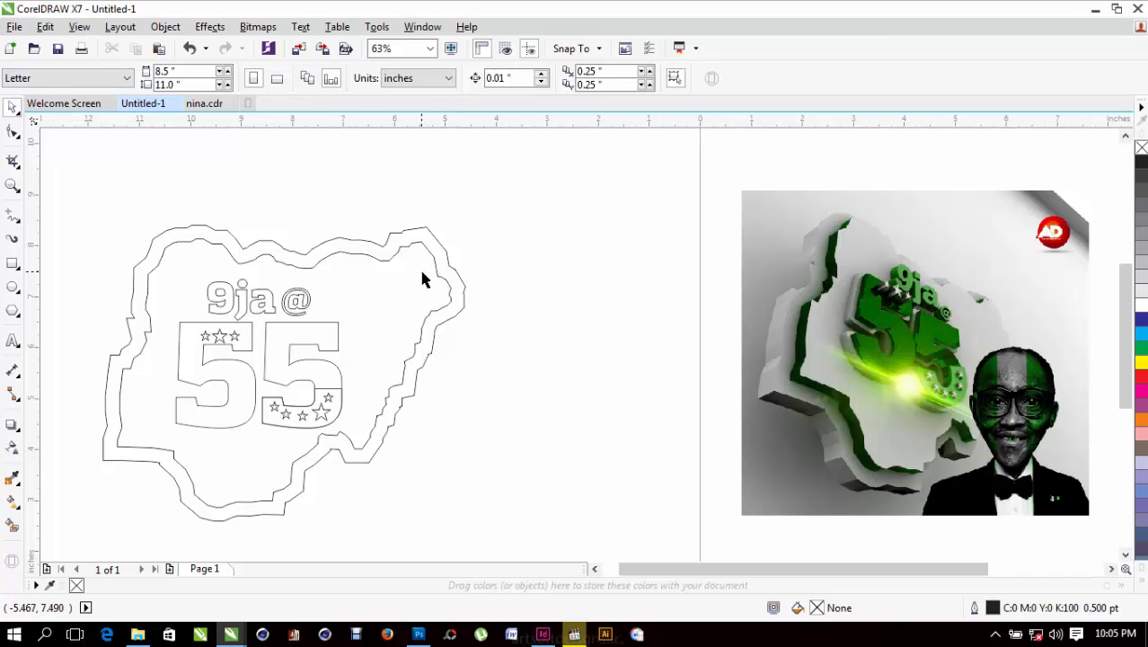
pyautogui.click(300, 267)
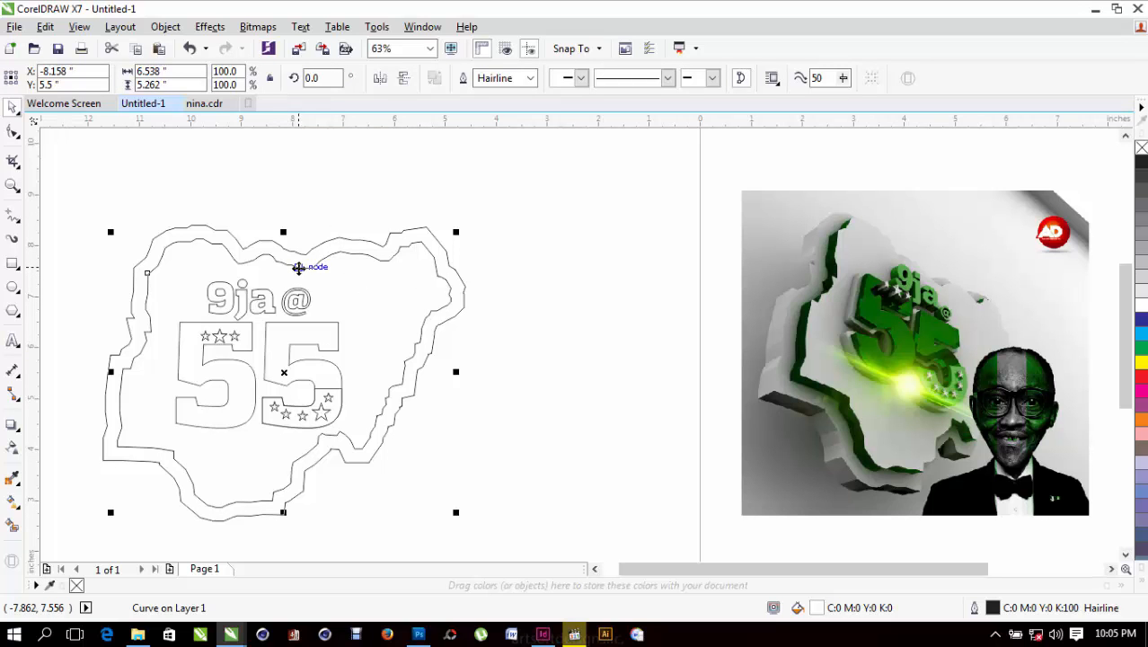
pyautogui.moveTo(299, 268); pyautogui.dragTo(447, 206)
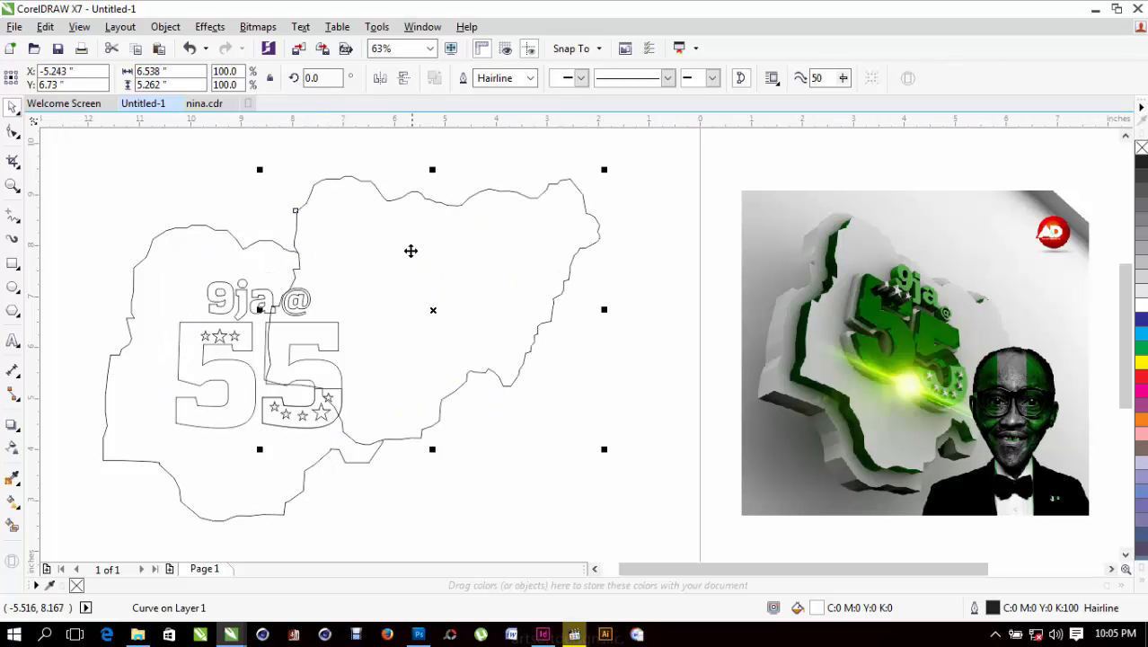
pyautogui.hotkey('ctrl', 'z')
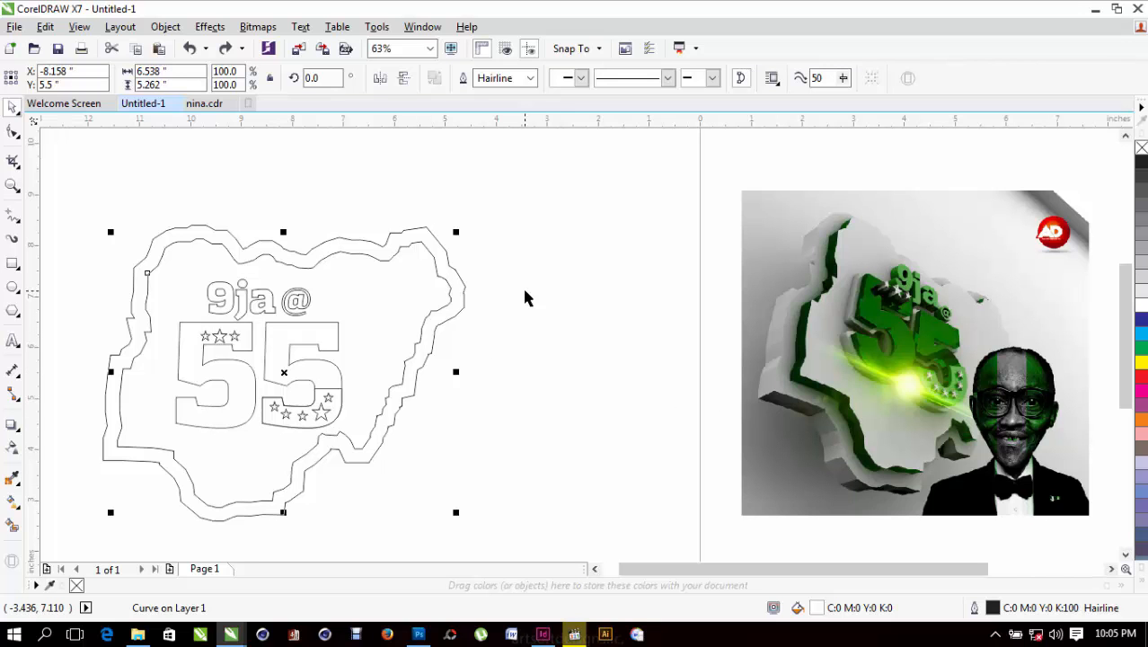
pyautogui.click(502, 277)
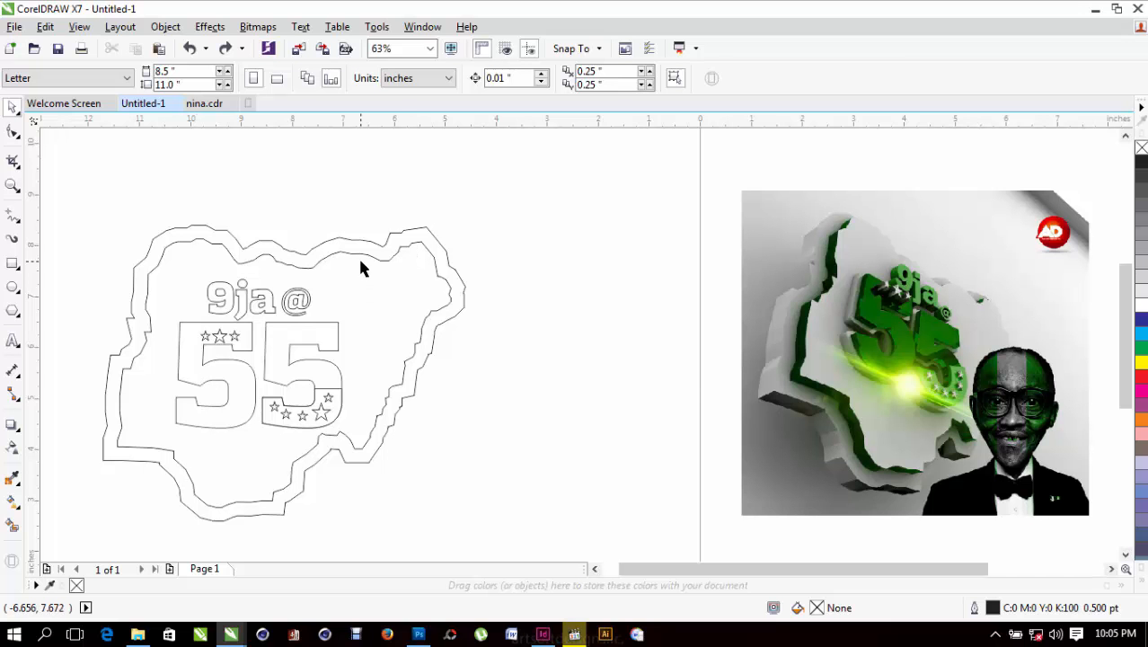
# Duplicate the inner map outline from the finished vector artwork and place the copy beside it.
pyautogui.moveTo(373, 263); pyautogui.dragTo(692, 230)
pyautogui.scroll(-2, 434, 285)
pyautogui.click(477, 210)
pyautogui.moveTo(477, 210); pyautogui.dragTo(159, 463)
# Move the reference image off the page to its right and place the copied map outline on the page.
pyautogui.moveTo(710, 378); pyautogui.dragTo(935, 319)
pyautogui.moveTo(513, 330); pyautogui.dragTo(668, 326)
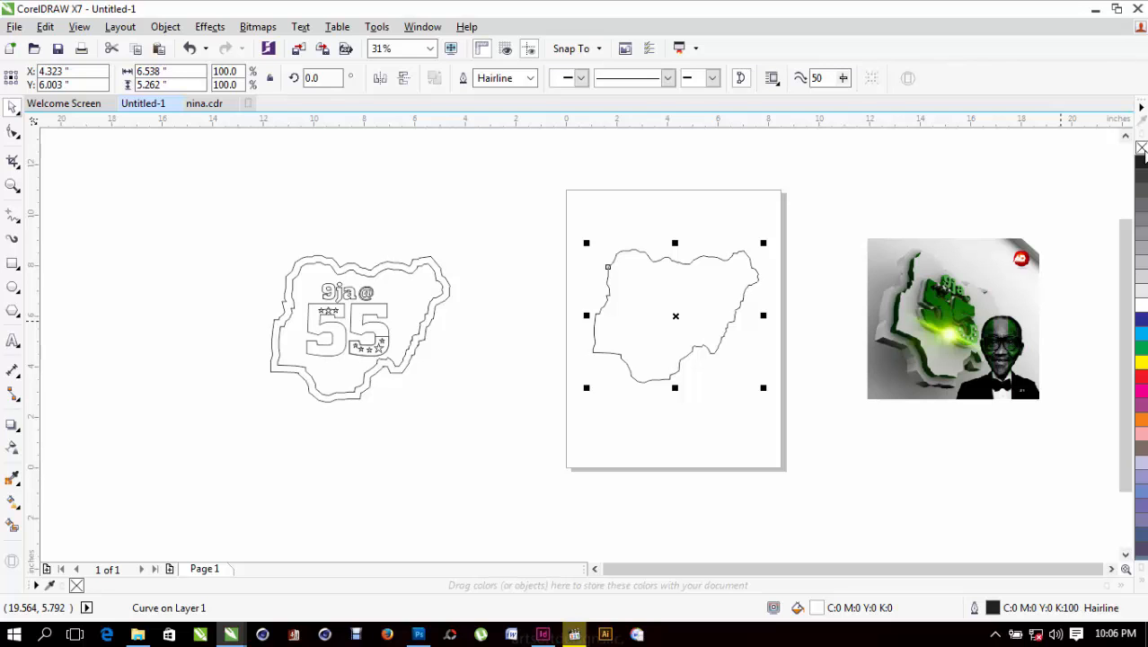
pyautogui.click(1141, 149)
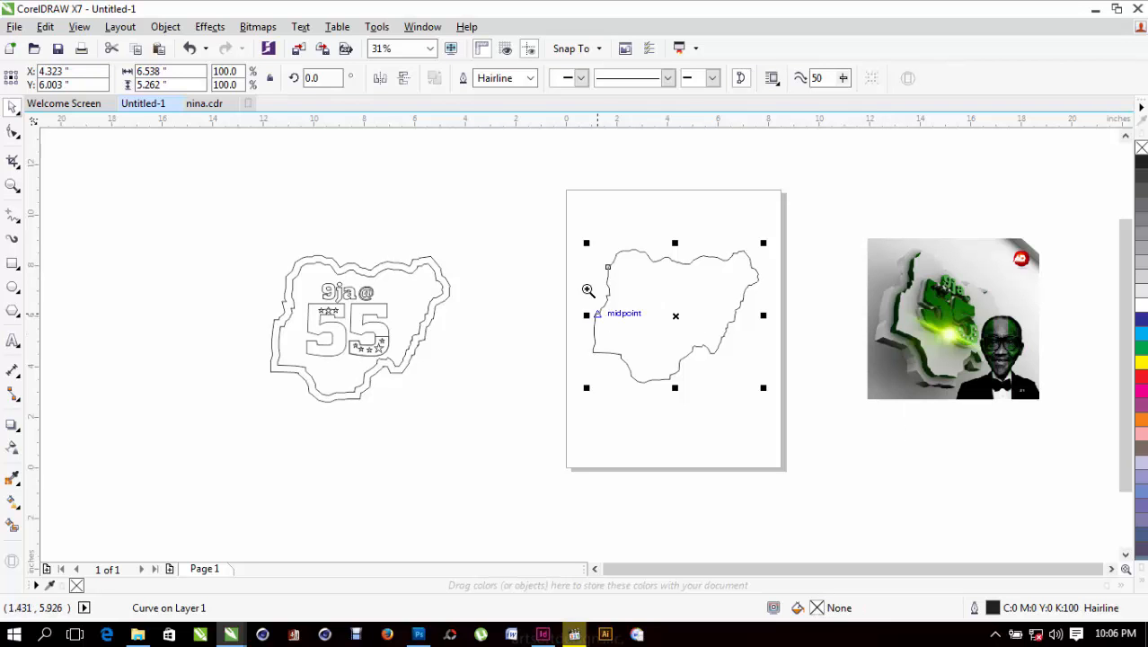
# Add a one-step outside contour to the map outline on the page, offset about 0.233 in.
pyautogui.press('z')
pyautogui.moveTo(241, 146); pyautogui.dragTo(979, 436)
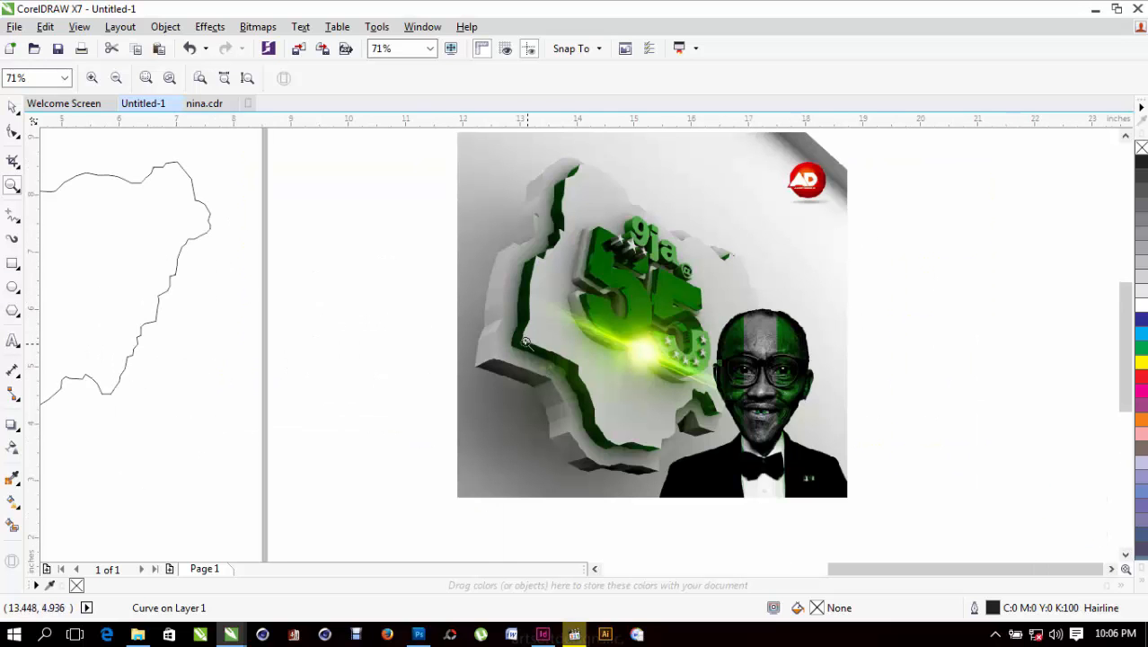
pyautogui.press('F3')
pyautogui.moveTo(120, 219); pyautogui.dragTo(282, 358)
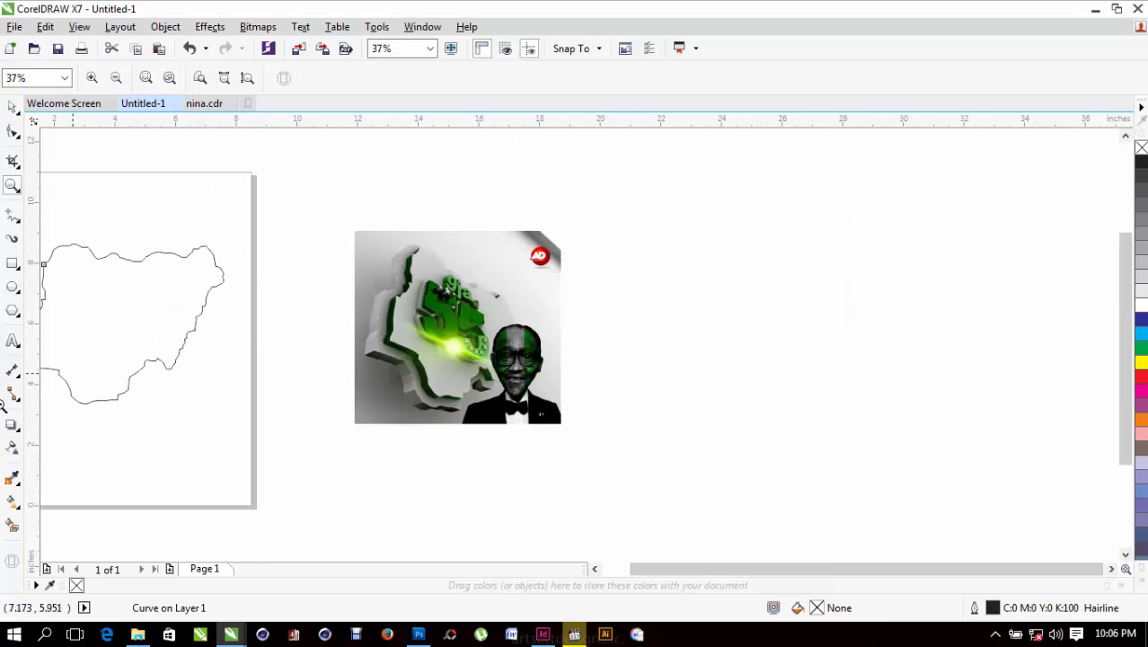
pyautogui.press('space')
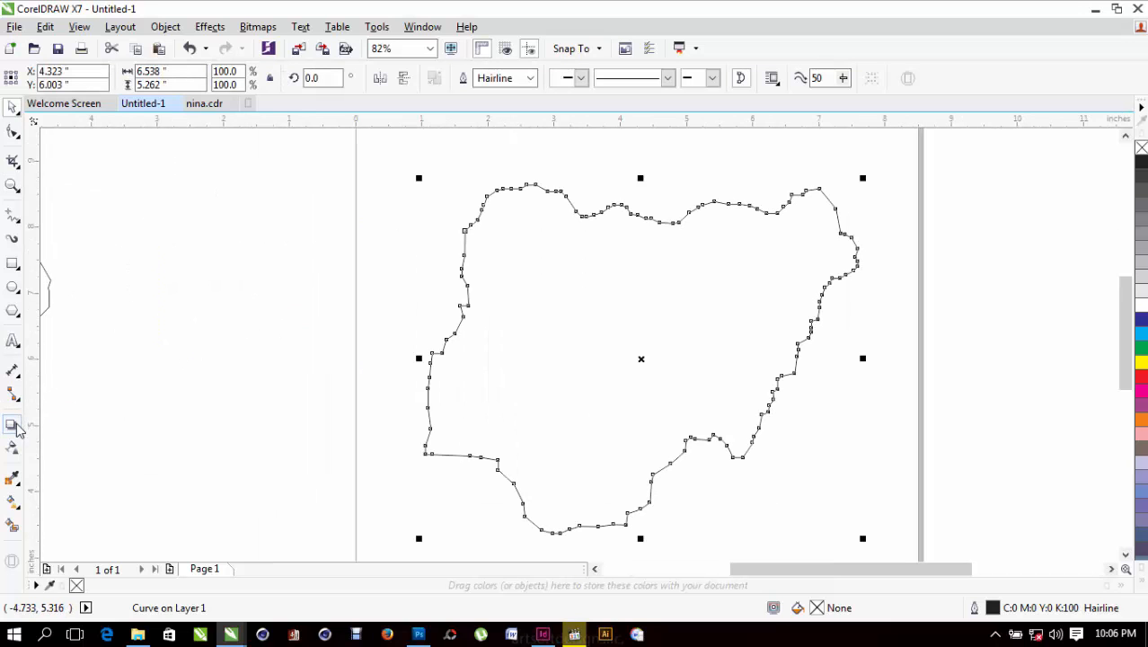
pyautogui.click(16, 427)
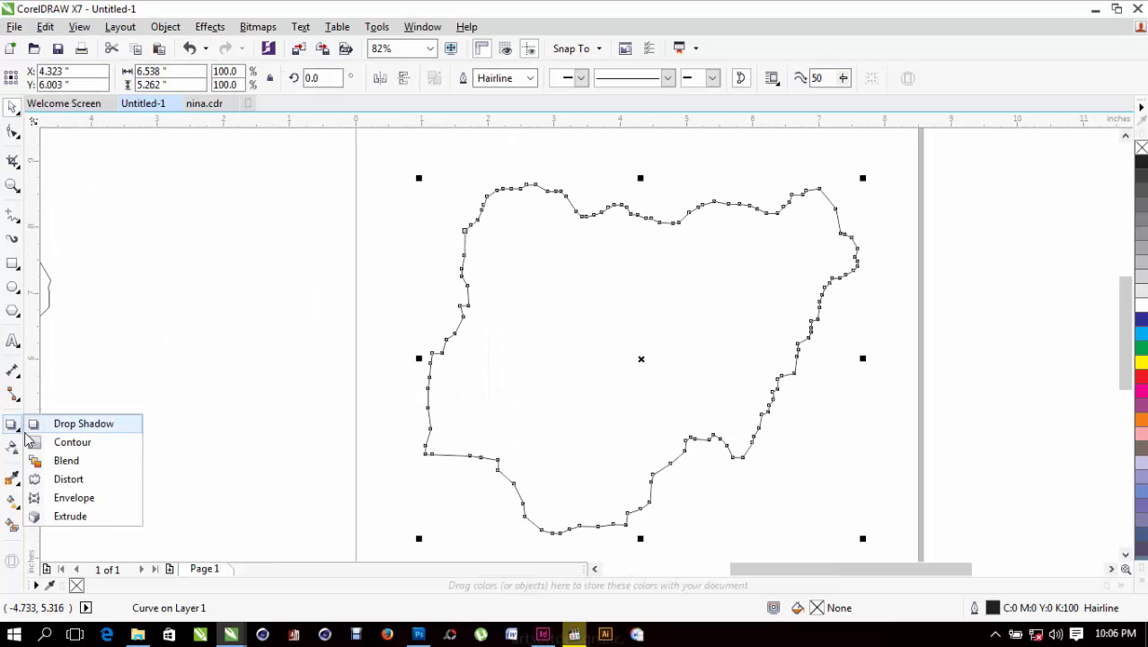
pyautogui.click(94, 447)
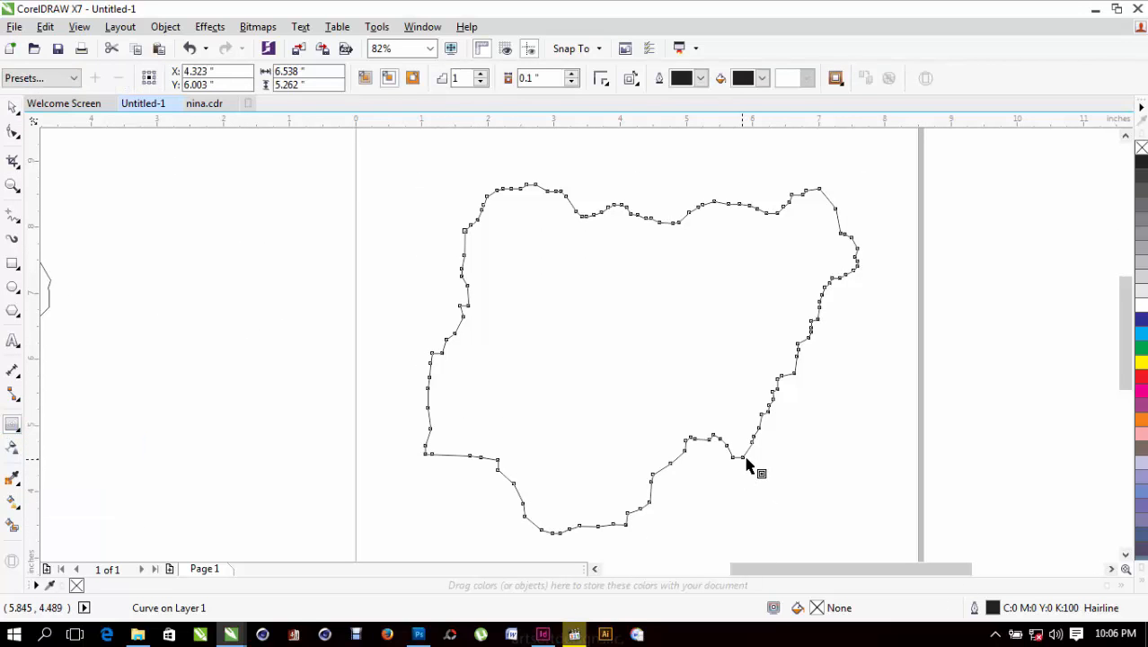
pyautogui.moveTo(746, 462); pyautogui.dragTo(791, 555)
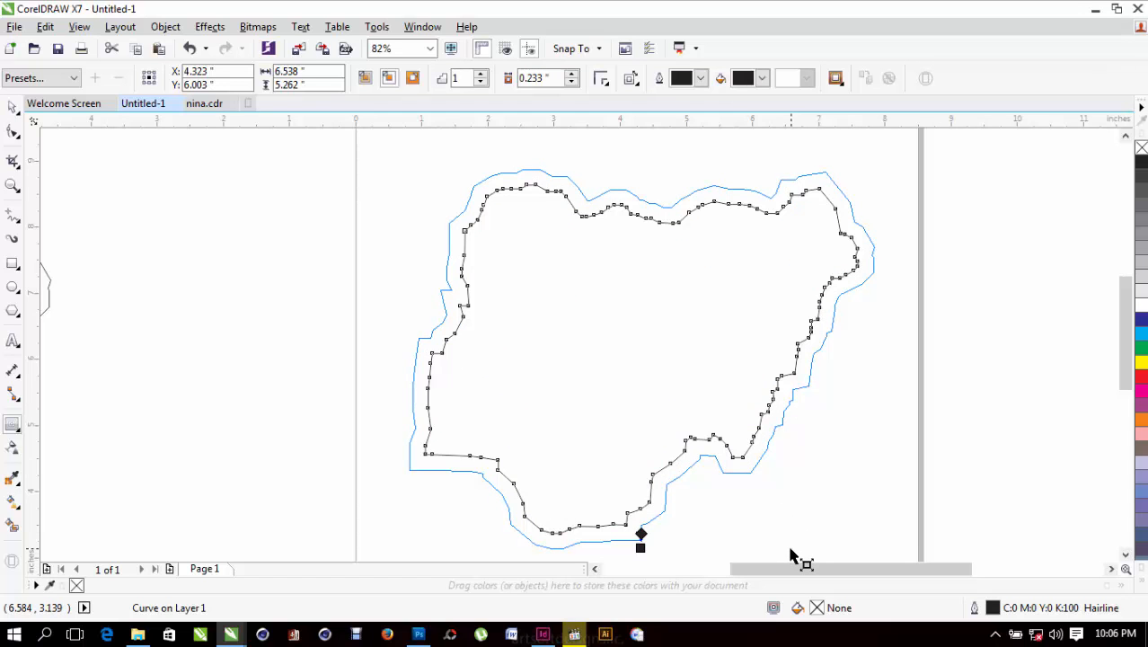
pyautogui.moveTo(791, 555); pyautogui.dragTo(800, 558)
pyautogui.scroll(-4, 622, 372)
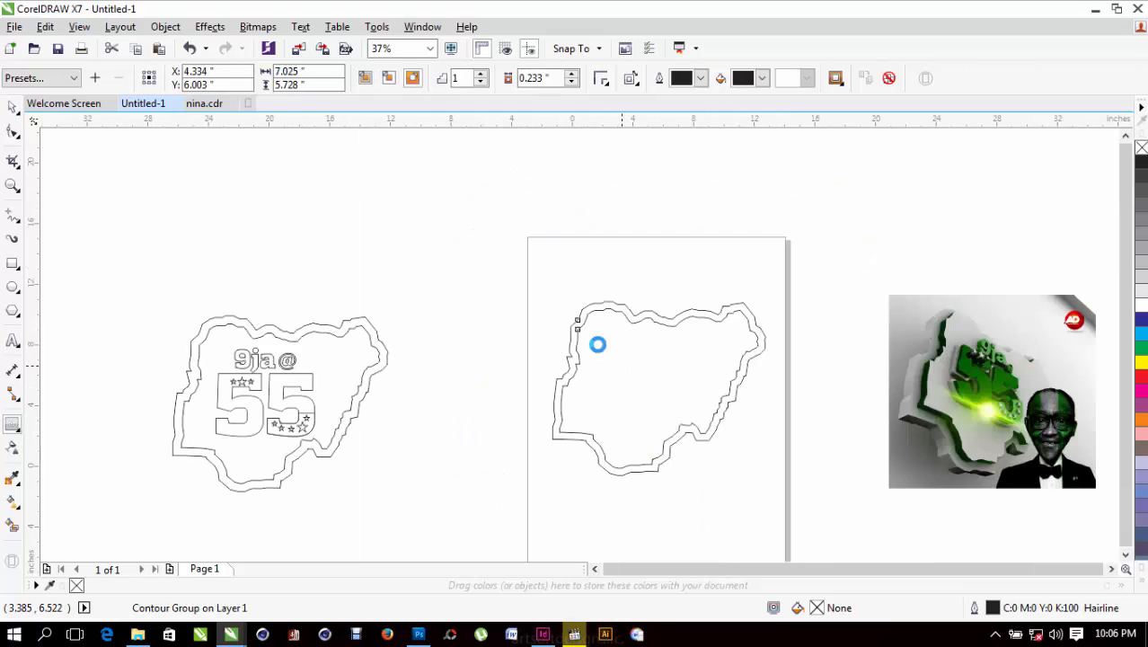
pyautogui.scroll(4, 618, 355)
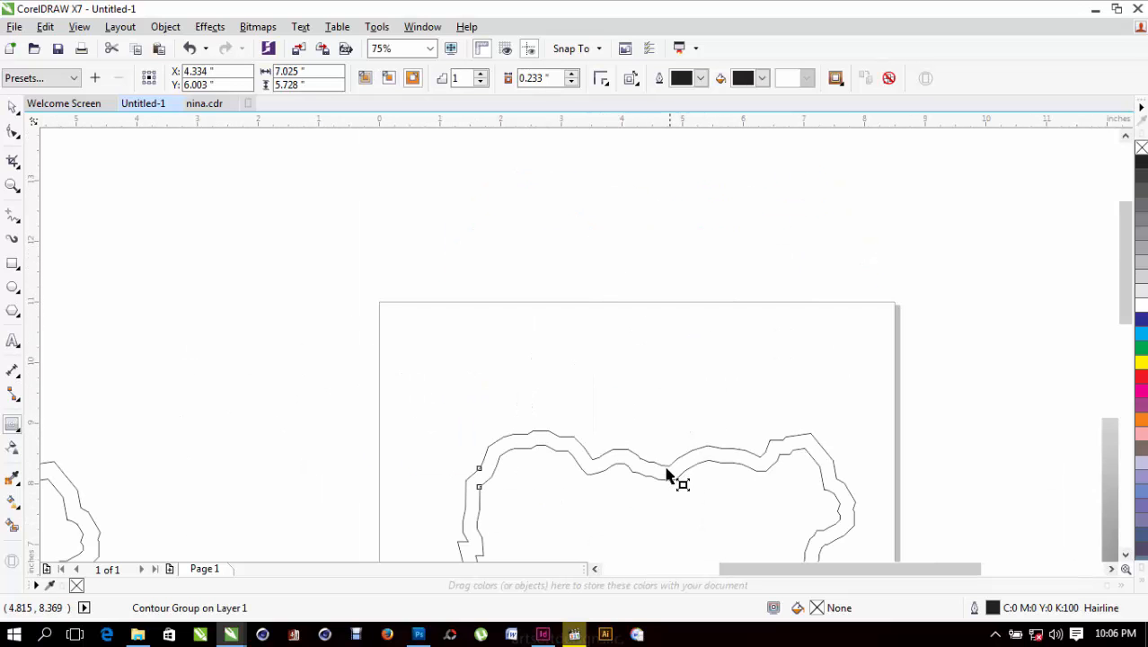
# Set the map contour's offset to 0.25 in.
pyautogui.click(534, 79)
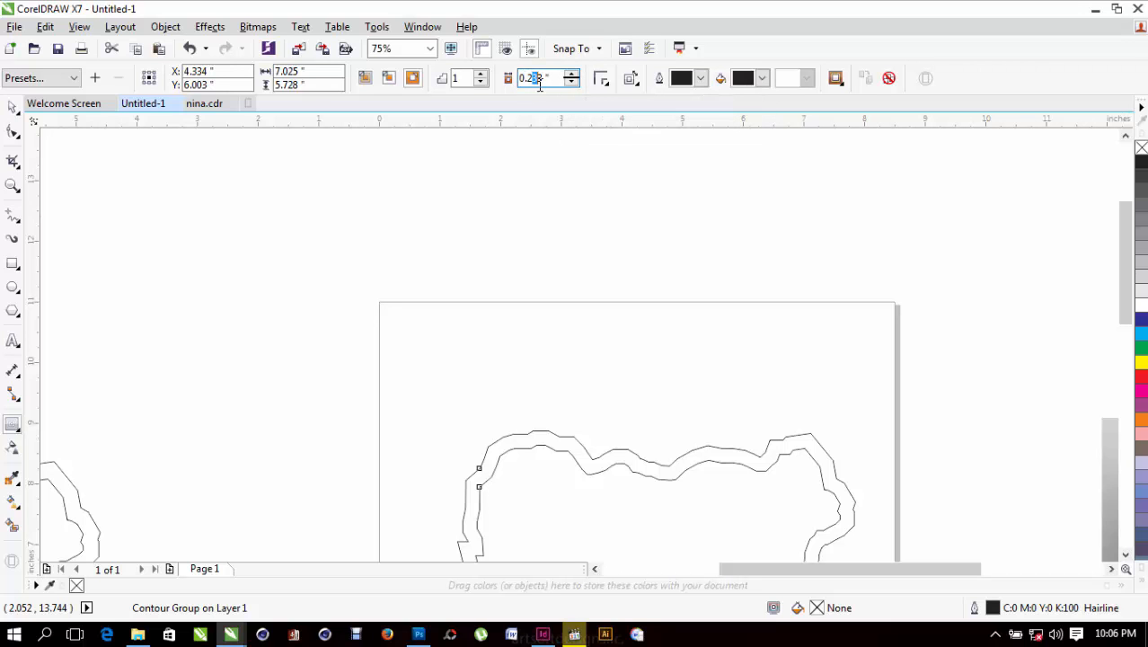
pyautogui.write('5')
pyautogui.press('Return')
pyautogui.scroll(-2, 547, 183)
pyautogui.scroll(2, 600, 328)
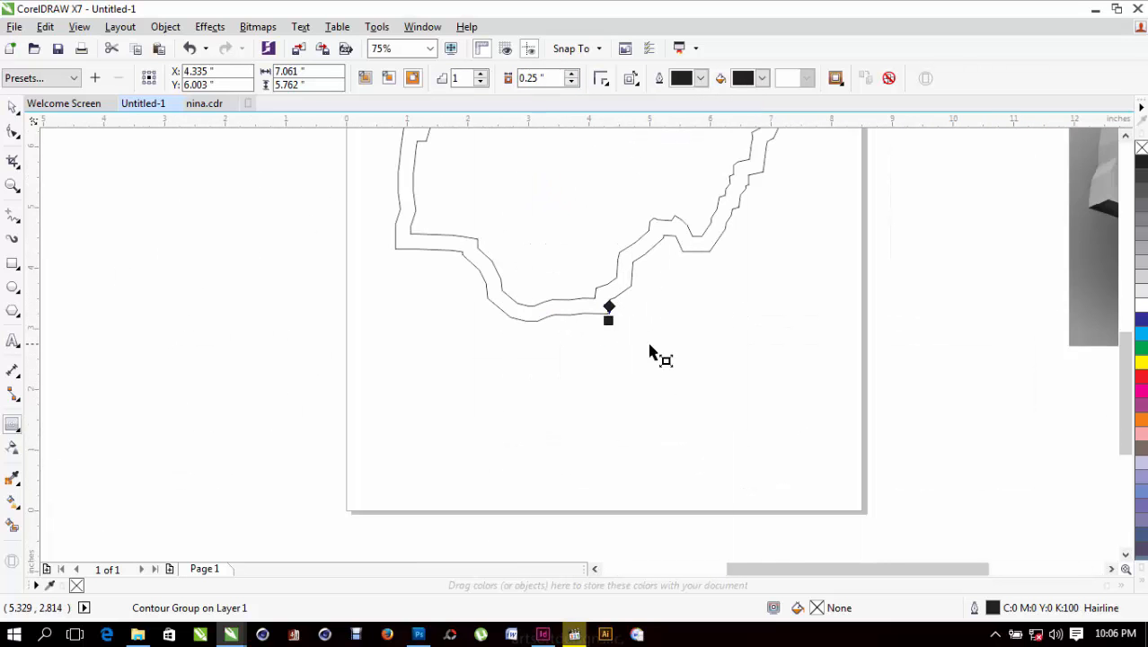
pyautogui.scroll(-1, 615, 335)
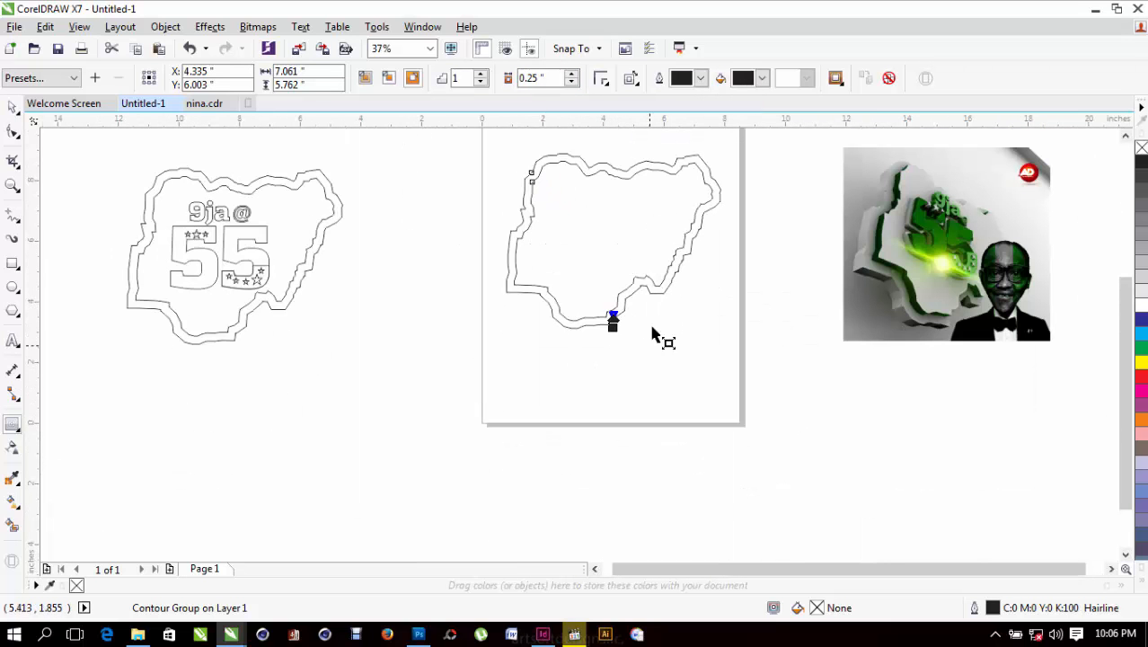
pyautogui.click(12, 108)
pyautogui.click(598, 271)
pyautogui.moveTo(612, 281); pyautogui.dragTo(524, 366)
pyautogui.hotkey('ctrl', 'z')
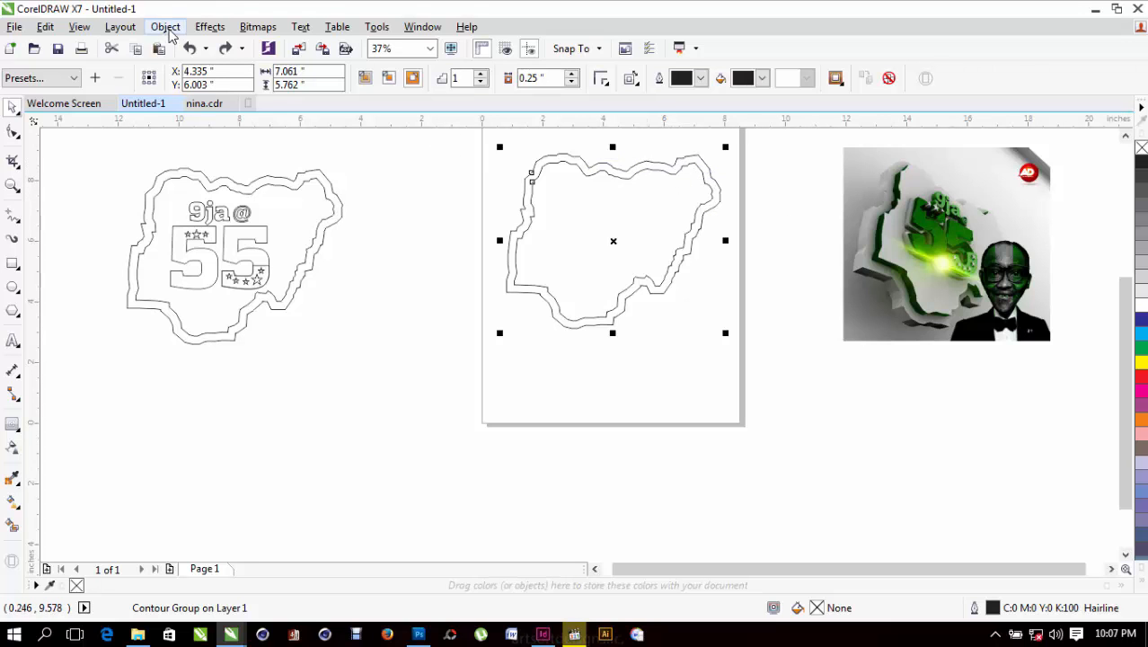
# Break the map's contour group apart into separate curves and deselect them.
pyautogui.click(159, 30)
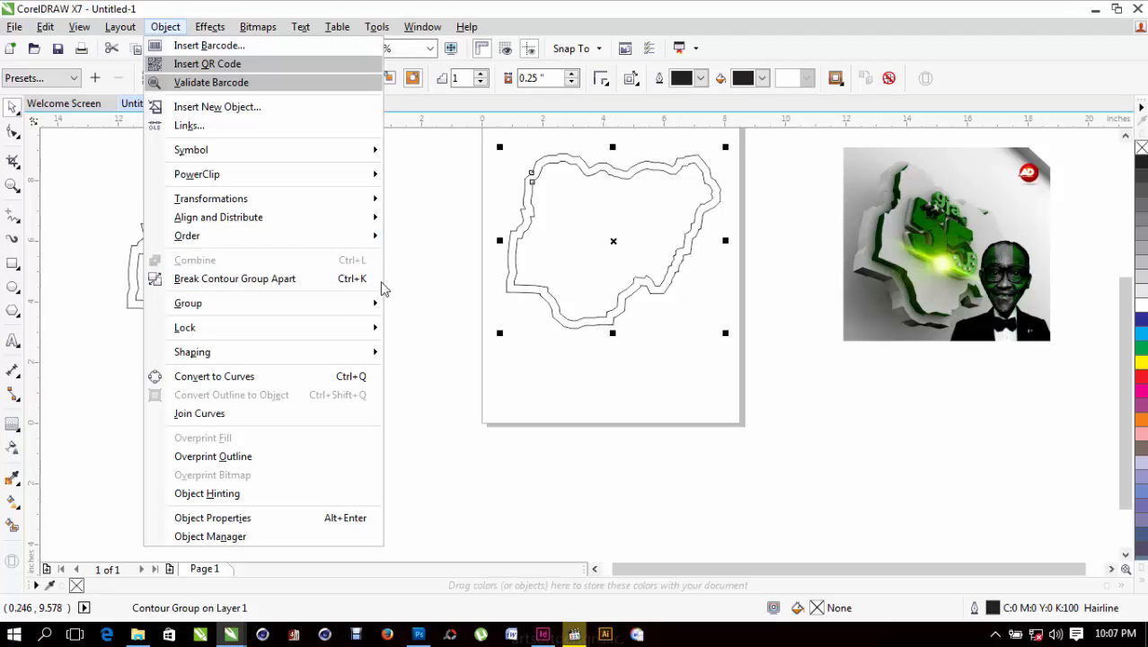
pyautogui.click(348, 282)
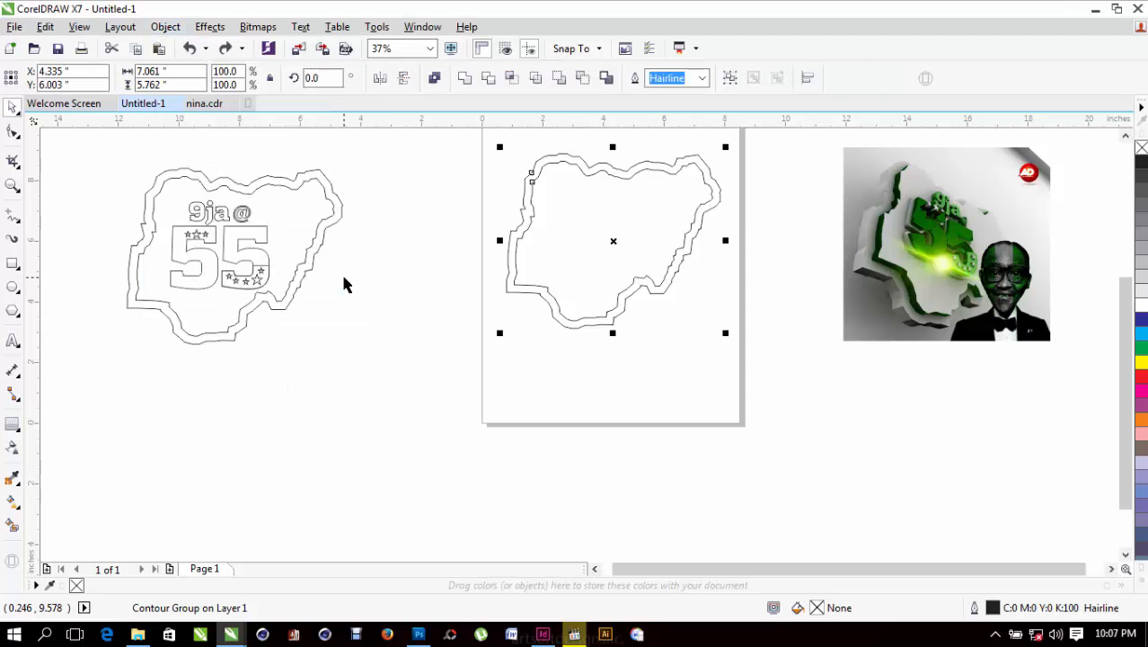
pyautogui.click(508, 372)
pyautogui.moveTo(539, 294); pyautogui.dragTo(427, 433)
pyautogui.hotkey('ctrl', 'z')
pyautogui.click(521, 333)
pyautogui.moveTo(586, 330); pyautogui.dragTo(334, 315)
pyautogui.hotkey('ctrl', 'z')
# Compare the map outlines on the page with the finished vector artwork and the 3D reference image.
pyautogui.press('z')
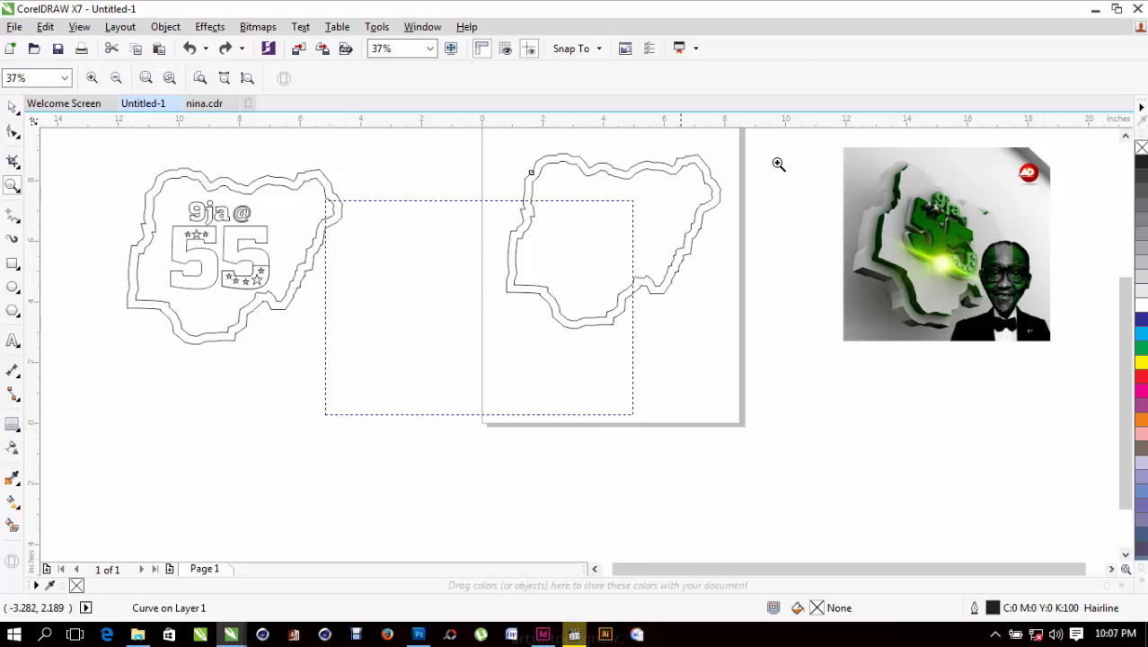
pyautogui.click(767, 253)
pyautogui.press('space')
pyautogui.press('space')
pyautogui.moveTo(208, 146); pyautogui.dragTo(864, 539)
pyautogui.press('space')
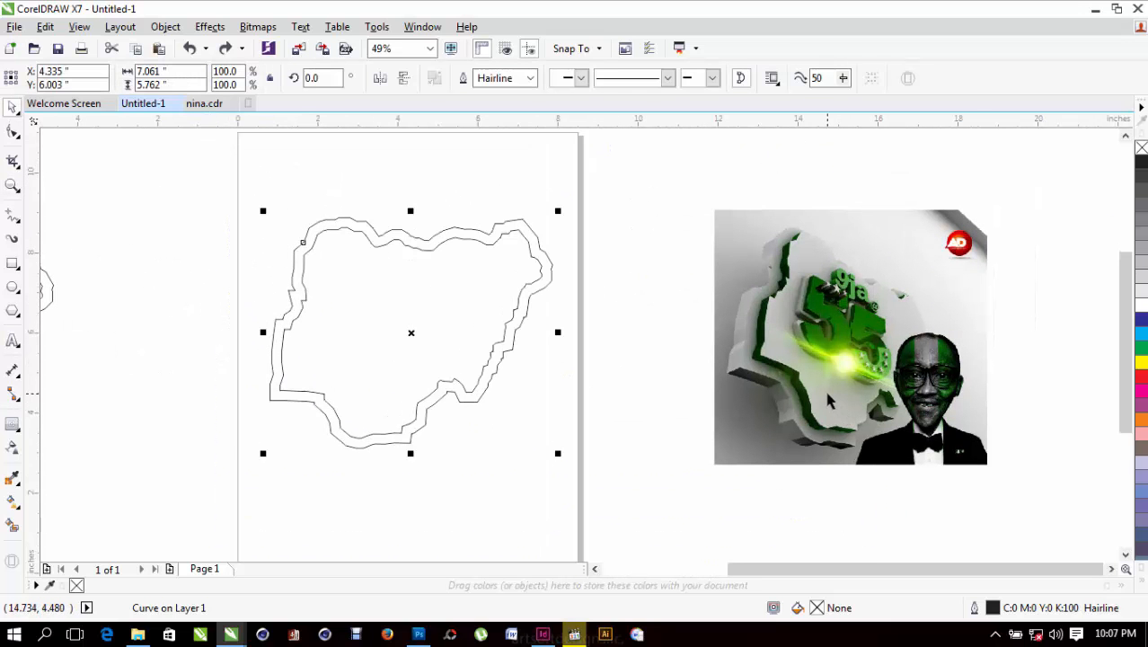
pyautogui.scroll(-5, 336, 238)
pyautogui.press('z')
pyautogui.moveTo(205, 230); pyautogui.dragTo(440, 298)
pyautogui.press('space')
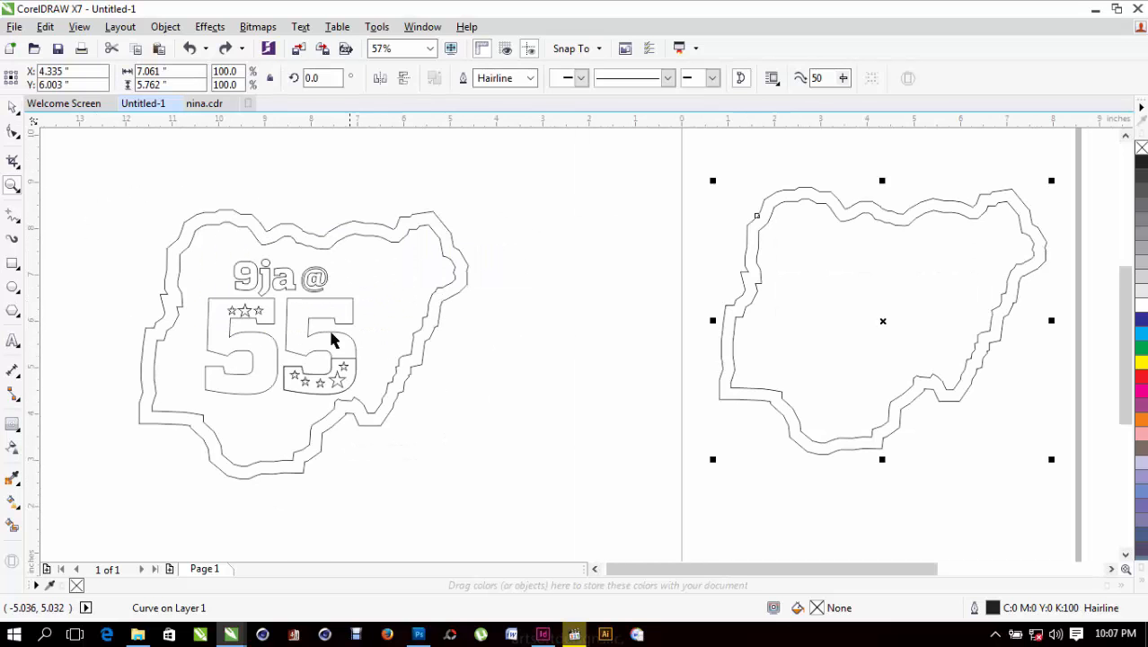
pyautogui.scroll(-2, 313, 321)
pyautogui.press('z')
pyautogui.moveTo(707, 179); pyautogui.dragTo(864, 481)
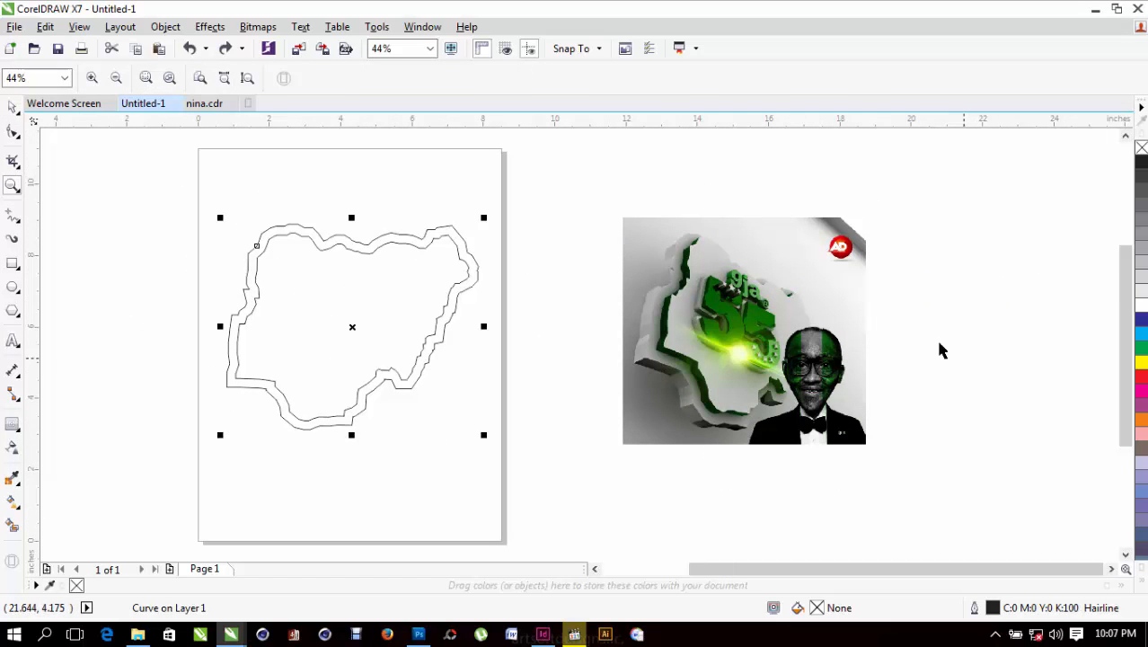
pyautogui.press('space')
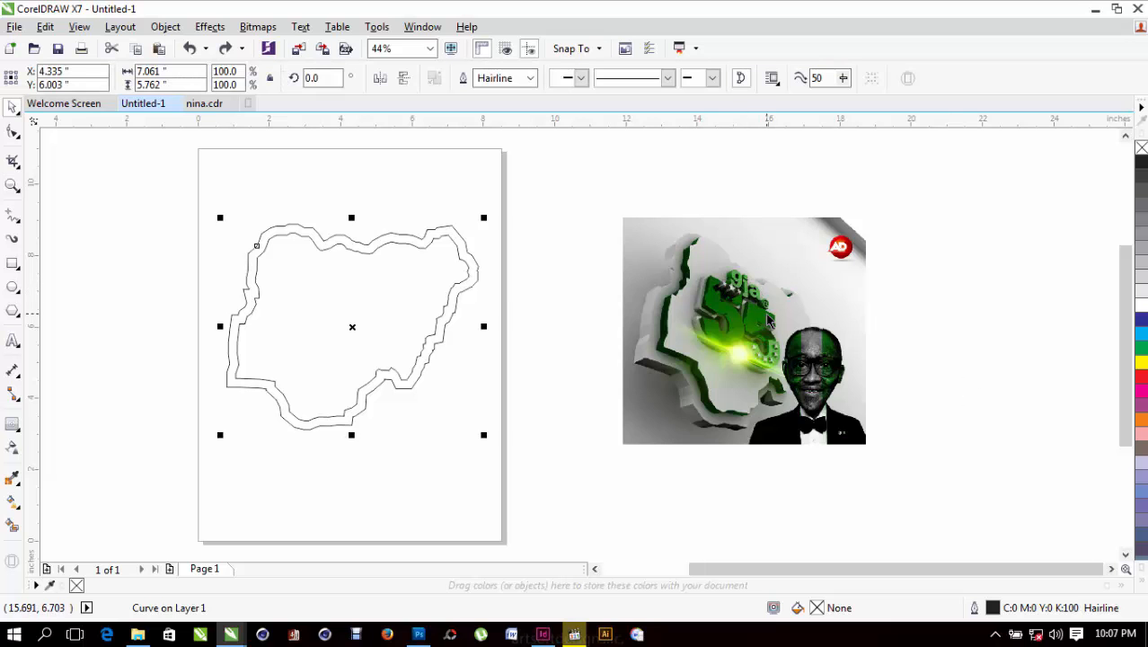
pyautogui.scroll(-2, 712, 409)
pyautogui.press('z')
pyautogui.moveTo(157, 261); pyautogui.dragTo(787, 455)
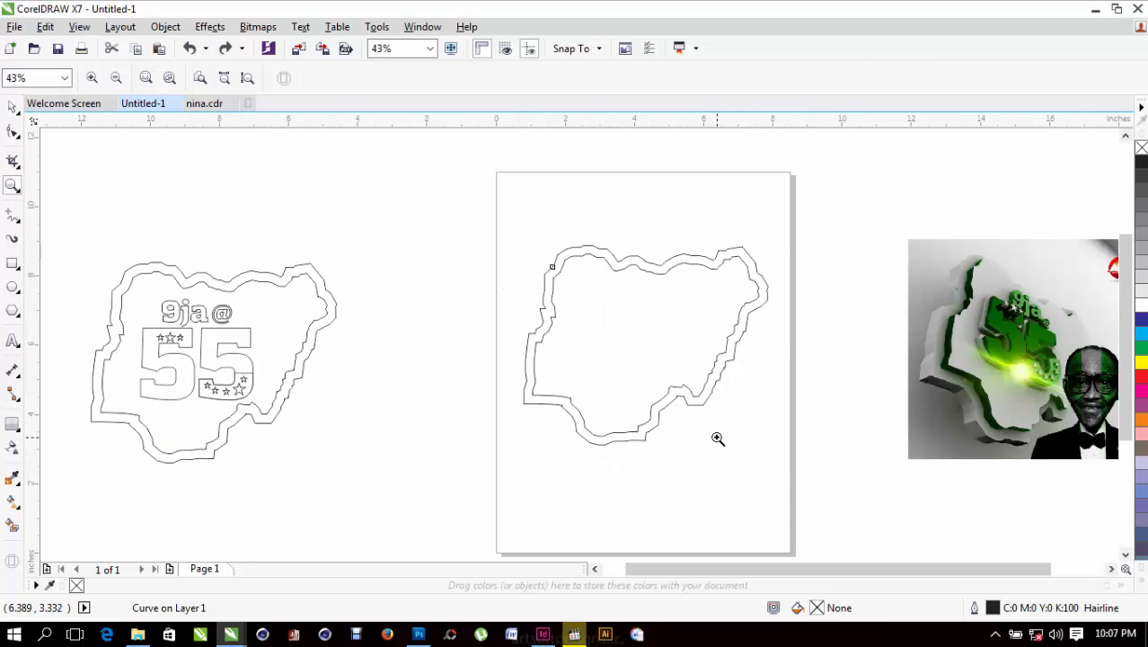
pyautogui.press('space')
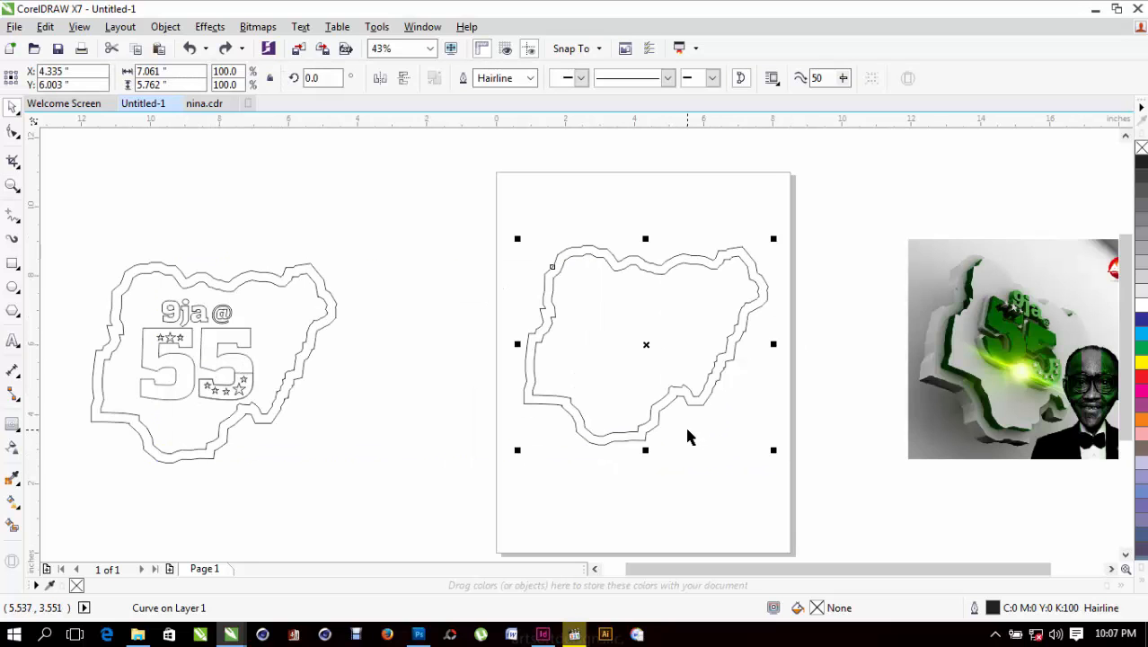
# Add the two-line artistic text "9ja @" and "55" beside the page and break it apart into separate lines.
pyautogui.click(9, 345)
pyautogui.click(414, 288)
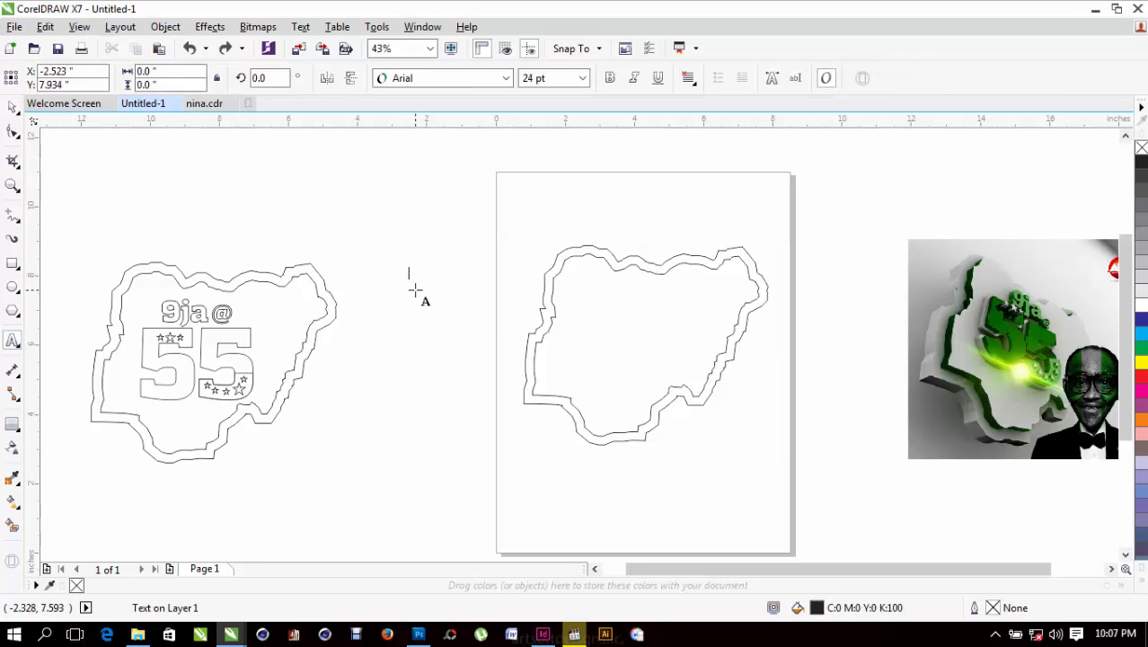
pyautogui.write('9ja 12')
pyautogui.press('BackSpace')
pyautogui.press('BackSpace')
pyautogui.write('@')
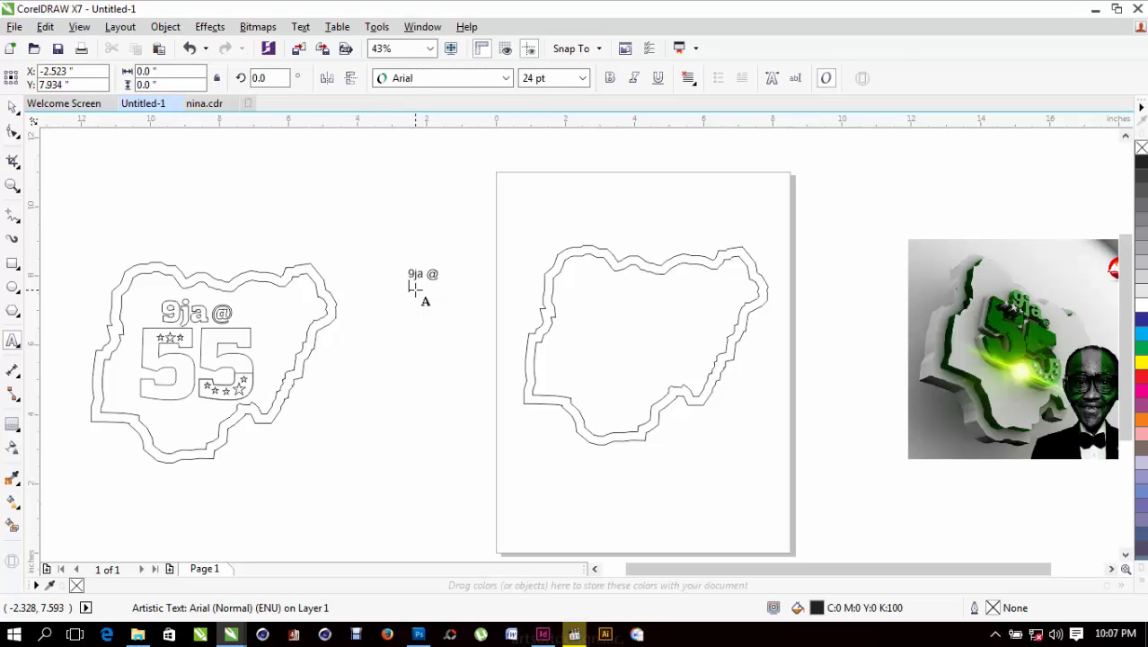
pyautogui.write('55')
pyautogui.hotkey('ctrl', 'space')
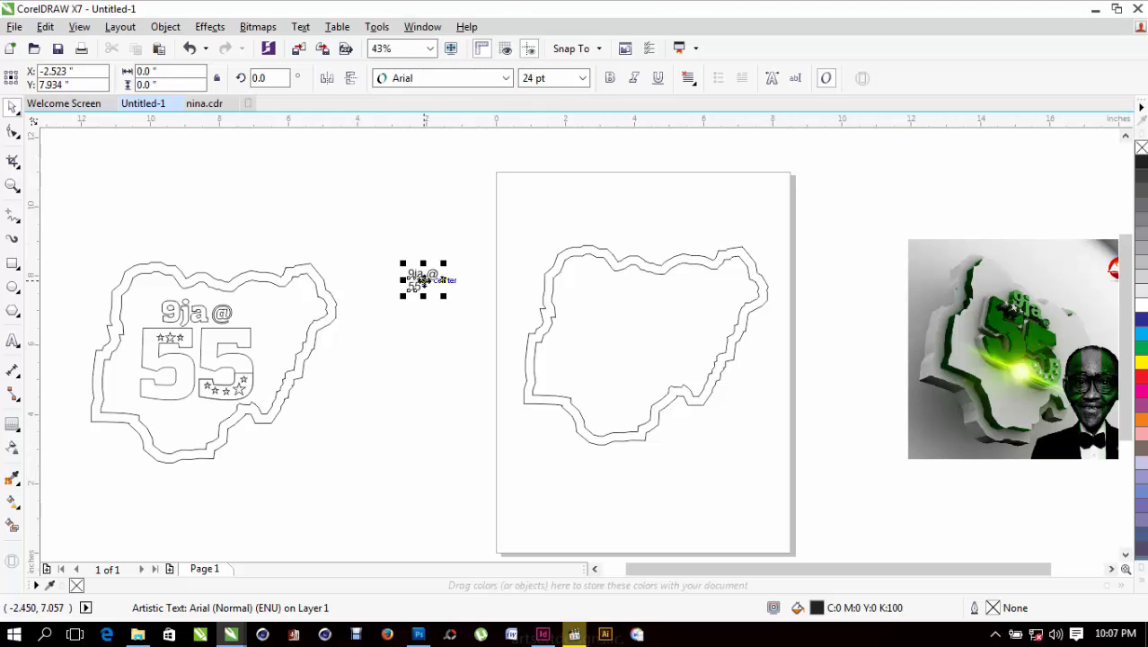
pyautogui.click(165, 27)
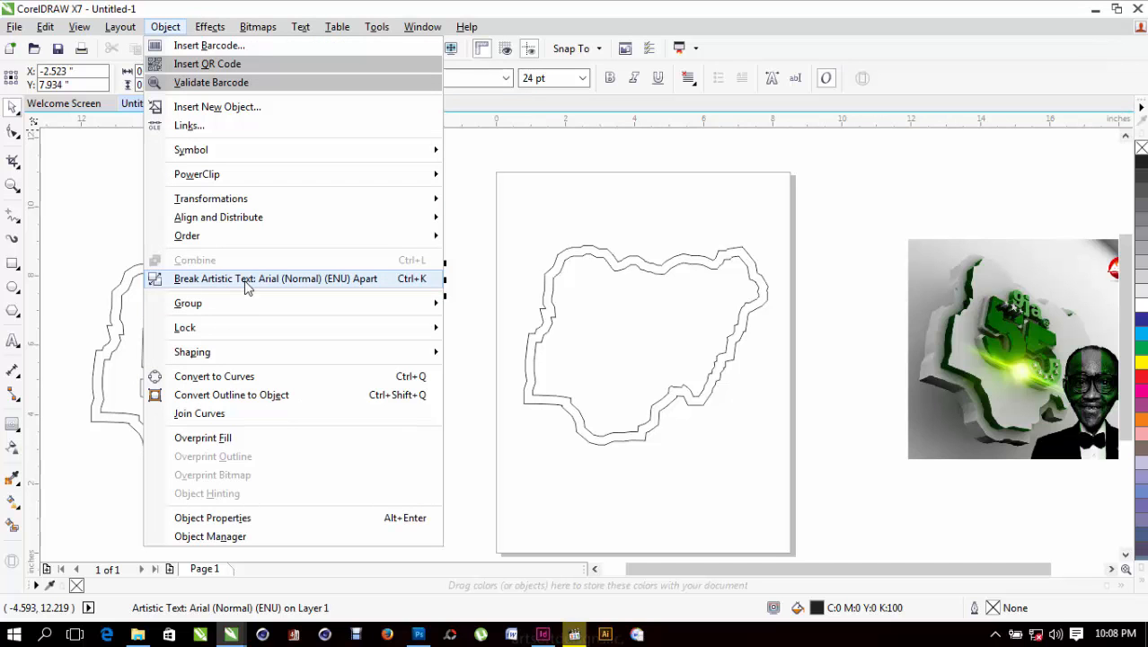
pyautogui.click(416, 280)
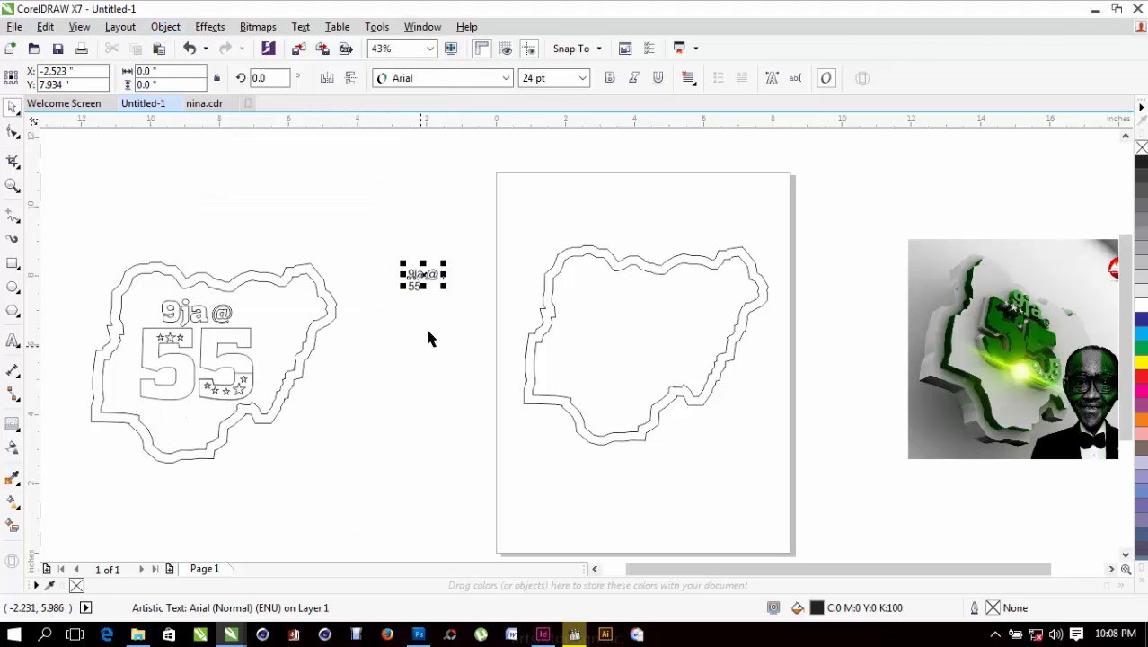
# Set the font of the "9ja @" text to Quadon ExtraBold.
pyautogui.click(506, 79)
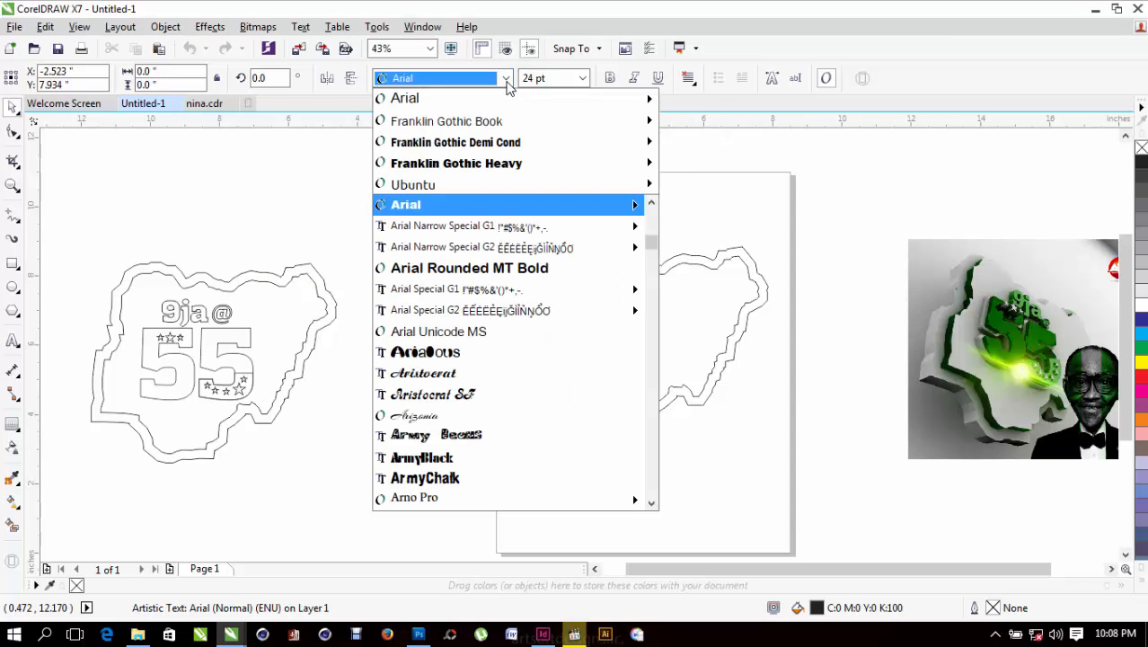
pyautogui.write('Quado')
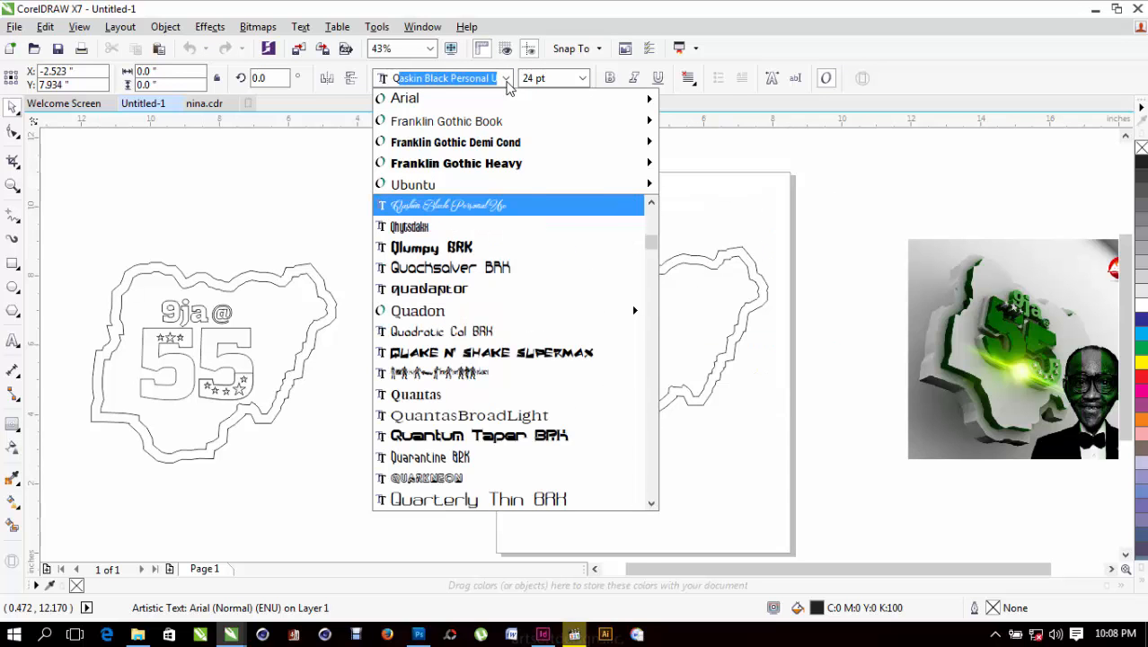
pyautogui.write('n')
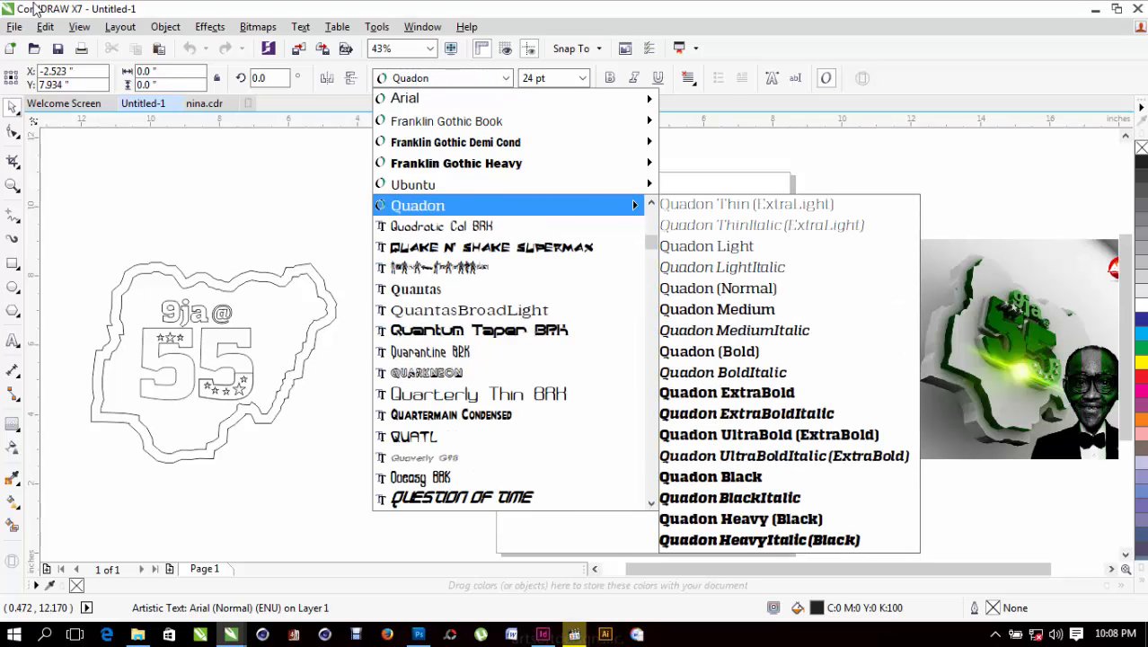
pyautogui.press('Up')
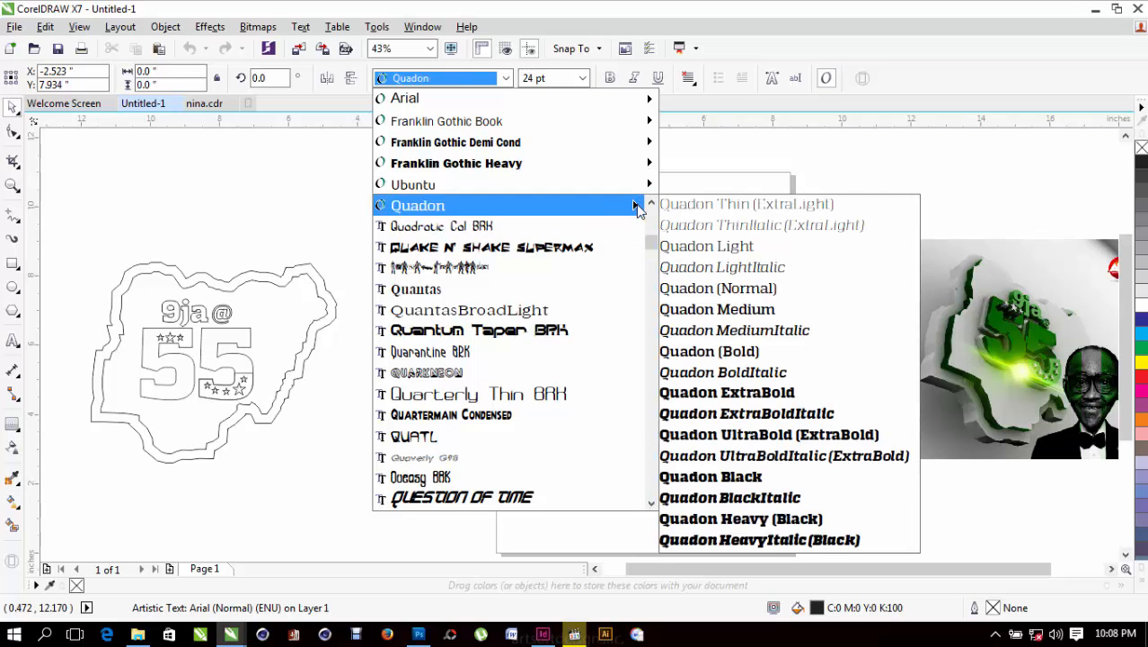
pyautogui.moveTo(638, 206)
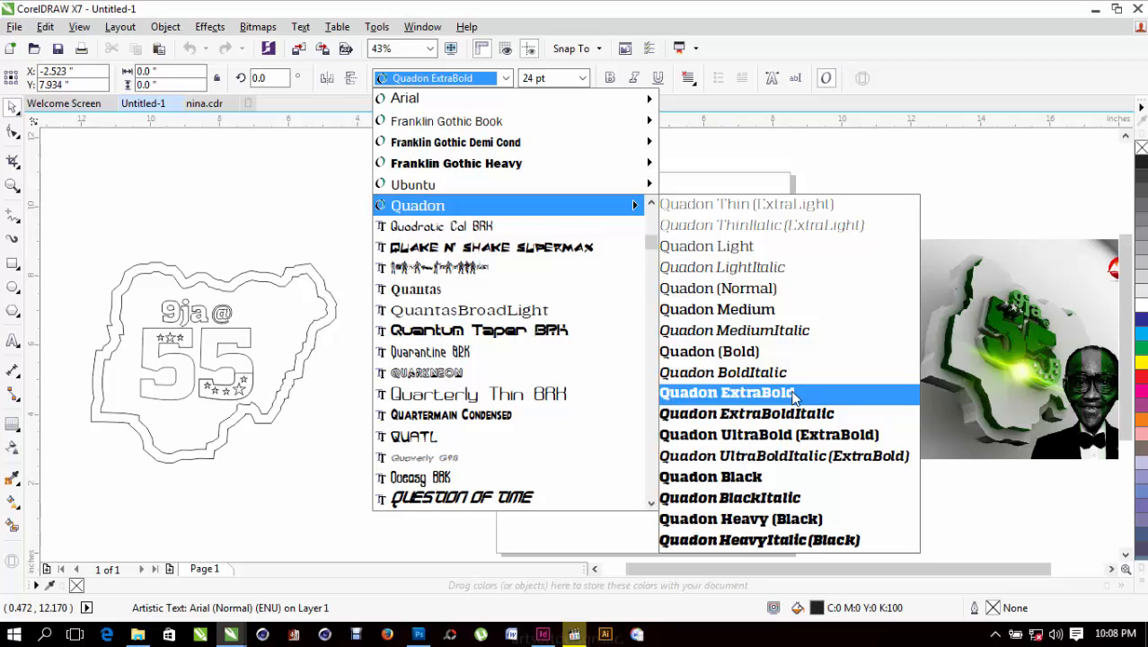
pyautogui.click(793, 396)
# Enlarge the "9ja @" text and place it in the upper part of the map outline on the page.
pyautogui.press('z')
pyautogui.moveTo(382, 159); pyautogui.dragTo(577, 387)
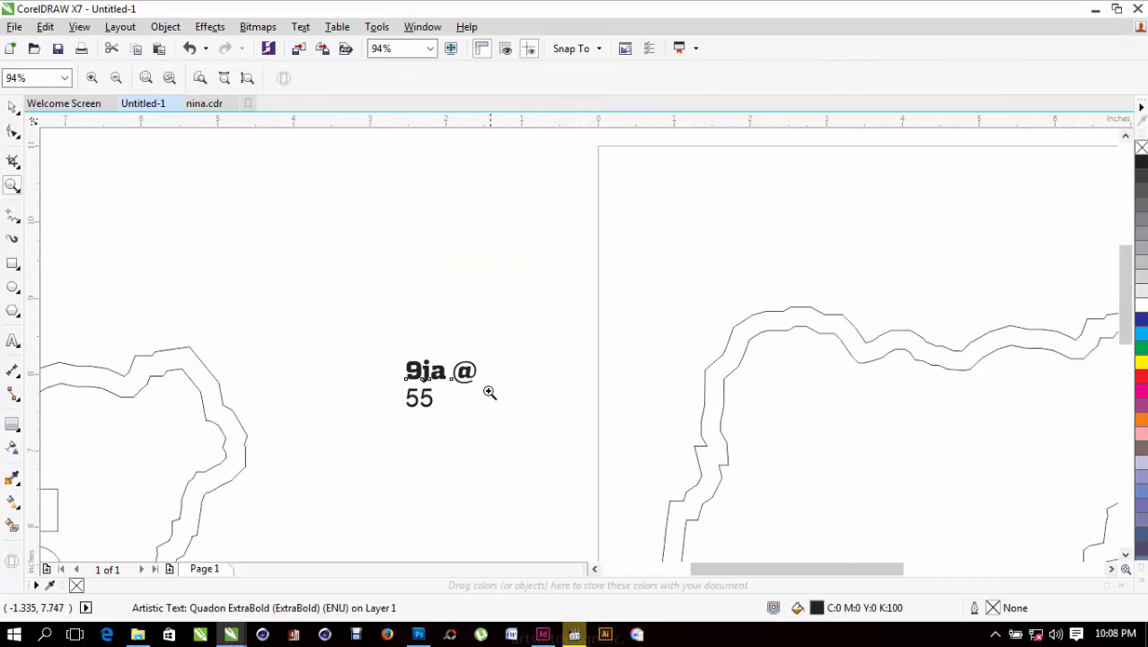
pyautogui.press('space')
pyautogui.moveTo(485, 351); pyautogui.dragTo(543, 325)
pyautogui.scroll(-3, 382, 309)
pyautogui.scroll(2, 503, 312)
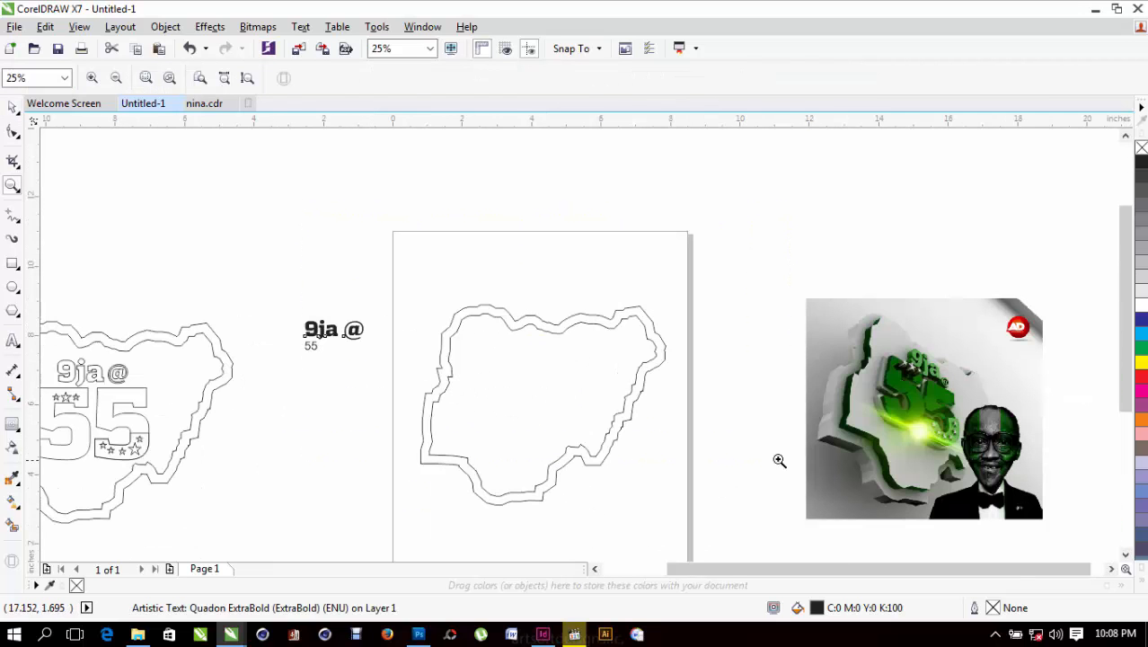
pyautogui.moveTo(376, 356); pyautogui.dragTo(543, 361)
# Check the lettering in the 3D reference image and enlarge the "55" text to about 3.86 × 2.69 in.
pyautogui.press('z')
pyautogui.moveTo(839, 320); pyautogui.dragTo(953, 443)
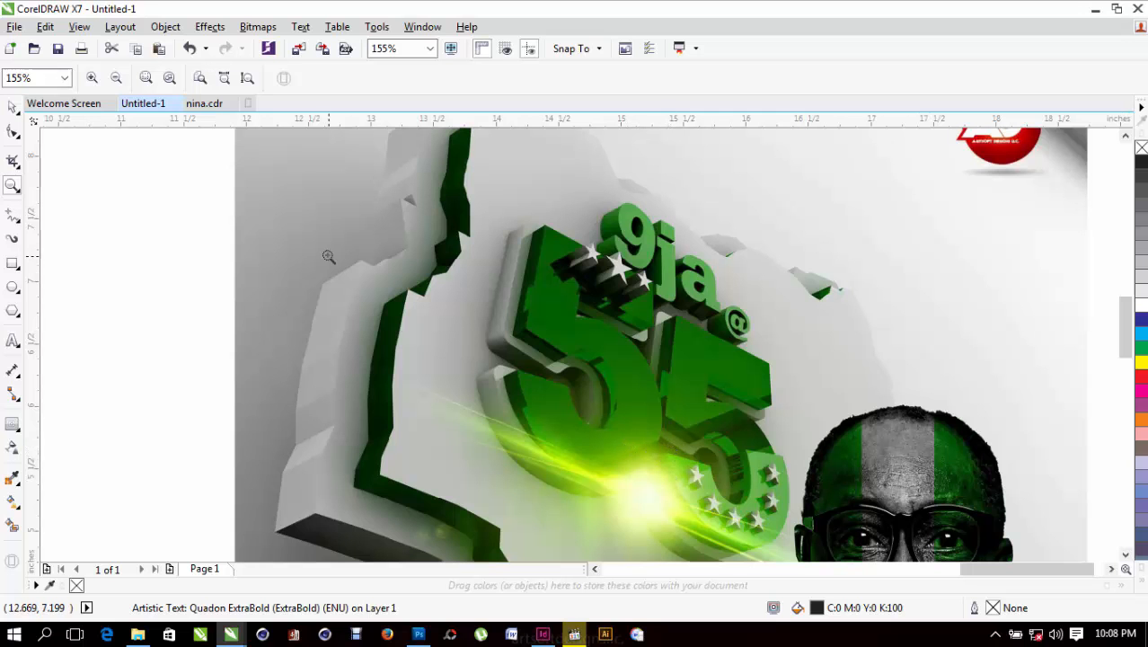
pyautogui.scroll(-3, 328, 256)
pyautogui.scroll(1, 219, 346)
pyautogui.press('space')
pyautogui.click(235, 226)
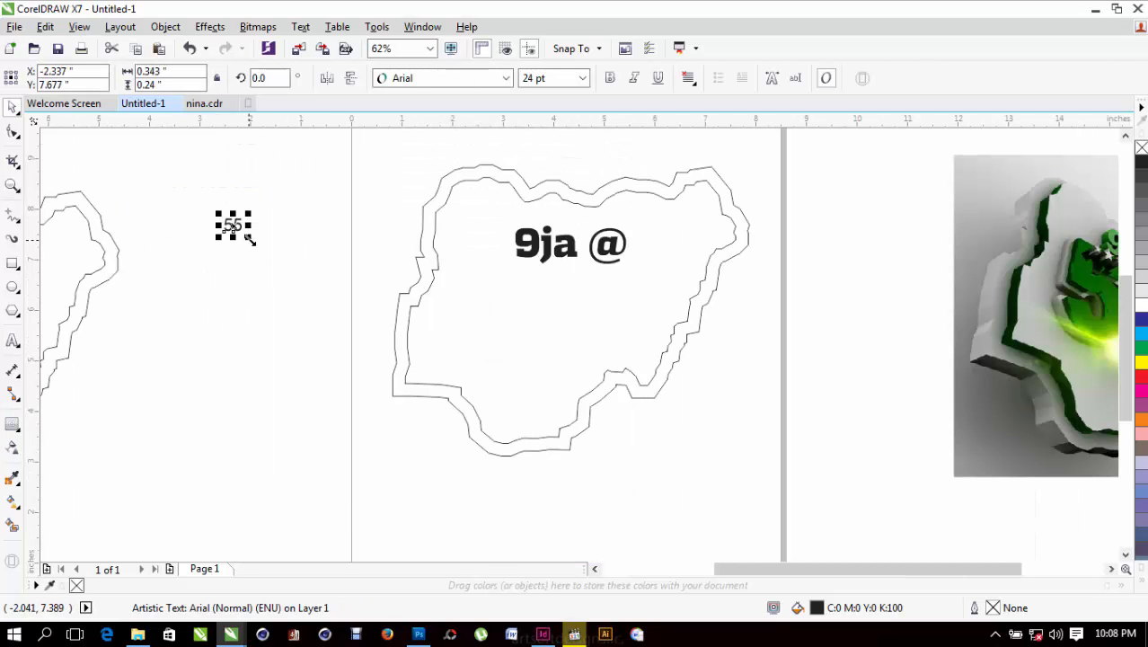
pyautogui.scroll(-1, 485, 571)
pyautogui.click(221, 231)
pyautogui.click(230, 218)
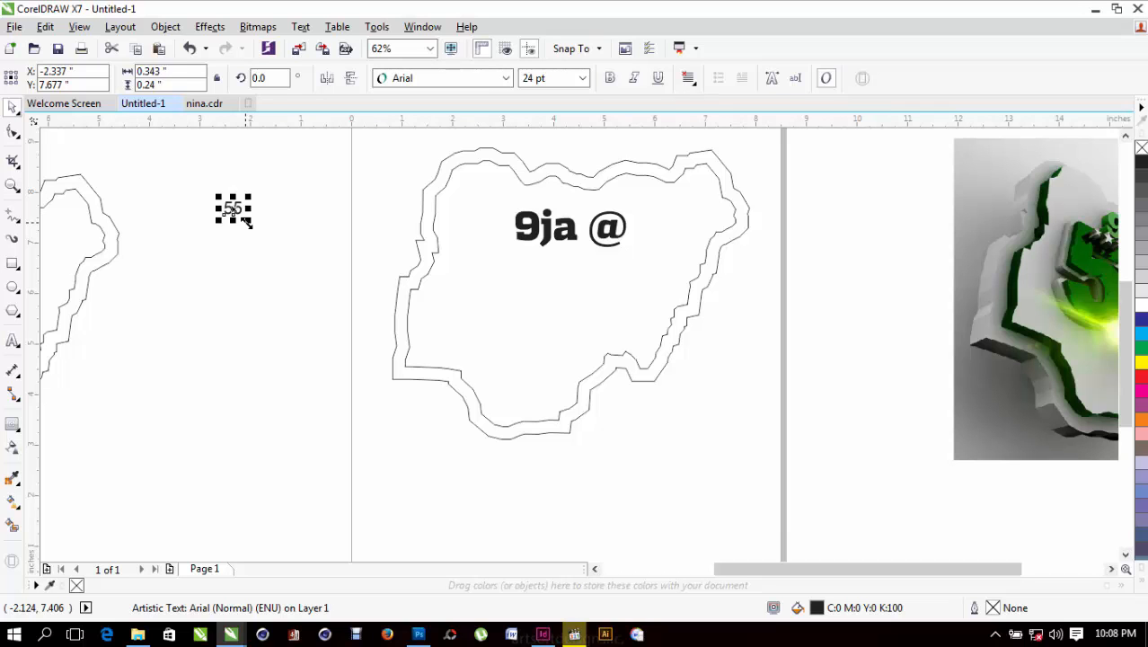
pyautogui.moveTo(246, 223); pyautogui.dragTo(339, 300)
pyautogui.moveTo(318, 202); pyautogui.dragTo(348, 316)
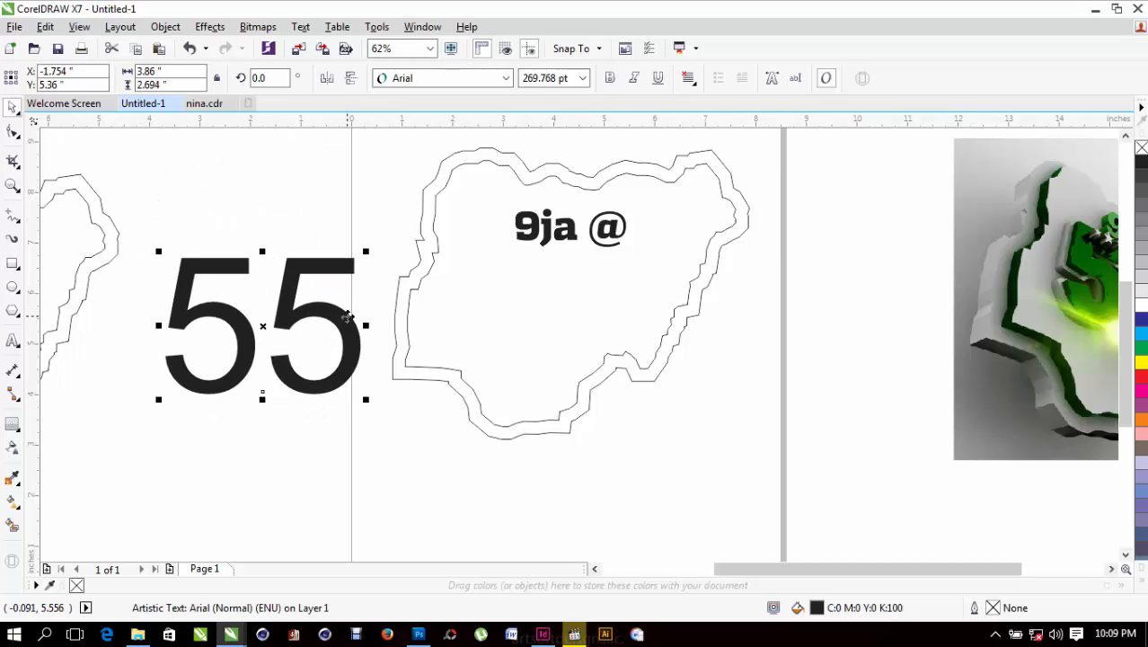
pyautogui.hotkey('ctrl', 'z')
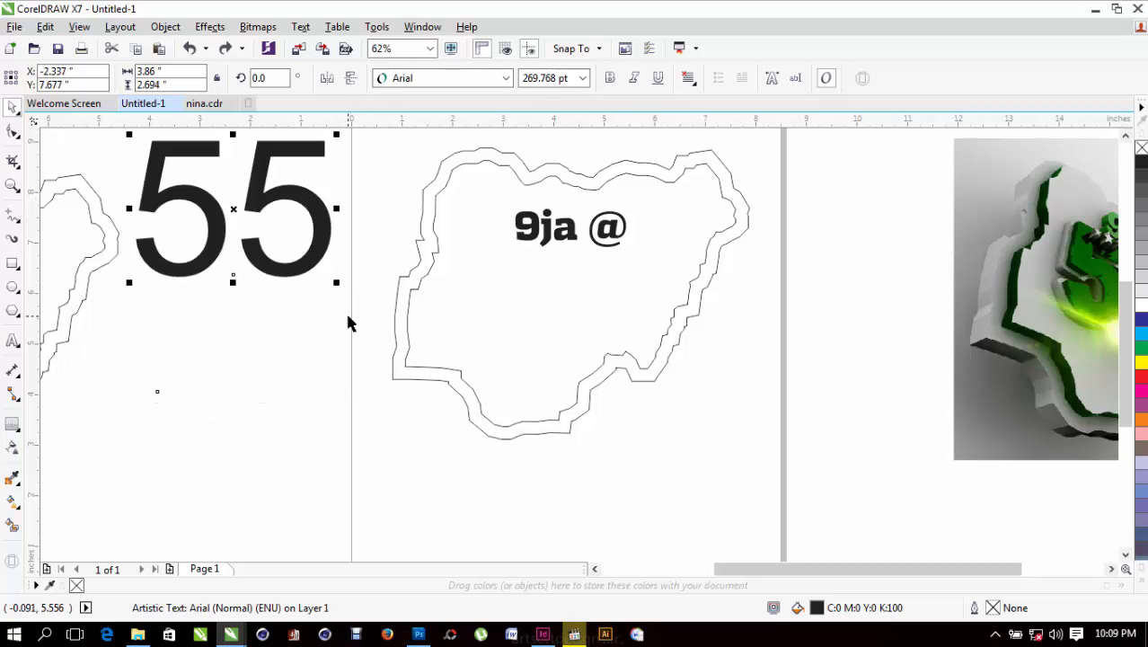
# Set the font of the "55" text to Arial Black.
pyautogui.click(464, 87)
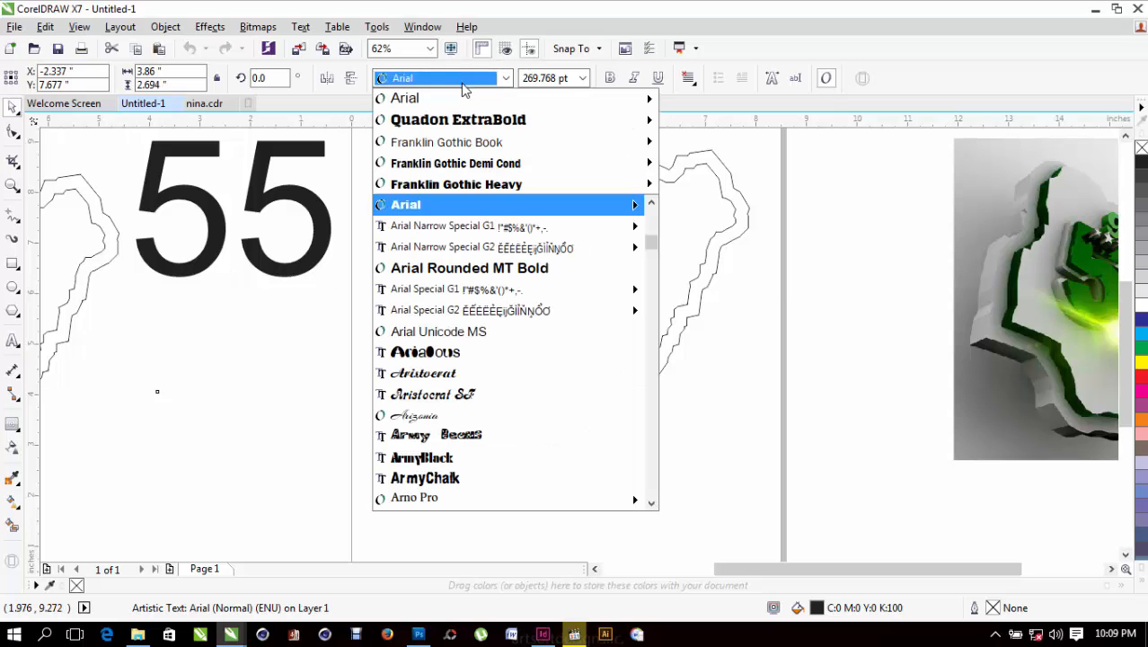
pyautogui.moveTo(628, 205)
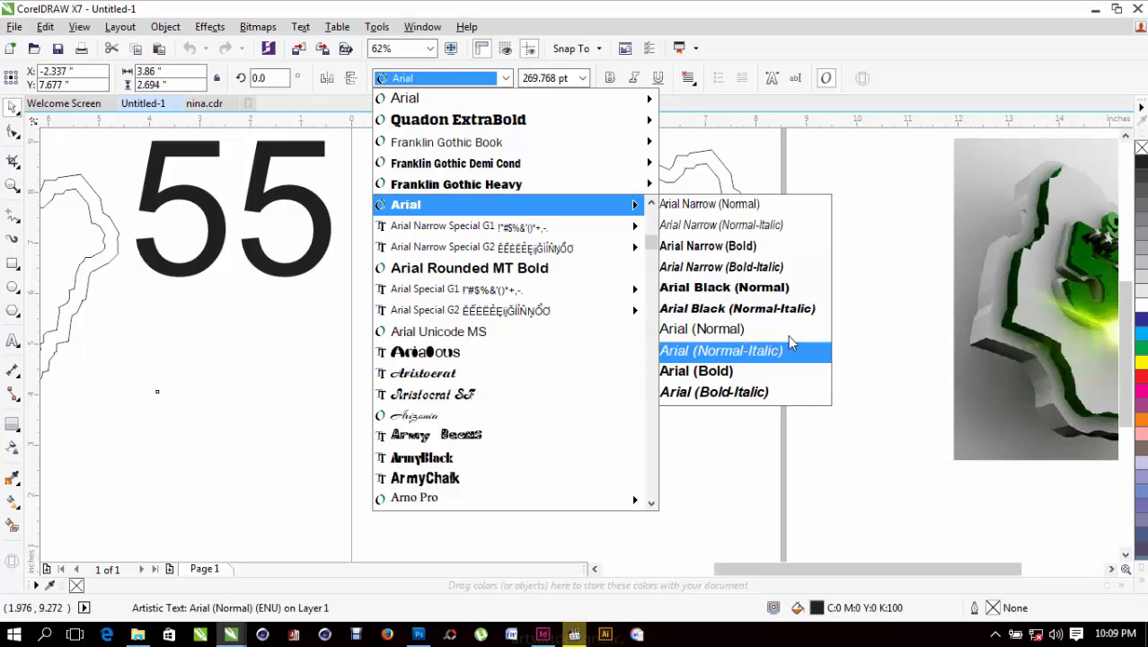
pyautogui.click(791, 287)
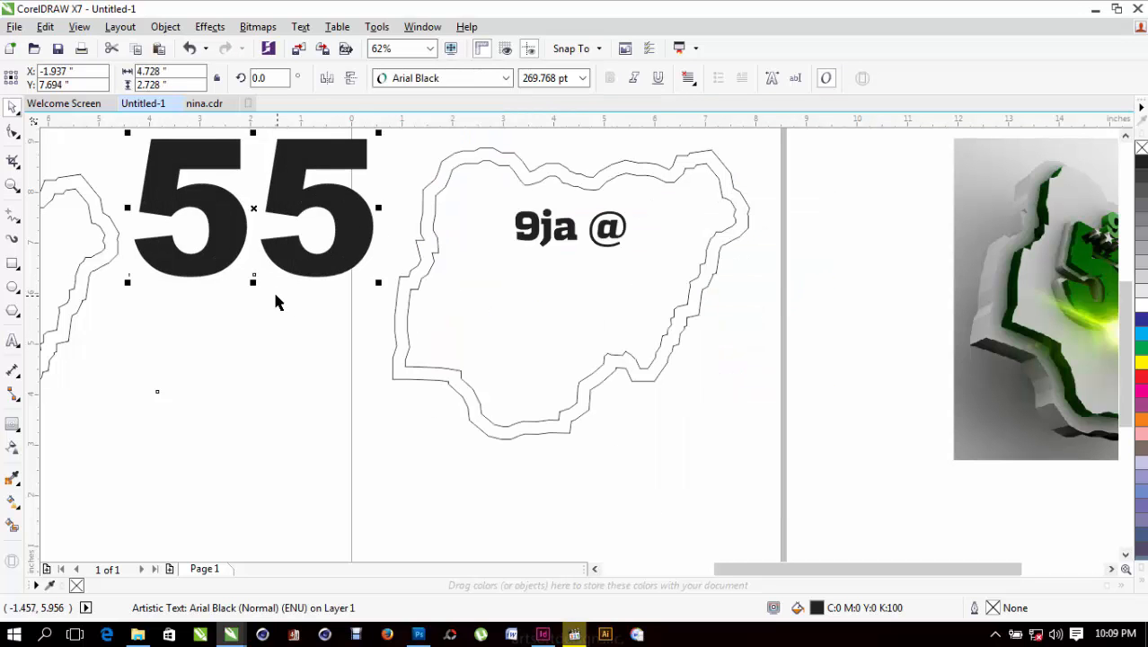
# Move the "55" text onto the map, directly below "9ja @".
pyautogui.scroll(-2, 274, 280)
pyautogui.moveTo(278, 265); pyautogui.dragTo(380, 351)
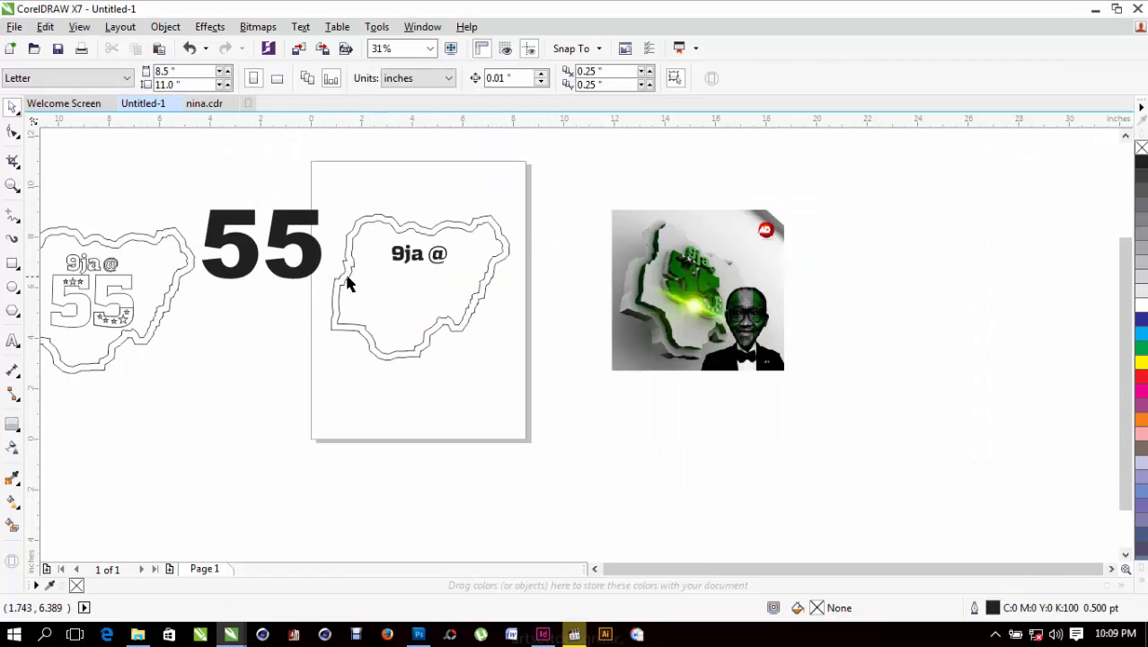
pyautogui.moveTo(303, 273); pyautogui.dragTo(459, 330)
# Tighten the character spacing of the "55" text with the Shape tool so the digits sit closer together.
pyautogui.press('z')
pyautogui.moveTo(366, 193); pyautogui.dragTo(764, 415)
pyautogui.press('space')
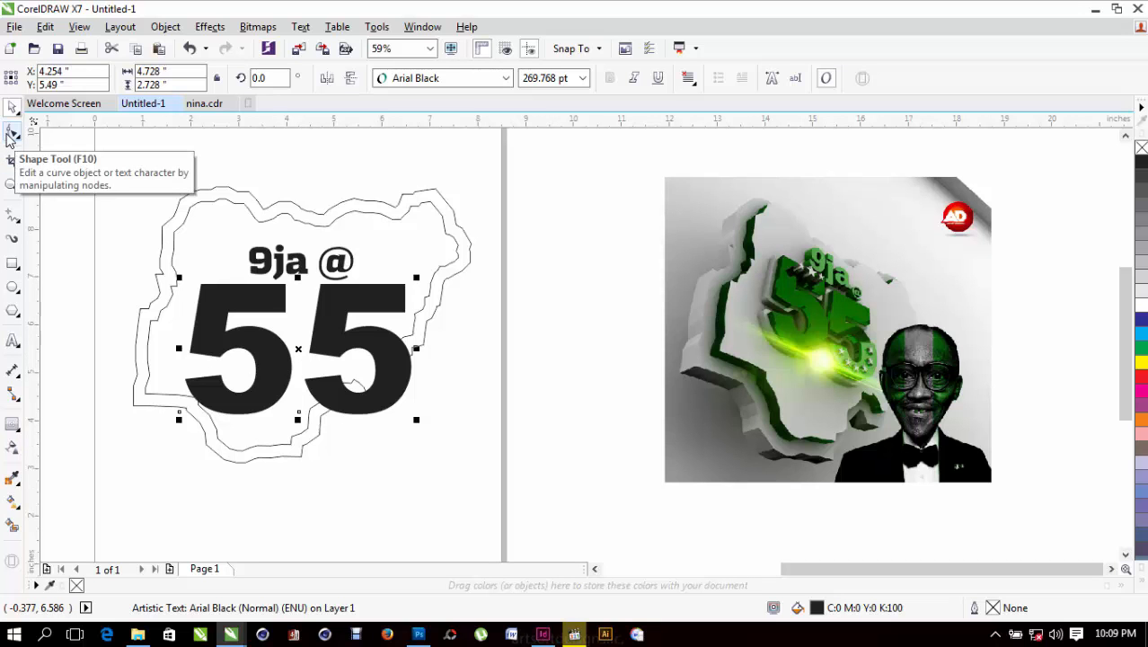
pyautogui.click(11, 133)
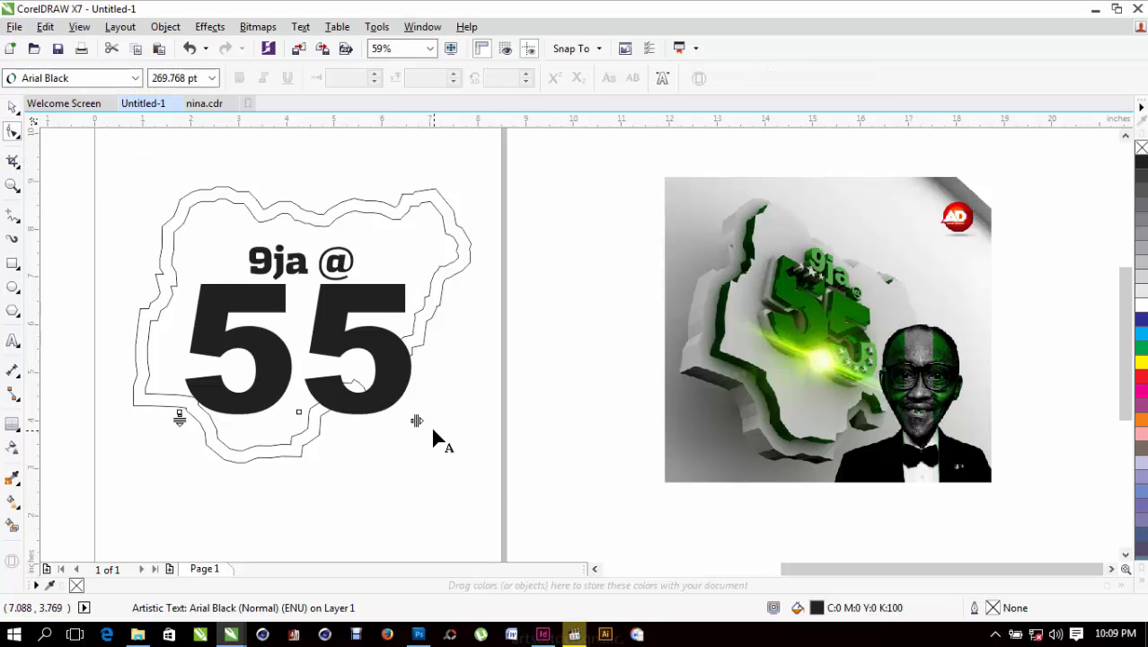
pyautogui.moveTo(418, 422); pyautogui.dragTo(396, 422)
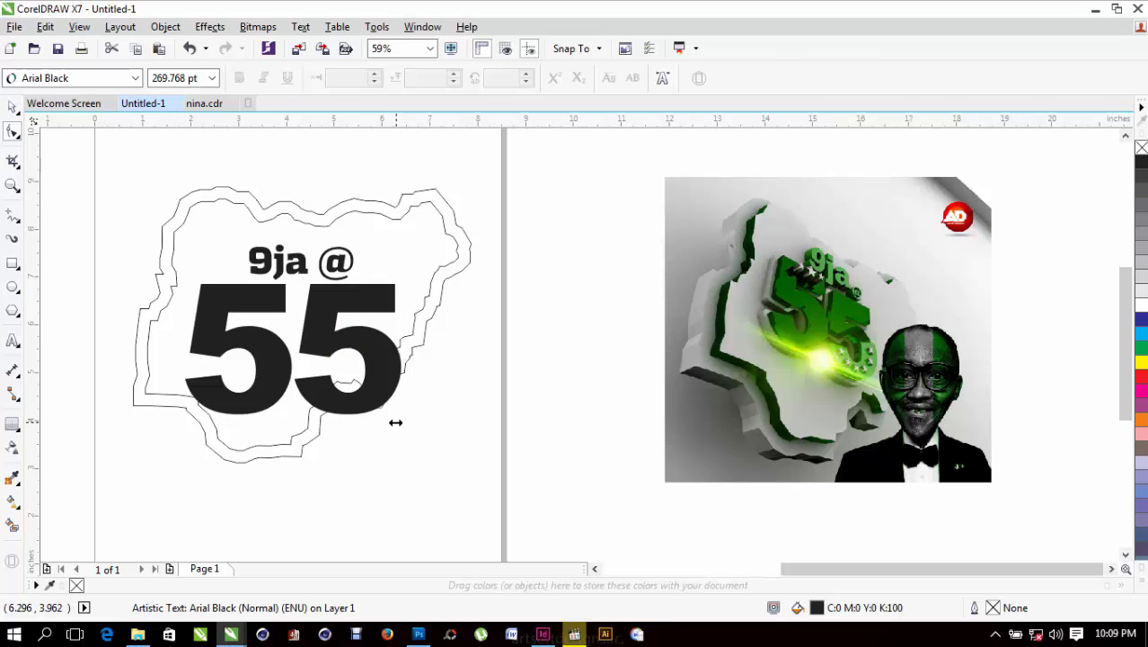
# Shrink the "55" text to about 3.42 × 2.07 in and position it just below "9ja @".
pyautogui.click(11, 108)
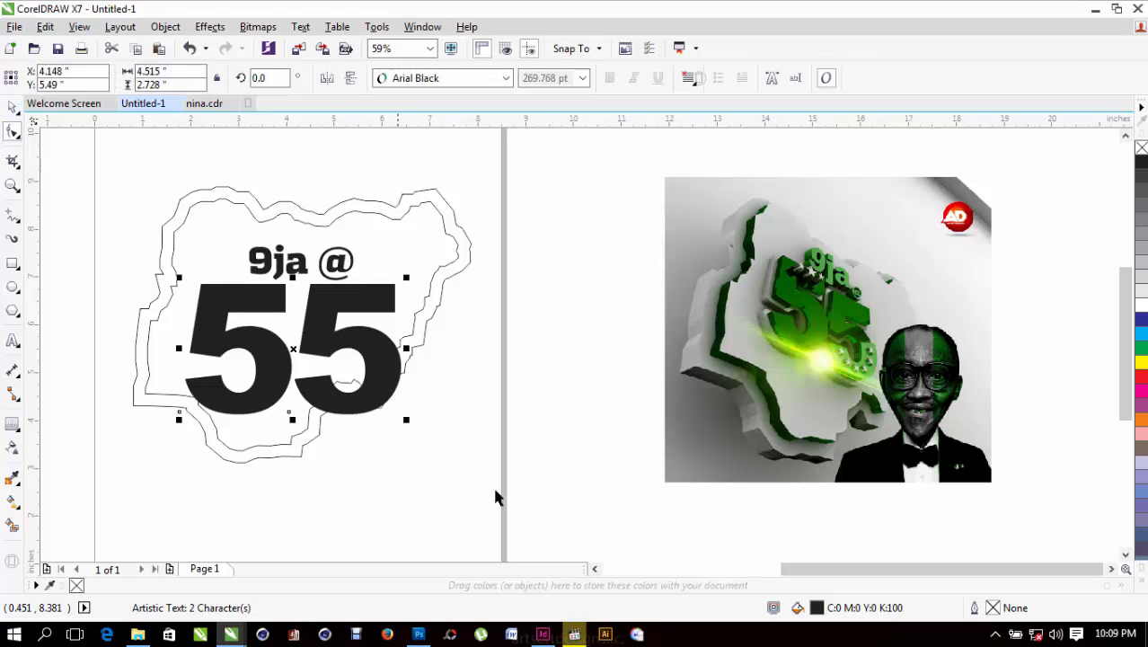
pyautogui.moveTo(406, 423); pyautogui.dragTo(393, 406)
pyautogui.moveTo(323, 322); pyautogui.dragTo(320, 302)
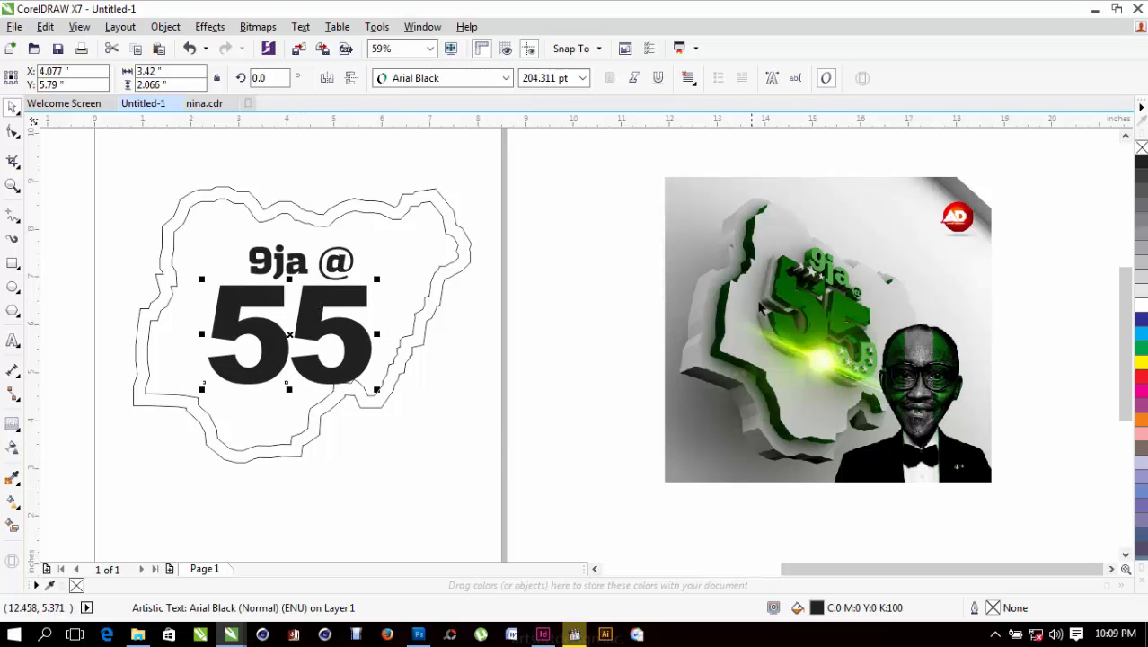
# Check the stars in the reference image and draw a five-pointed star about 0.46 × 0.43 in beside the map's western edge.
pyautogui.press('z')
pyautogui.moveTo(749, 232); pyautogui.dragTo(869, 338)
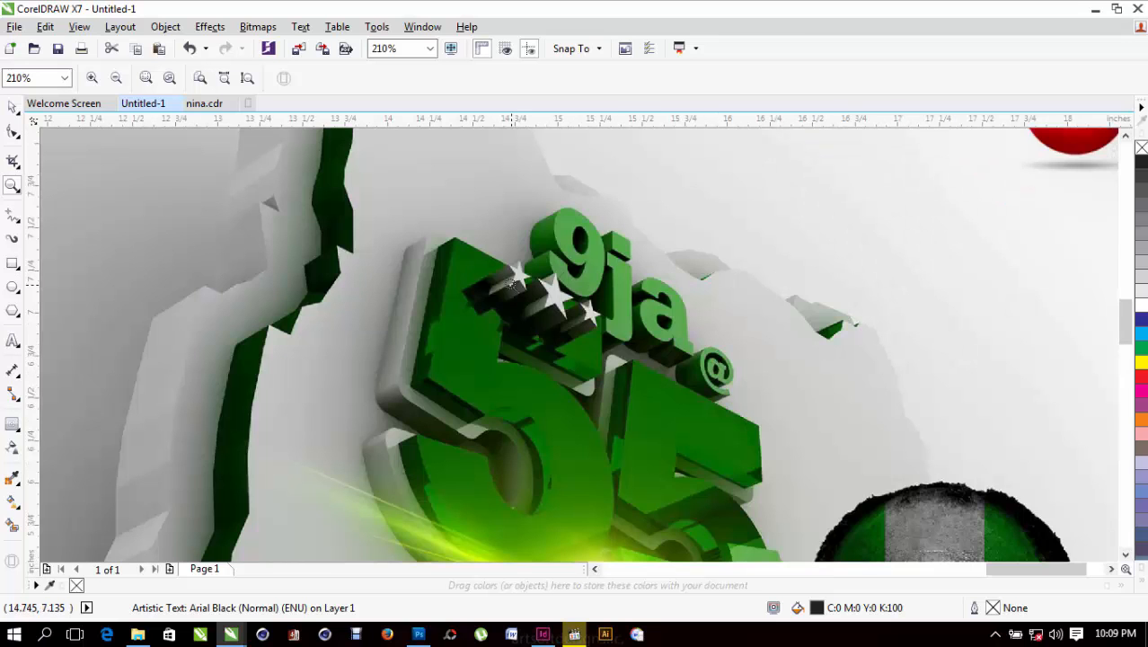
pyautogui.scroll(-3, 197, 289)
pyautogui.press('space')
pyautogui.scroll(2, 222, 321)
pyautogui.press('space')
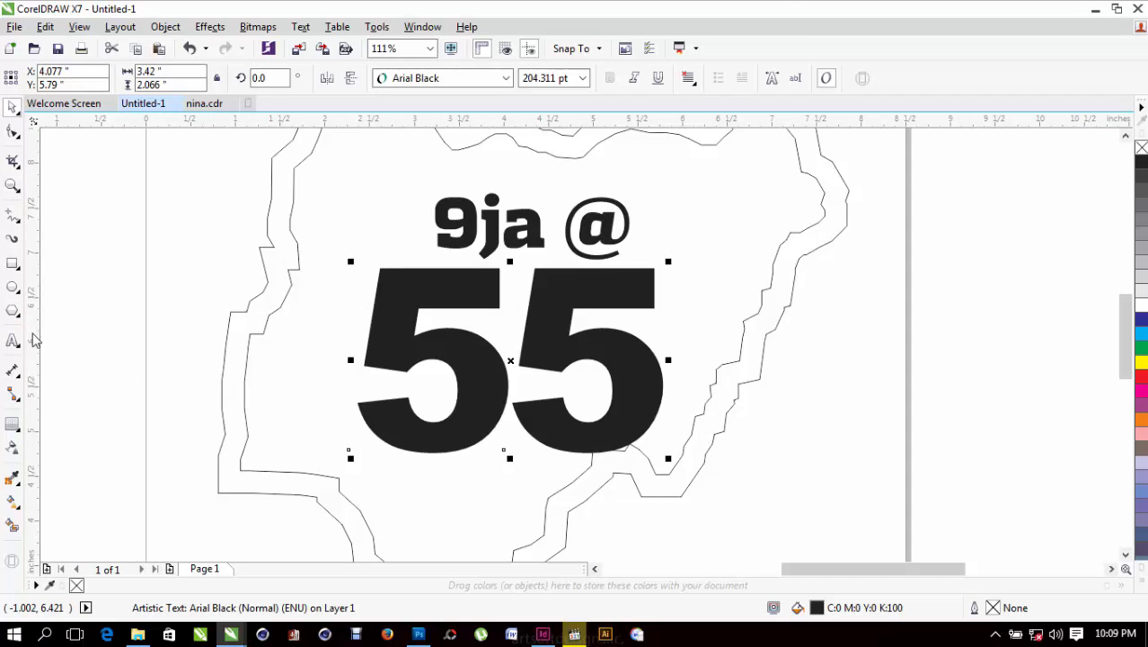
pyautogui.press('y')
pyautogui.click(16, 313)
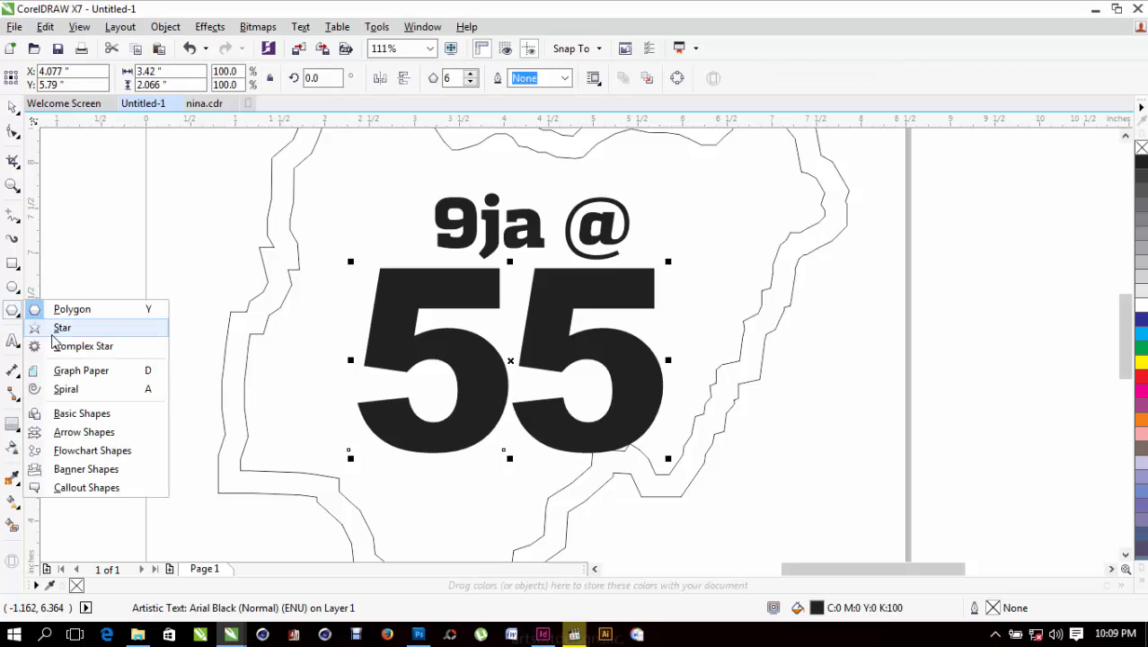
pyautogui.click(64, 330)
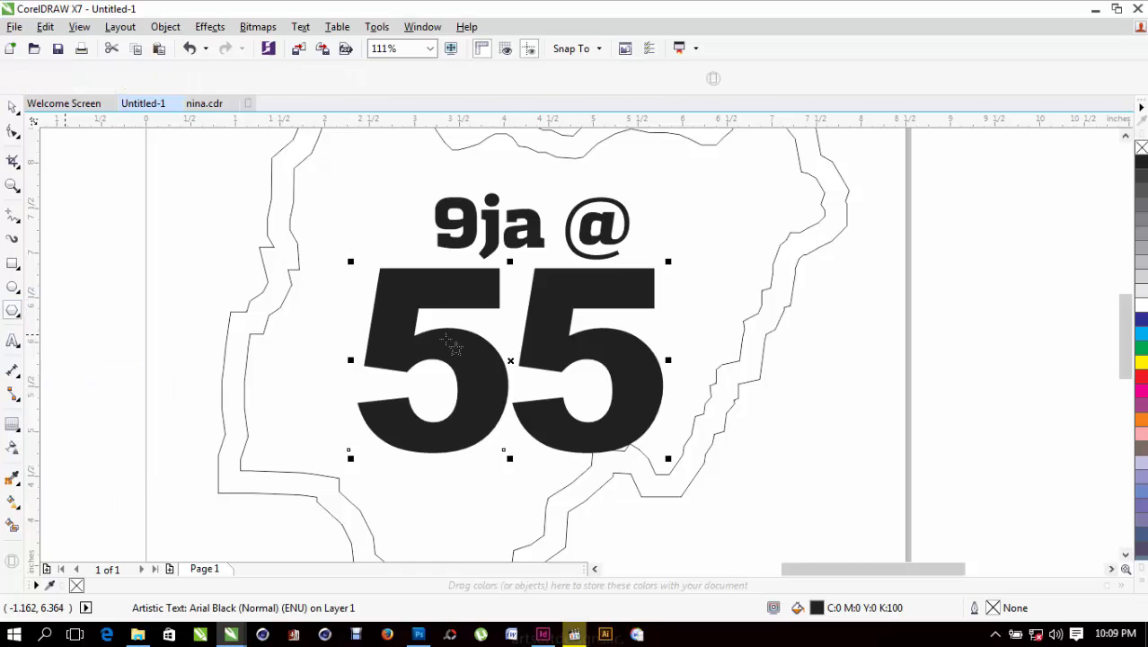
pyautogui.moveTo(186, 272); pyautogui.dragTo(242, 327)
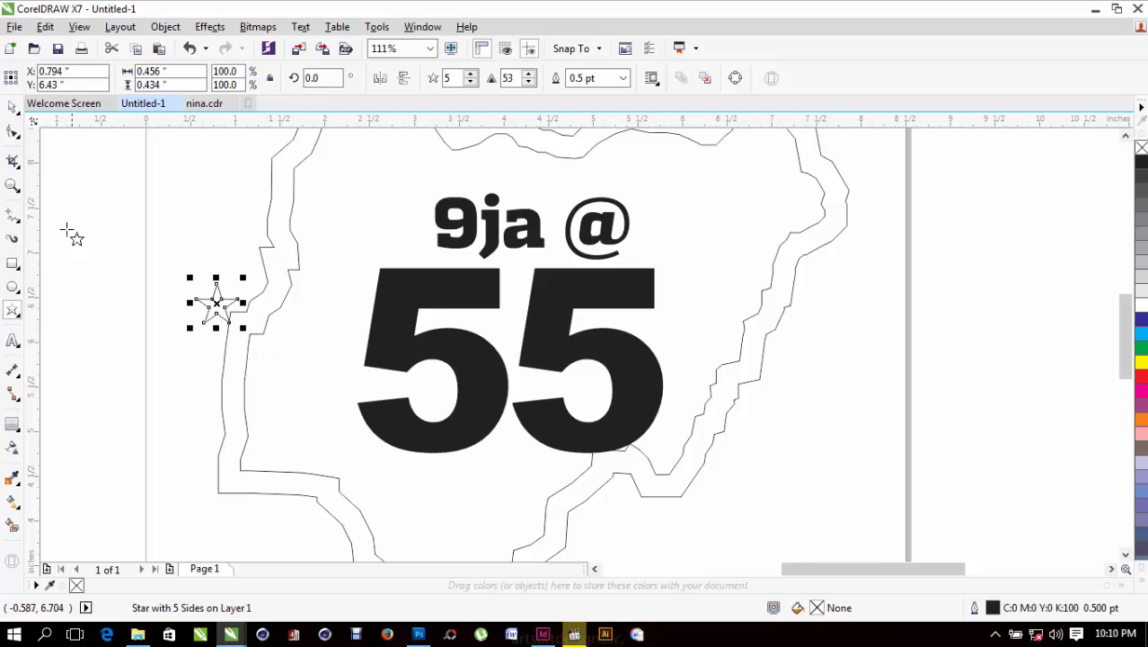
# Remove the fill from the "55" text and give it a black outline.
pyautogui.click(11, 108)
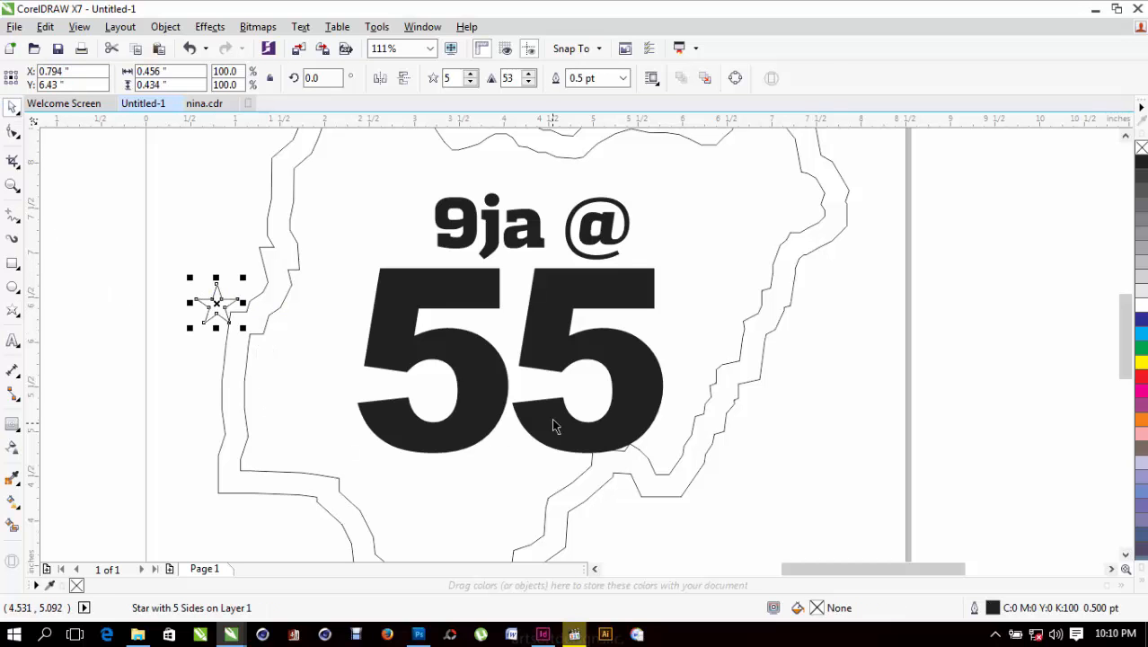
pyautogui.click(469, 362)
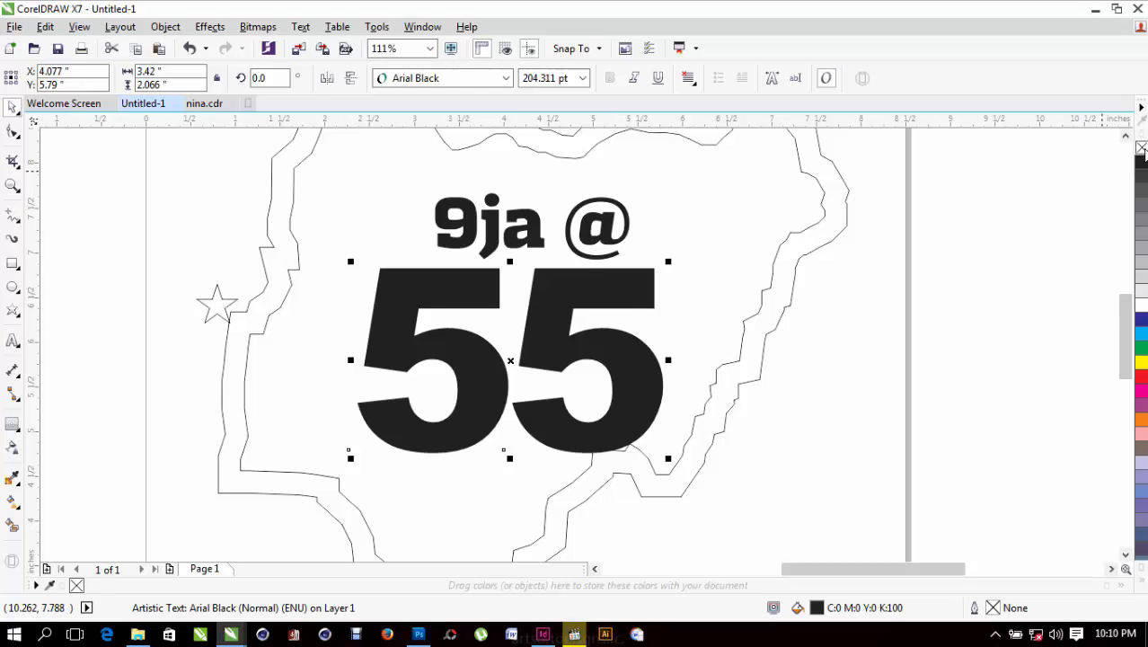
pyautogui.click(1141, 147)
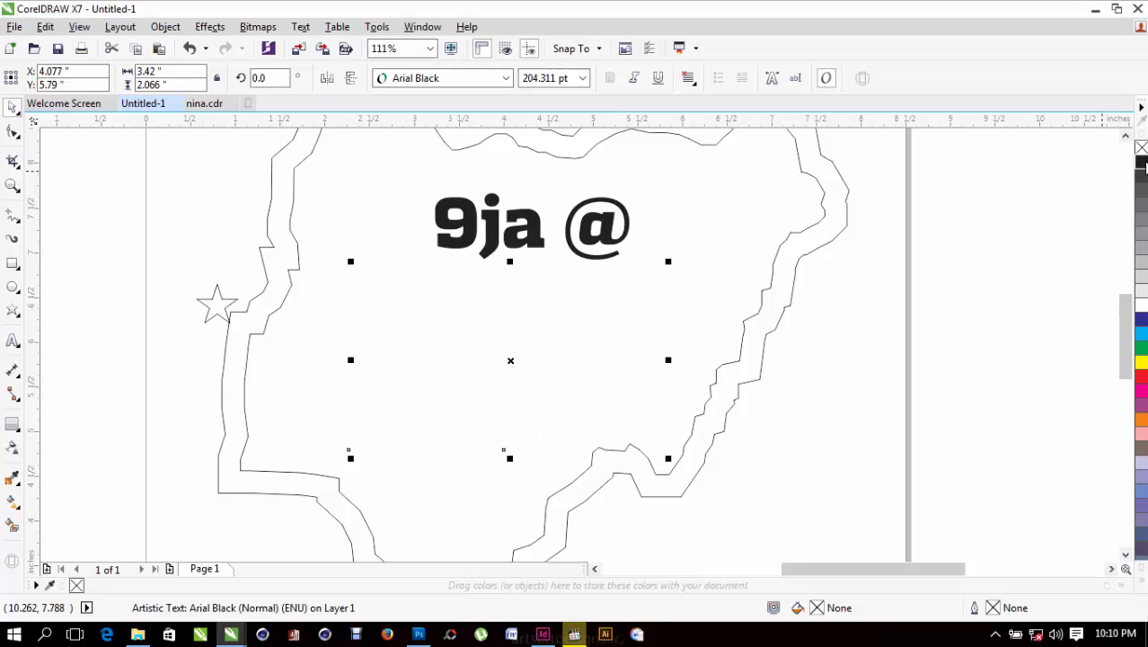
pyautogui.rightClick(1141, 164)
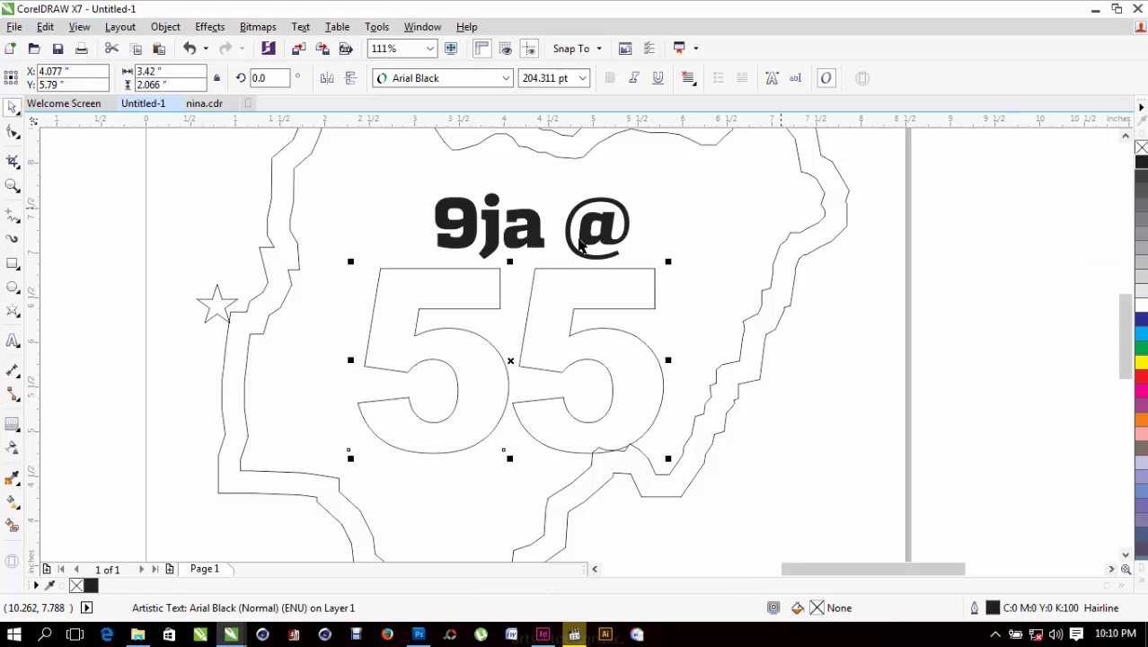
# Remove the fill from the "9ja @" text and give it a black outline.
pyautogui.click(510, 230)
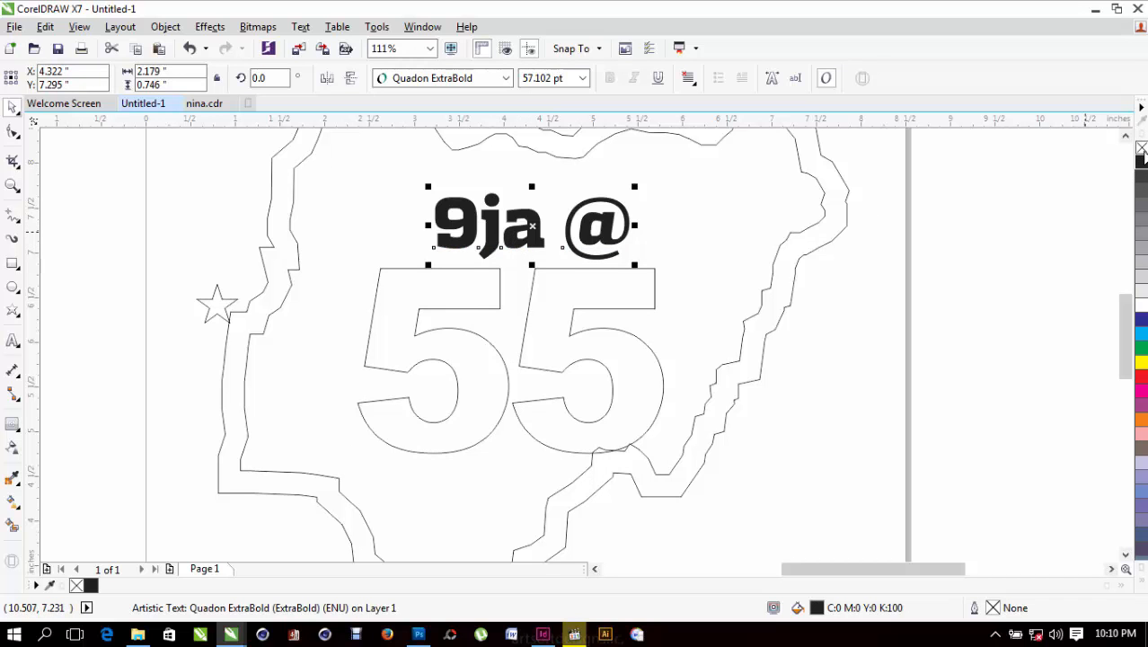
pyautogui.click(1142, 149)
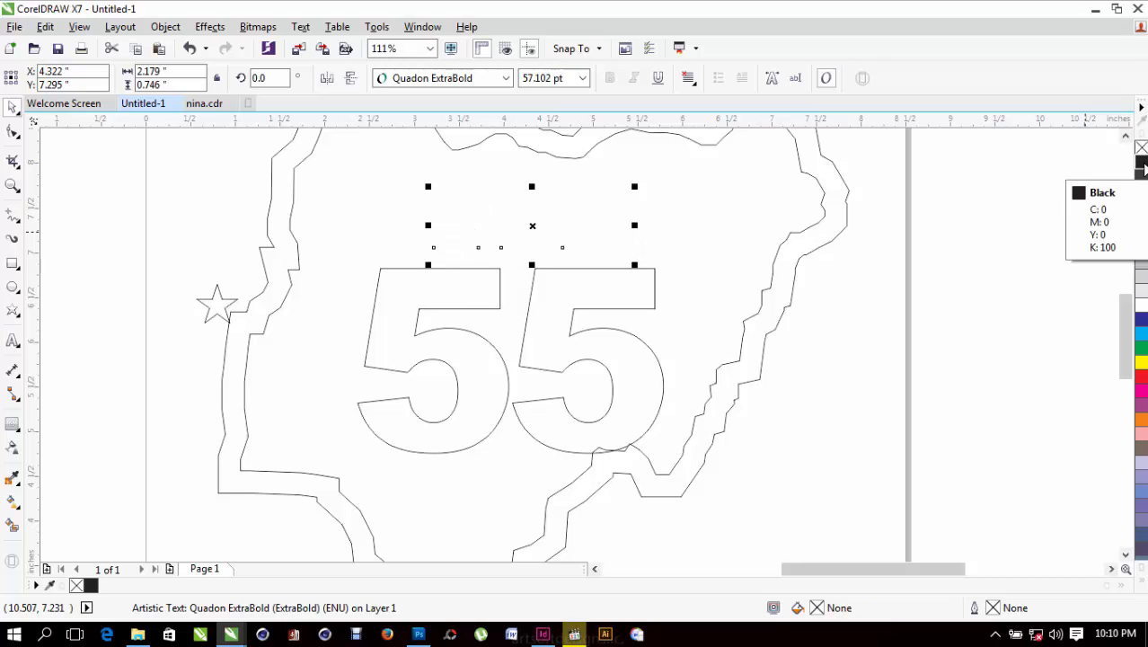
pyautogui.rightClick(1142, 163)
# Move the star into the upper bar of the first "5" and shrink it to about 0.23 × 0.22 in.
pyautogui.moveTo(220, 324); pyautogui.dragTo(422, 289)
pyautogui.scroll(-3, 422, 289)
pyautogui.press('z')
pyautogui.moveTo(349, 252); pyautogui.dragTo(457, 339)
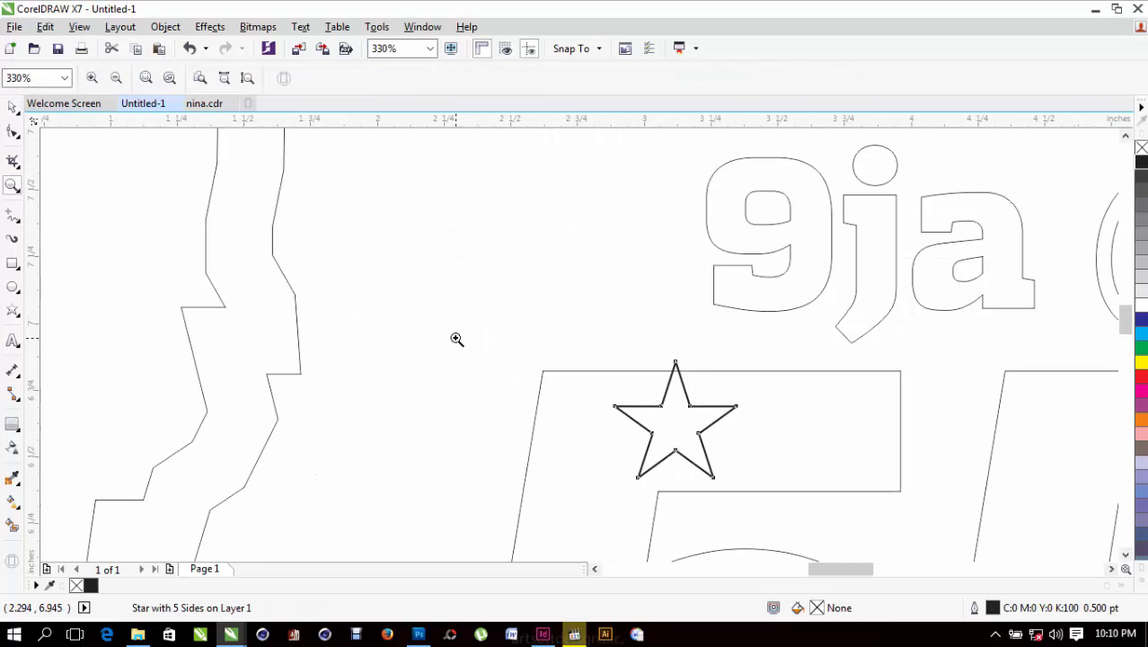
pyautogui.press('space')
pyautogui.moveTo(742, 482); pyautogui.dragTo(700, 464)
pyautogui.moveTo(674, 419); pyautogui.dragTo(674, 438)
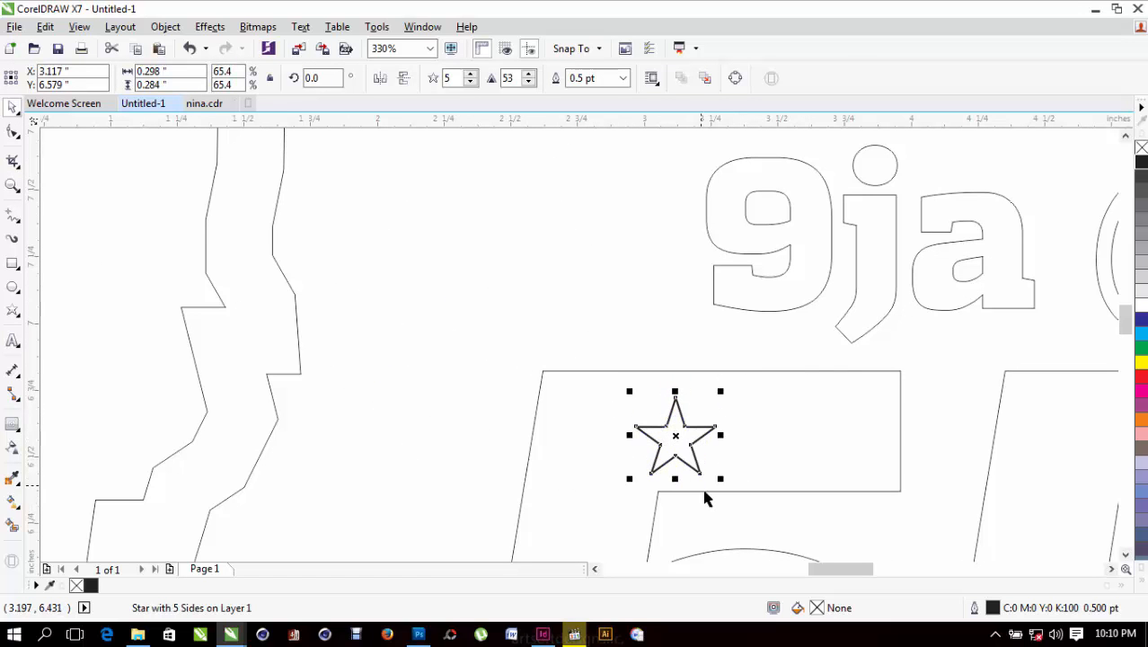
pyautogui.moveTo(721, 477); pyautogui.dragTo(714, 473)
# Duplicate the star into a horizontal row of three and enlarge the middle one to about 0.35 × 0.33 in.
pyautogui.moveTo(676, 437); pyautogui.dragTo(742, 476)
pyautogui.hotkey('ctrl', 'r')
pyautogui.click(742, 452)
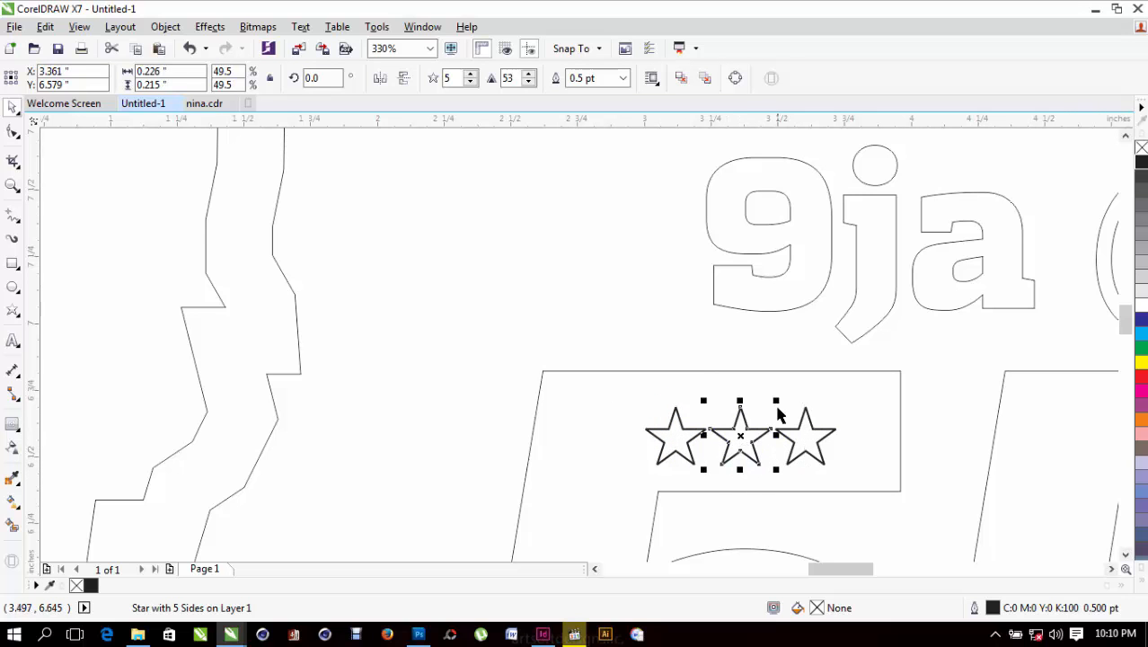
pyautogui.moveTo(776, 401); pyautogui.dragTo(823, 385)
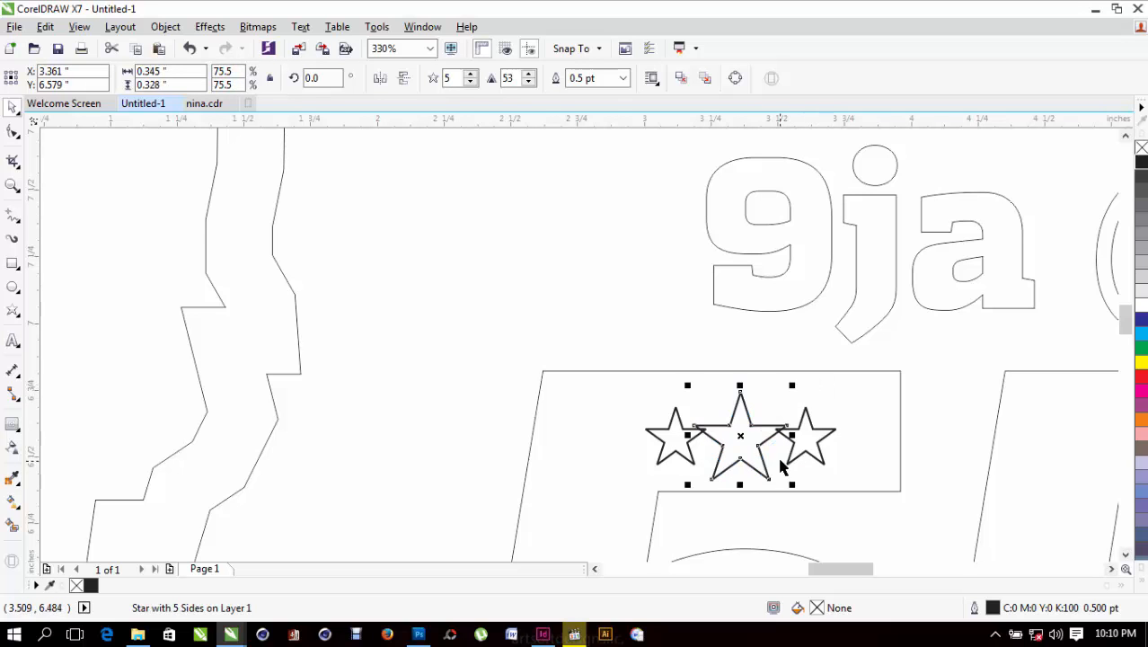
# Move the two small outer stars outward so they clear the larger middle star.
pyautogui.moveTo(809, 455)
pyautogui.mouseDown()
pyautogui.moveTo(819, 465)
pyautogui.moveTo(832, 457)
pyautogui.mouseUp()
pyautogui.moveTo(680, 455); pyautogui.dragTo(661, 457)
pyautogui.click(622, 481)
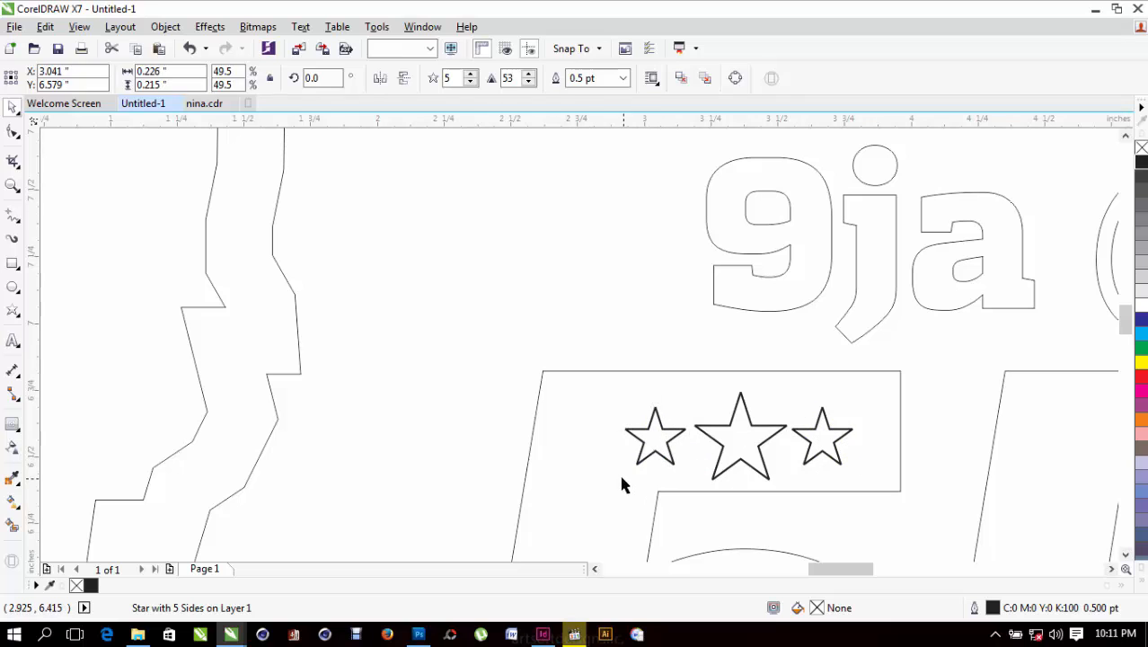
# Nudge the three stars slightly upward together and scale them down to about 0.70 × 0.27 in overall.
pyautogui.moveTo(527, 486); pyautogui.dragTo(995, 341)
pyautogui.press('d')
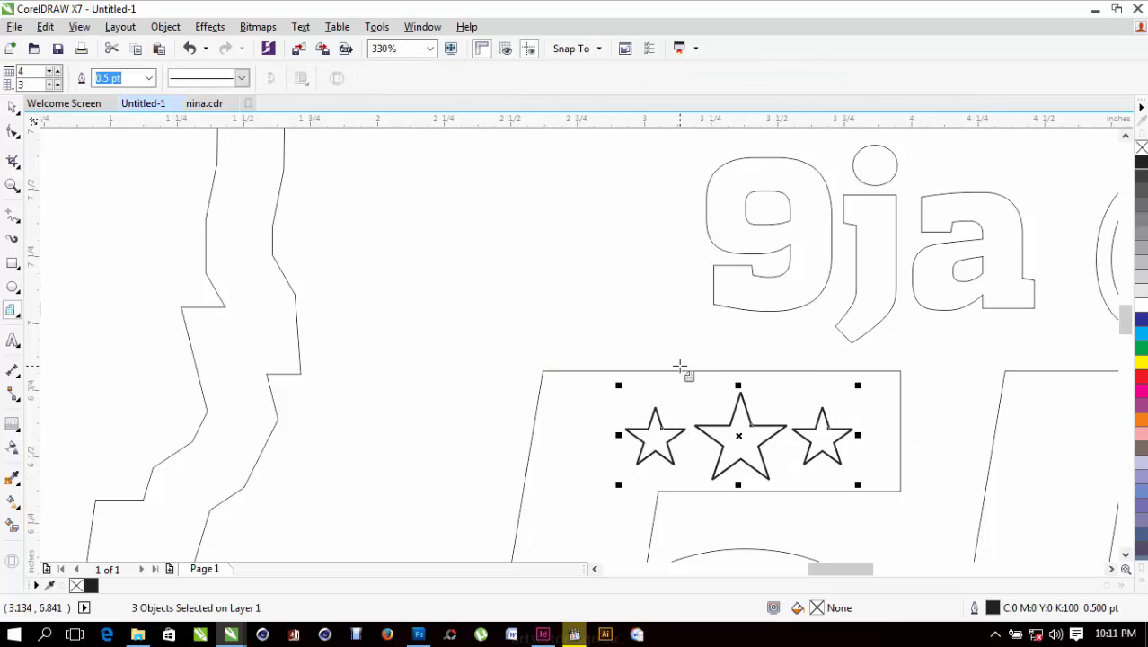
pyautogui.click(11, 107)
pyautogui.press('Up')
pyautogui.press('Up')
pyautogui.press('Up')
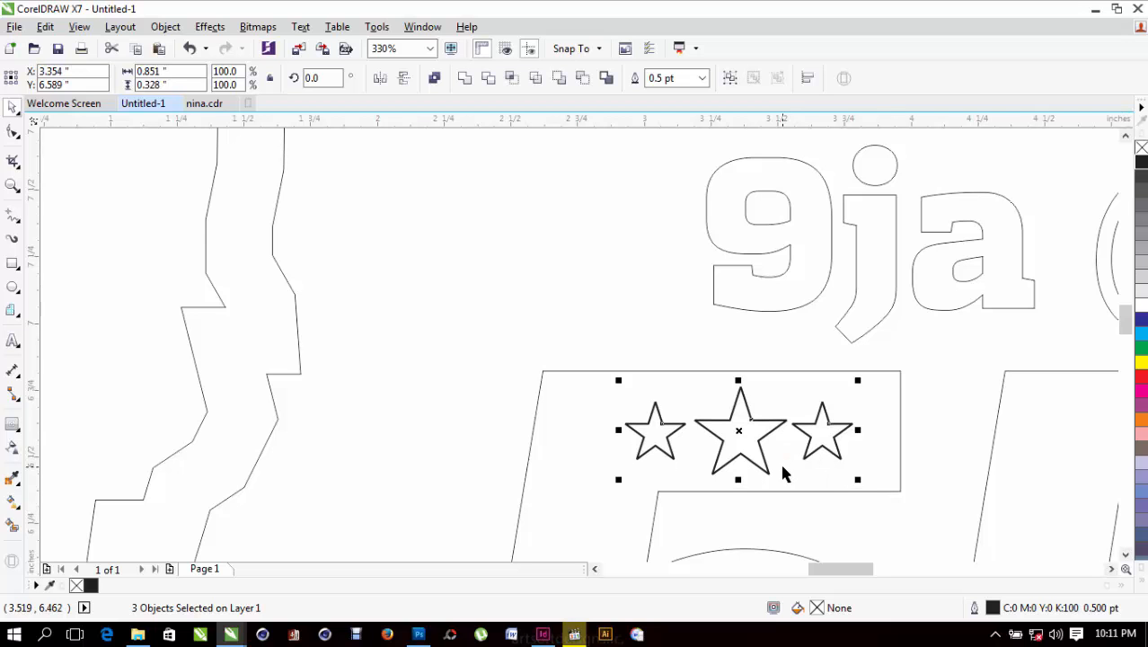
pyautogui.moveTo(860, 479); pyautogui.dragTo(859, 475)
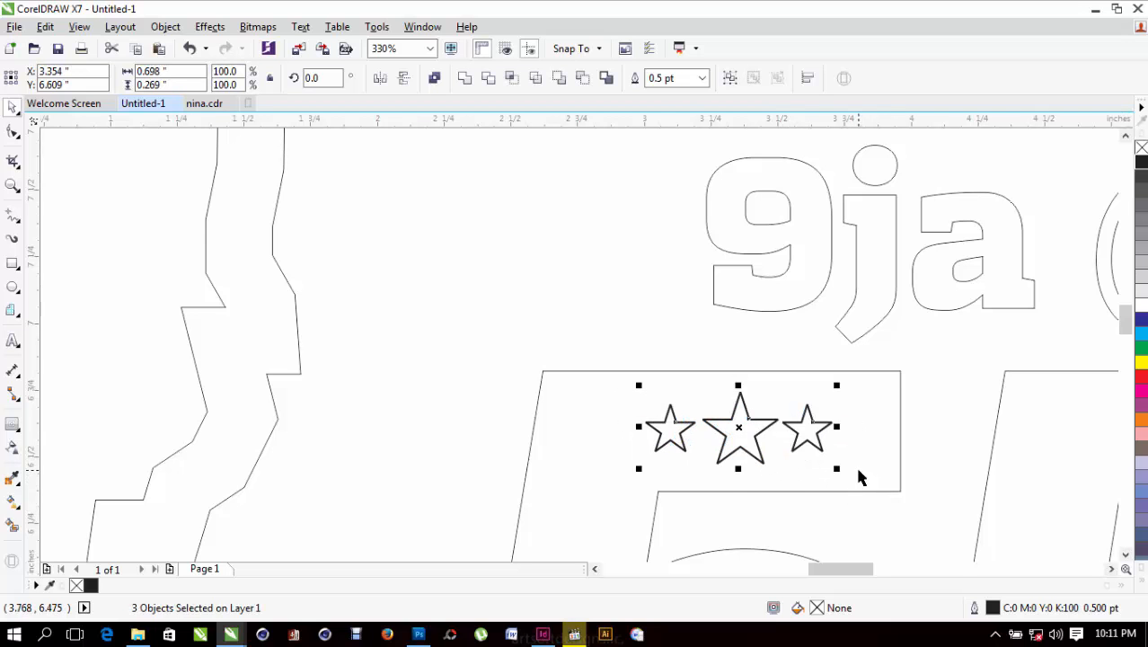
# Copy only the Outline Pen property from the "55" text to the three stars.
pyautogui.scroll(-5, 634, 395)
pyautogui.press('z')
pyautogui.moveTo(424, 241); pyautogui.dragTo(858, 521)
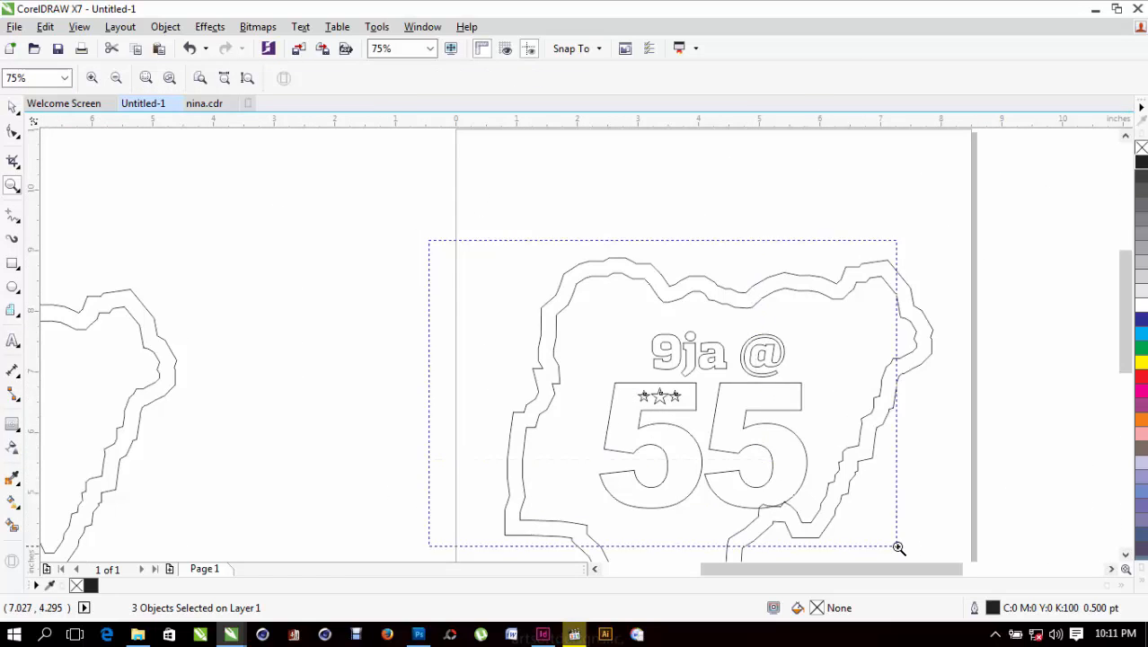
pyautogui.scroll(4, 597, 351)
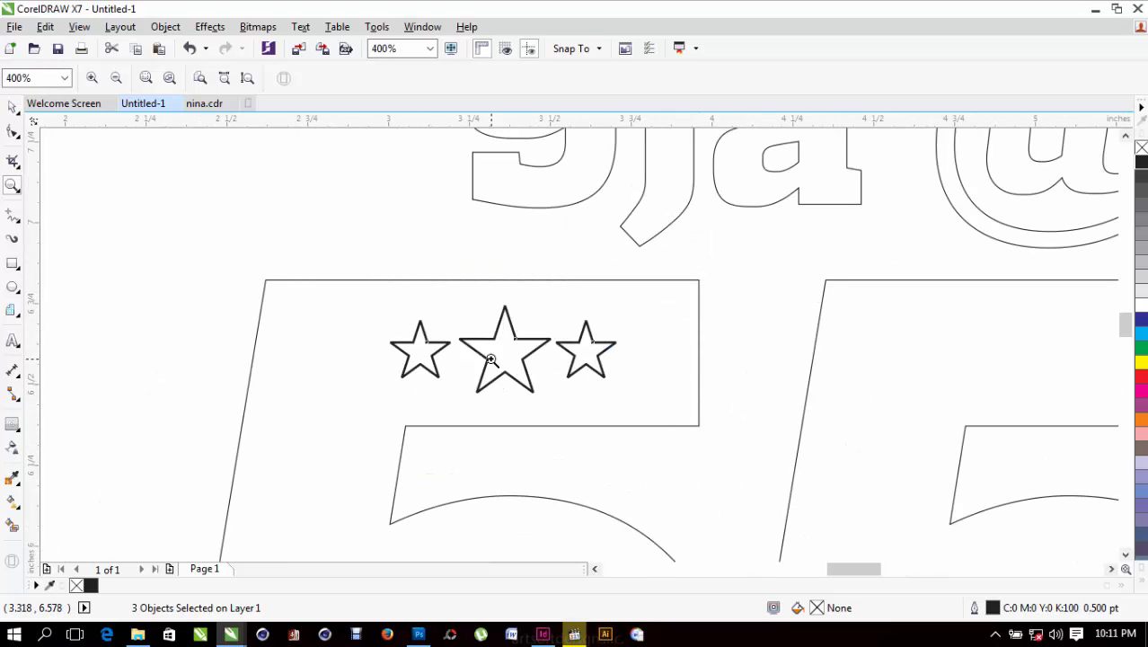
pyautogui.click(13, 108)
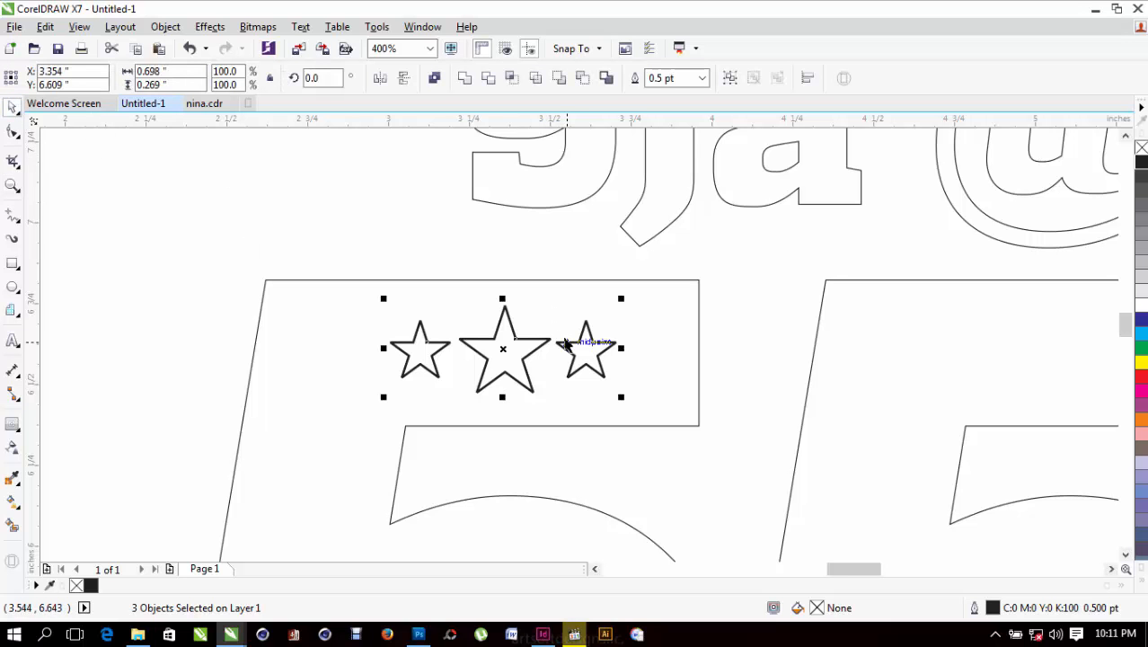
pyautogui.hotkey('alt', 'e')
pyautogui.press('m')
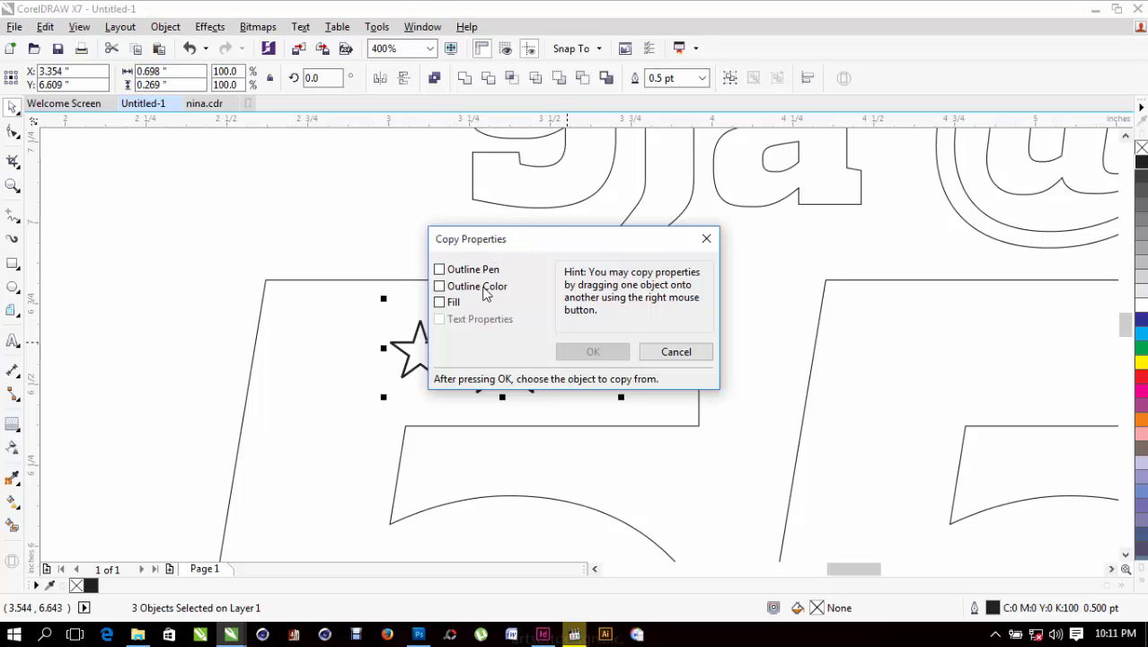
pyautogui.click(453, 273)
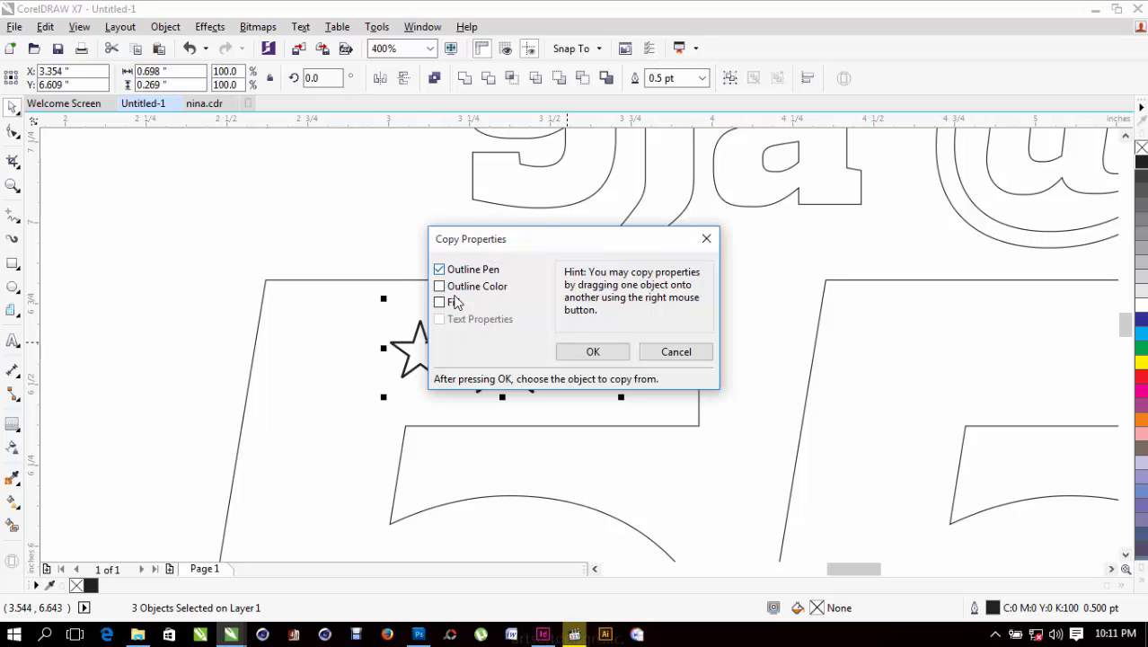
pyautogui.click(593, 351)
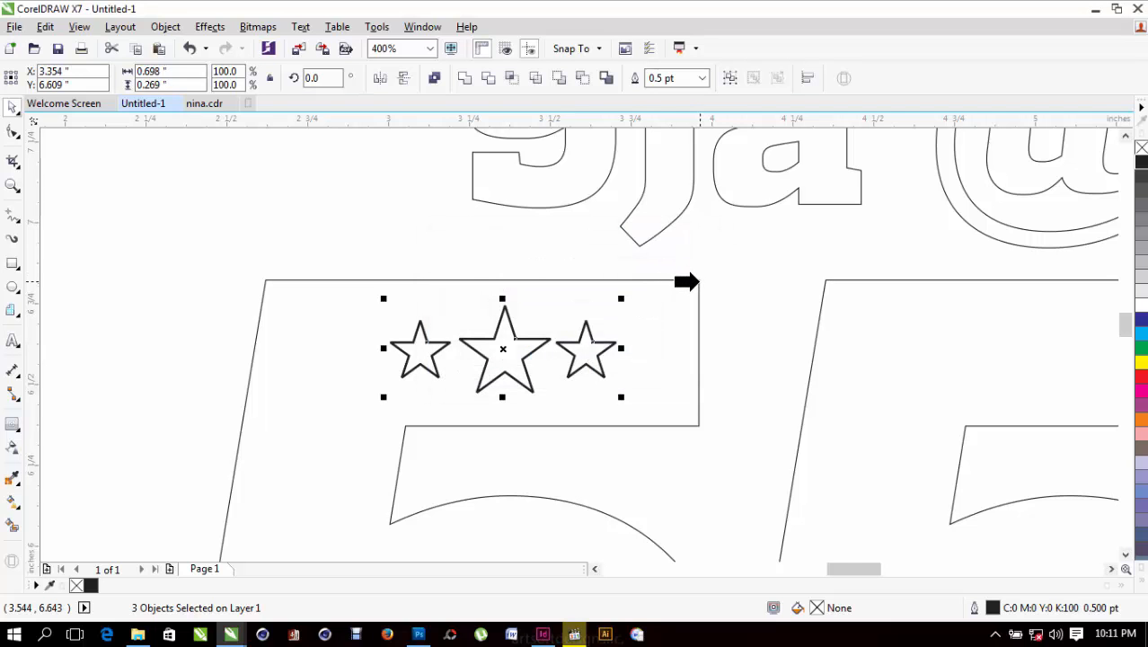
pyautogui.click(697, 282)
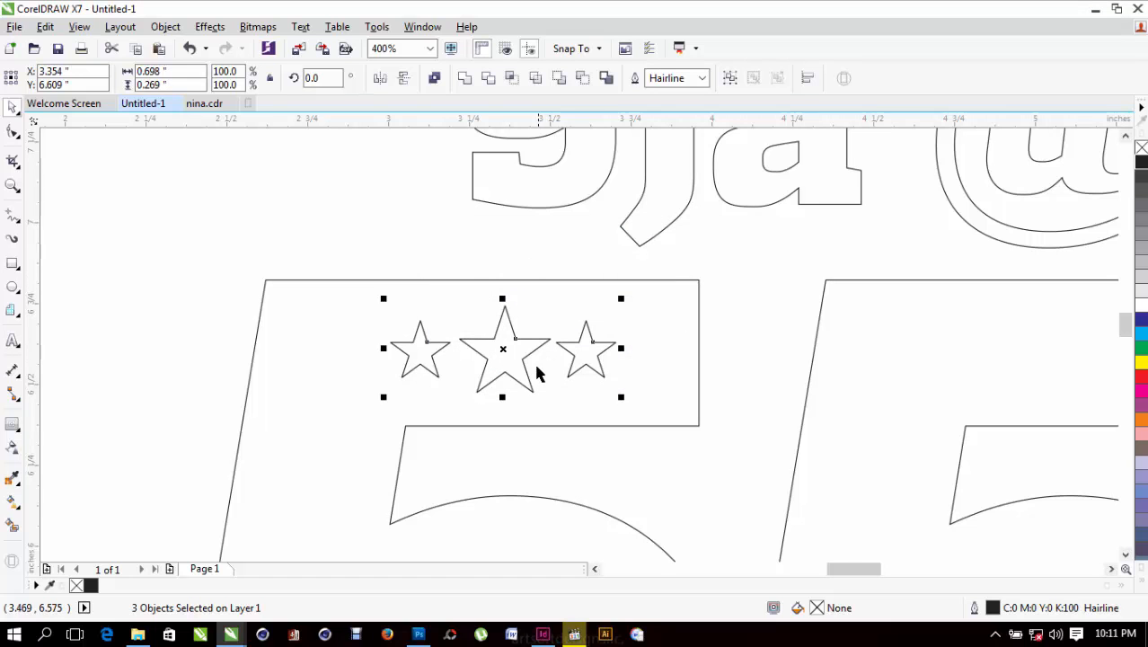
# Move the "9ja @" and "55" lettering with the three stars together about 0.32 in left and 0.12 in up inside the map.
pyautogui.scroll(1, 597, 382)
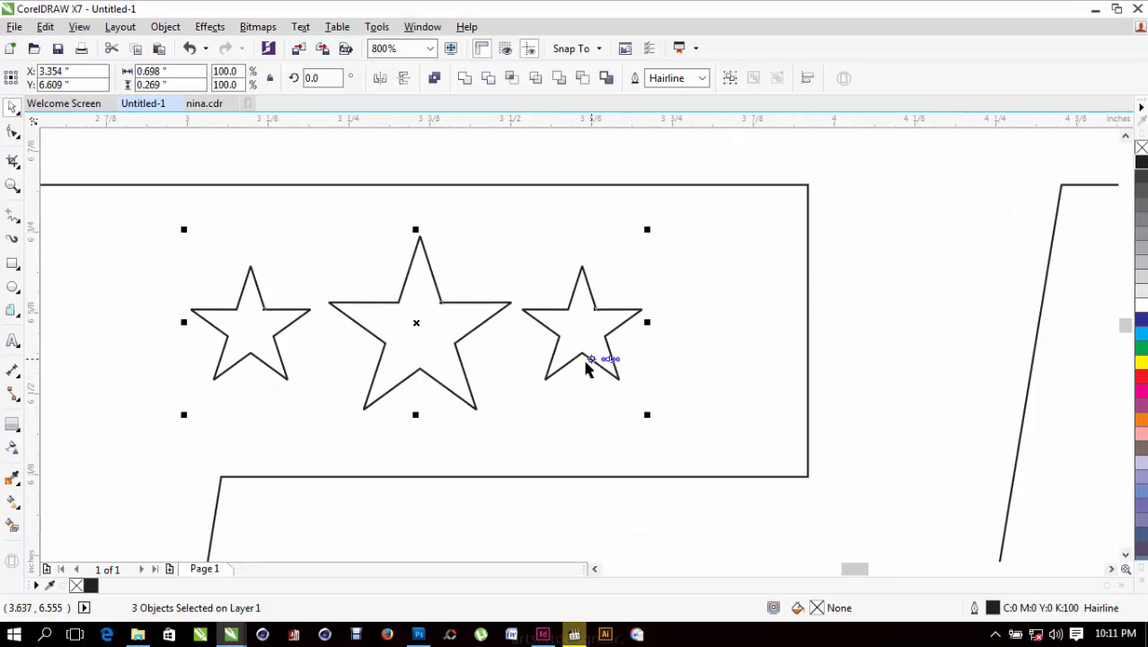
pyautogui.scroll(-4, 571, 346)
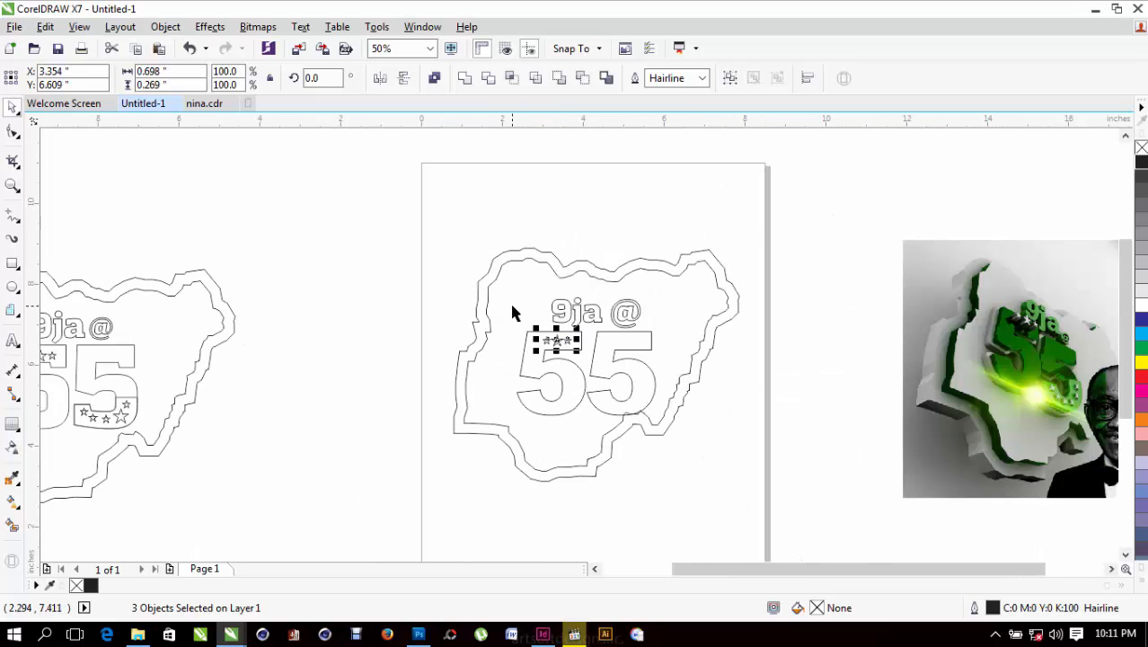
pyautogui.press('z')
pyautogui.moveTo(458, 261); pyautogui.dragTo(1100, 442)
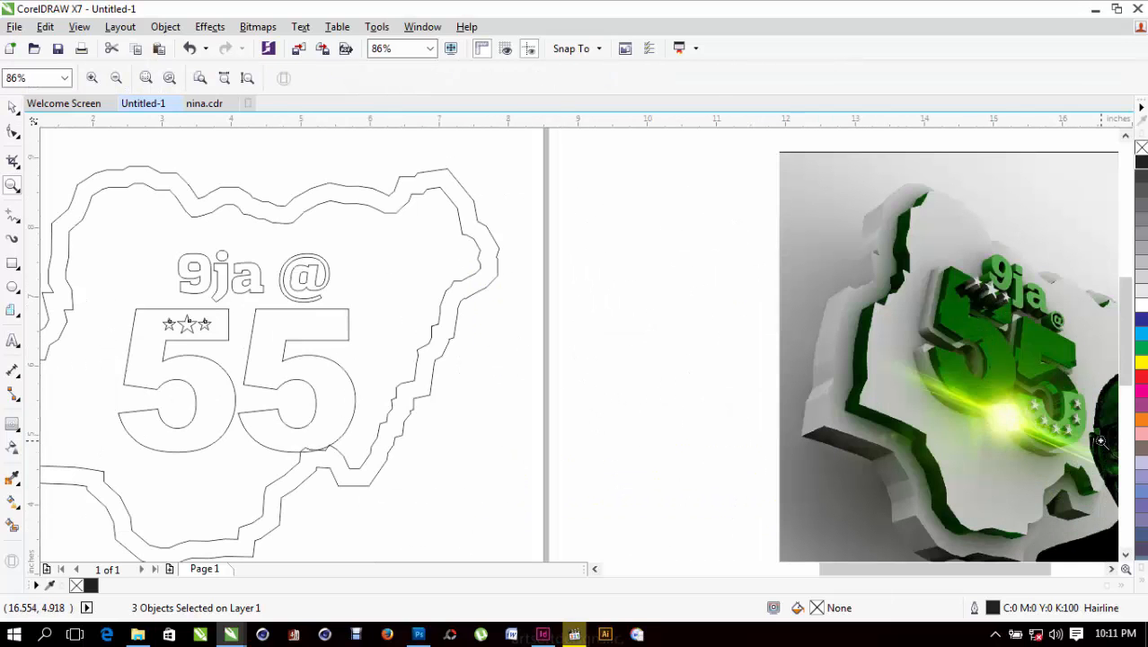
pyautogui.press('space')
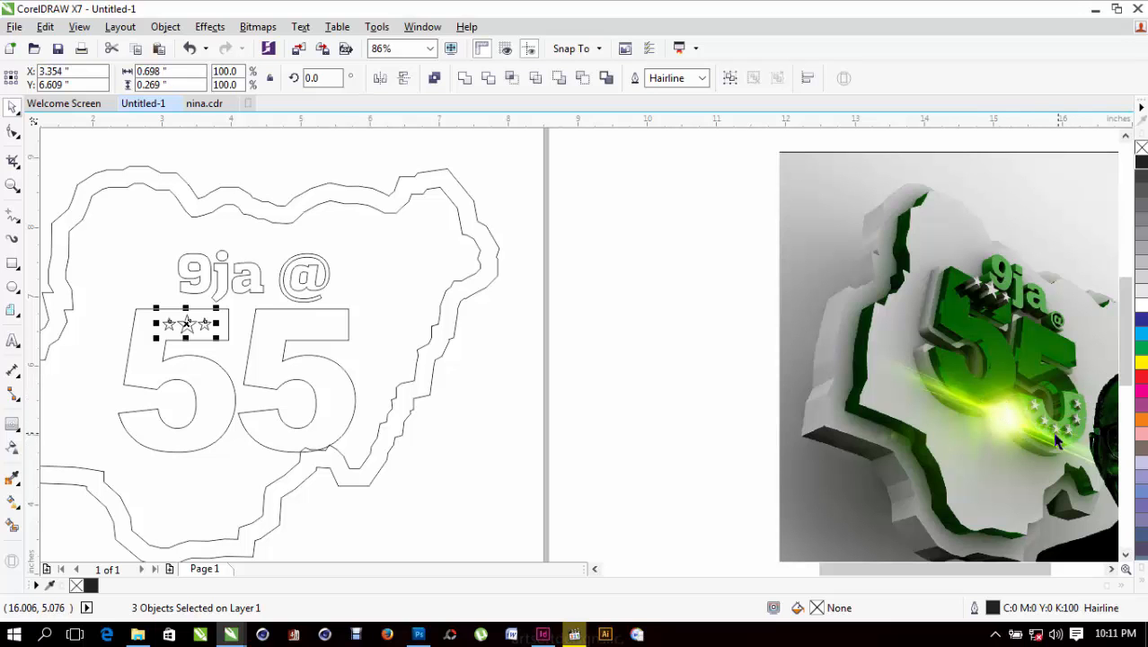
pyautogui.press('z')
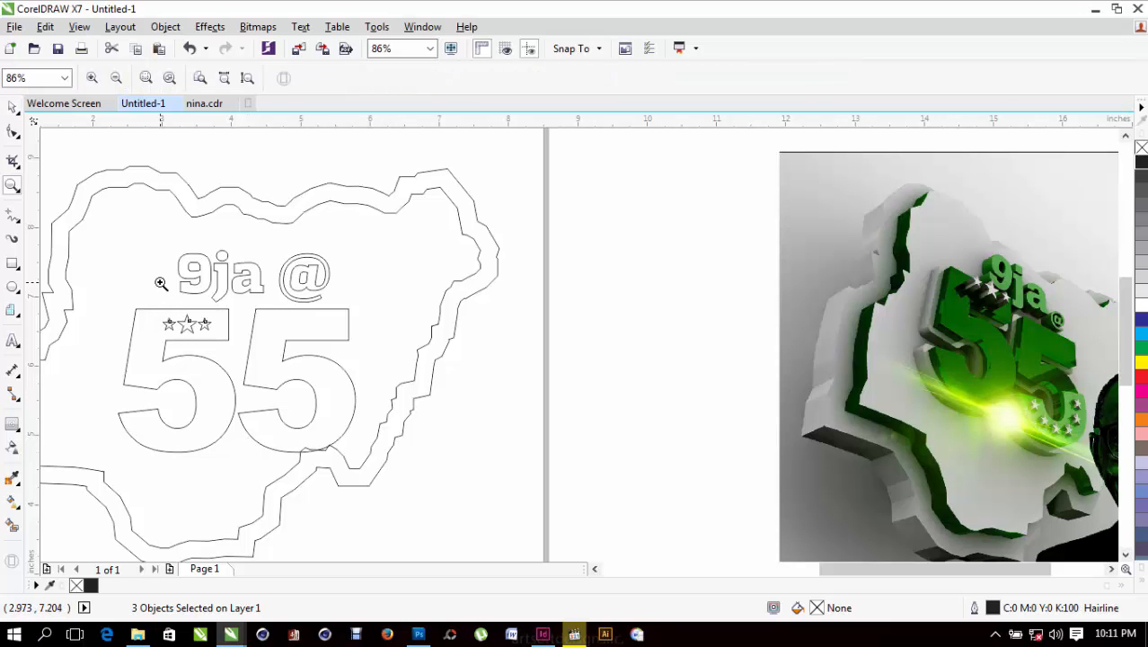
pyautogui.press('space')
pyautogui.moveTo(532, 260); pyautogui.dragTo(303, 456)
pyautogui.moveTo(676, 246); pyautogui.dragTo(184, 477)
pyautogui.moveTo(425, 354); pyautogui.dragTo(406, 328)
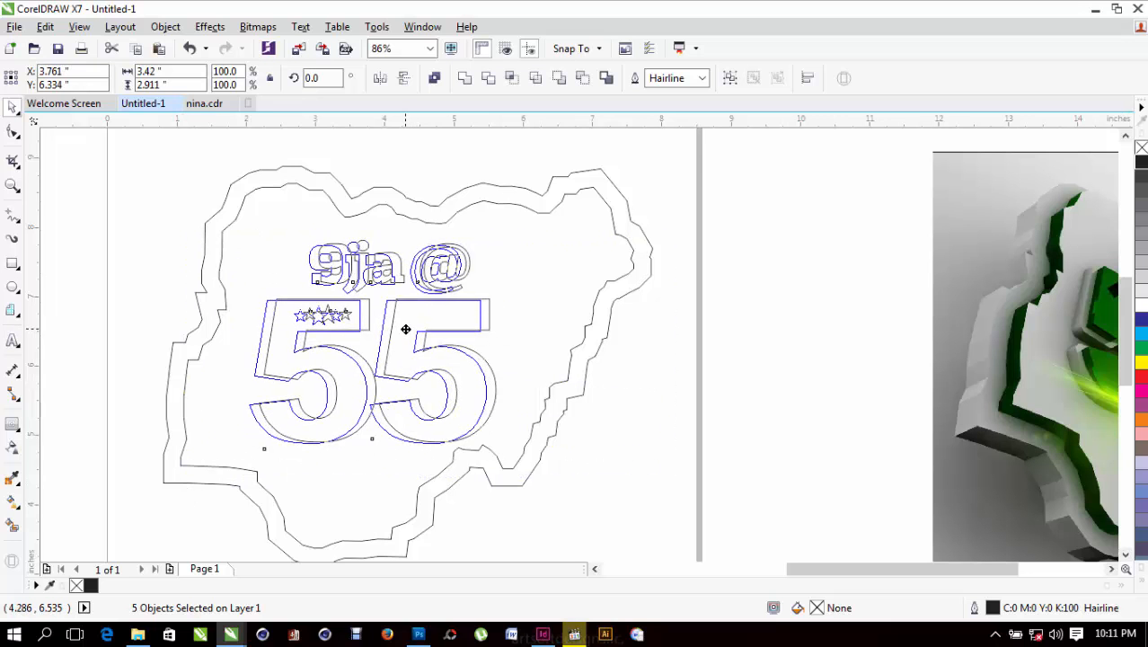
pyautogui.click(578, 392)
pyautogui.press('z')
pyautogui.scroll(-3, 256, 373)
pyautogui.moveTo(217, 264); pyautogui.dragTo(757, 448)
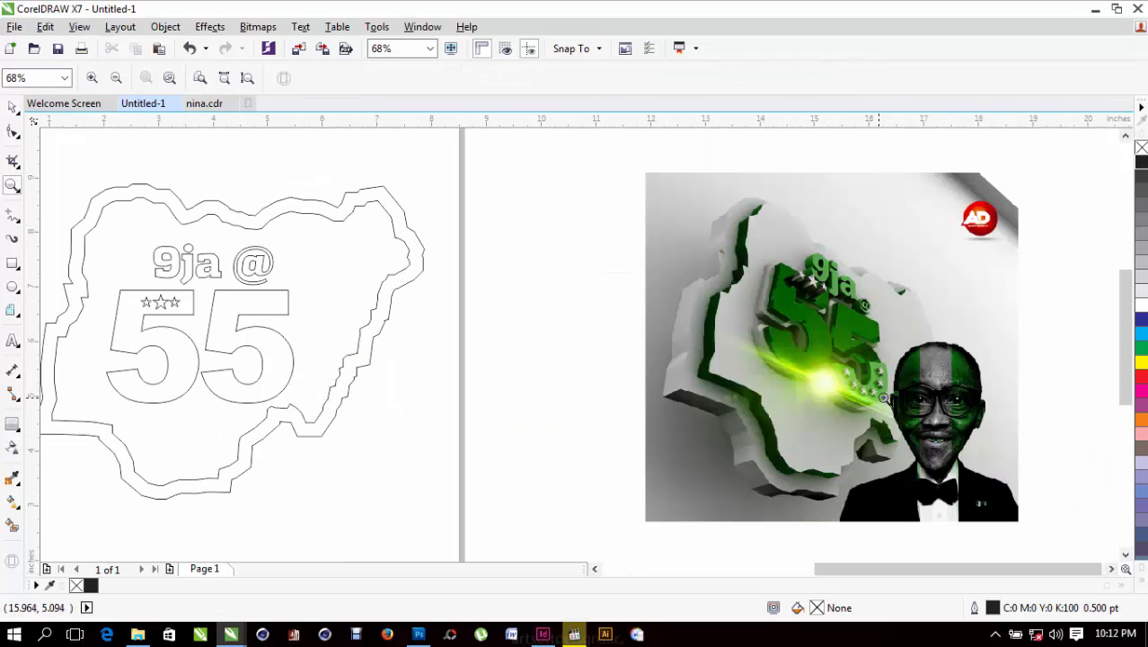
pyautogui.press('space')
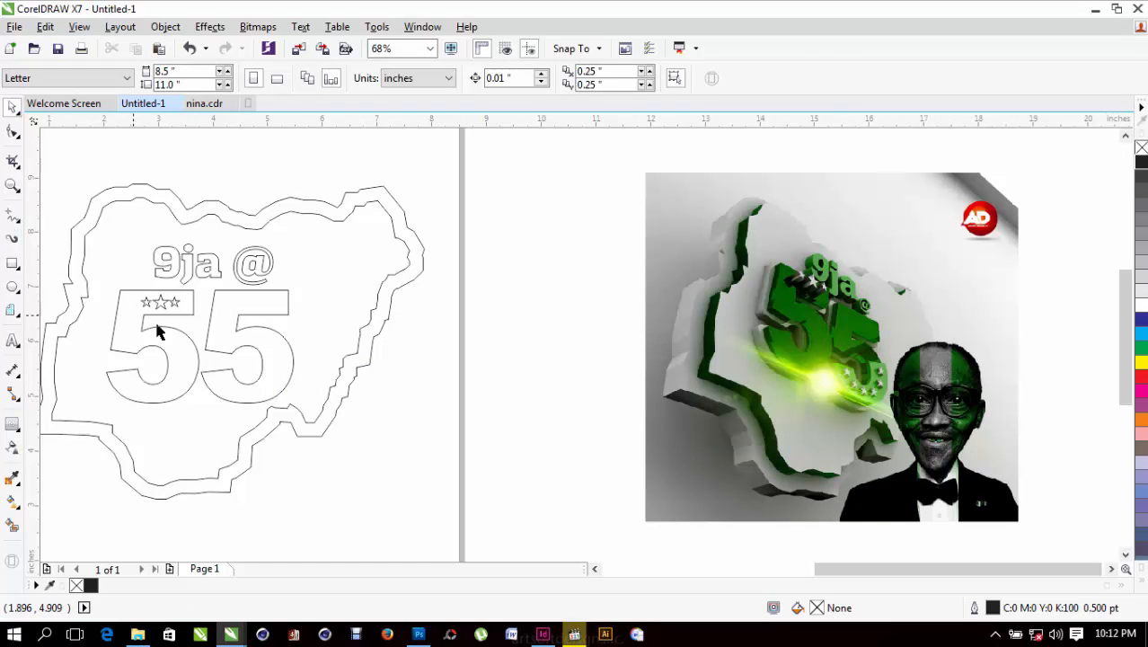
pyautogui.click(205, 366)
pyautogui.click(212, 383)
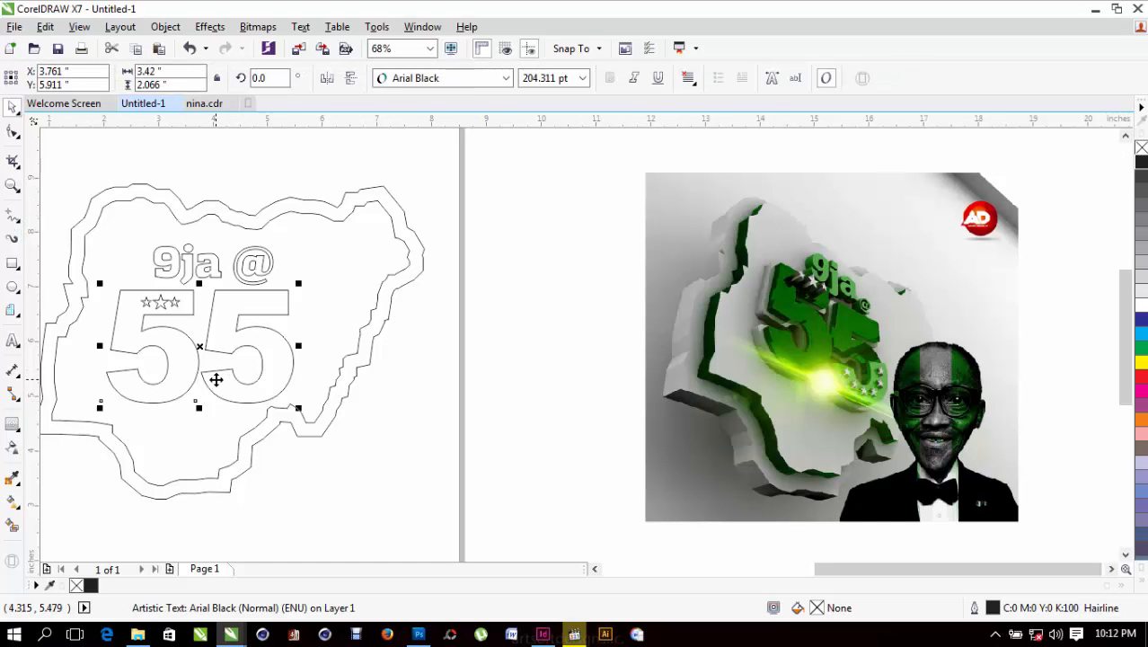
pyautogui.moveTo(218, 379); pyautogui.dragTo(229, 553)
pyautogui.hotkey('ctrl', 'z')
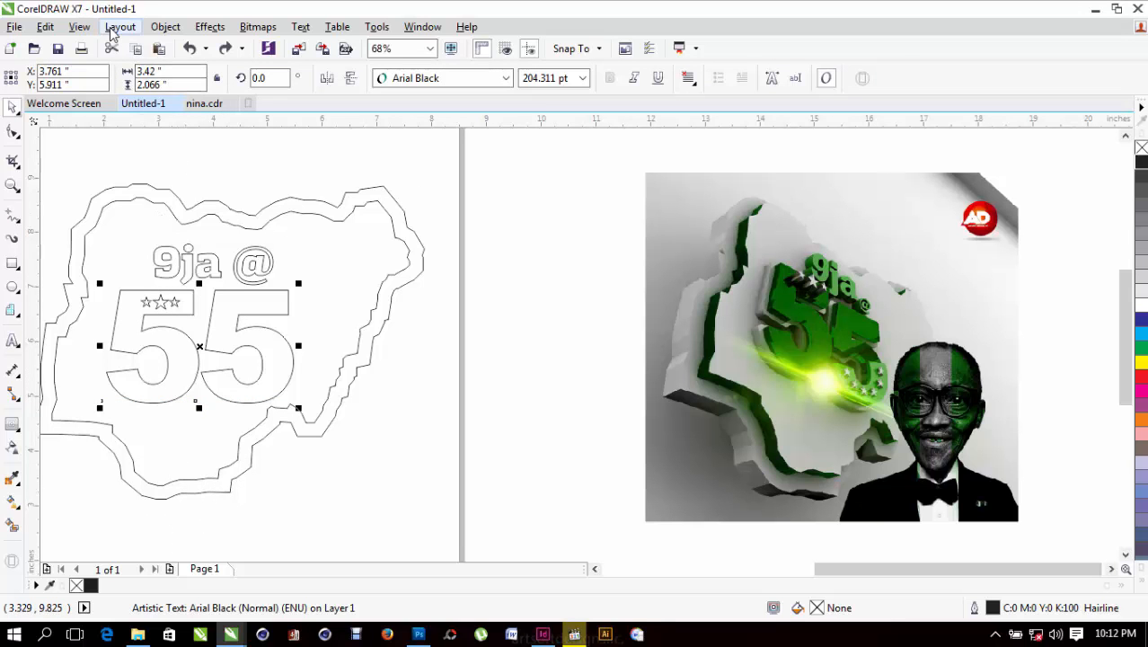
# Break the "55" artistic text apart into two separate digits.
pyautogui.click(165, 26)
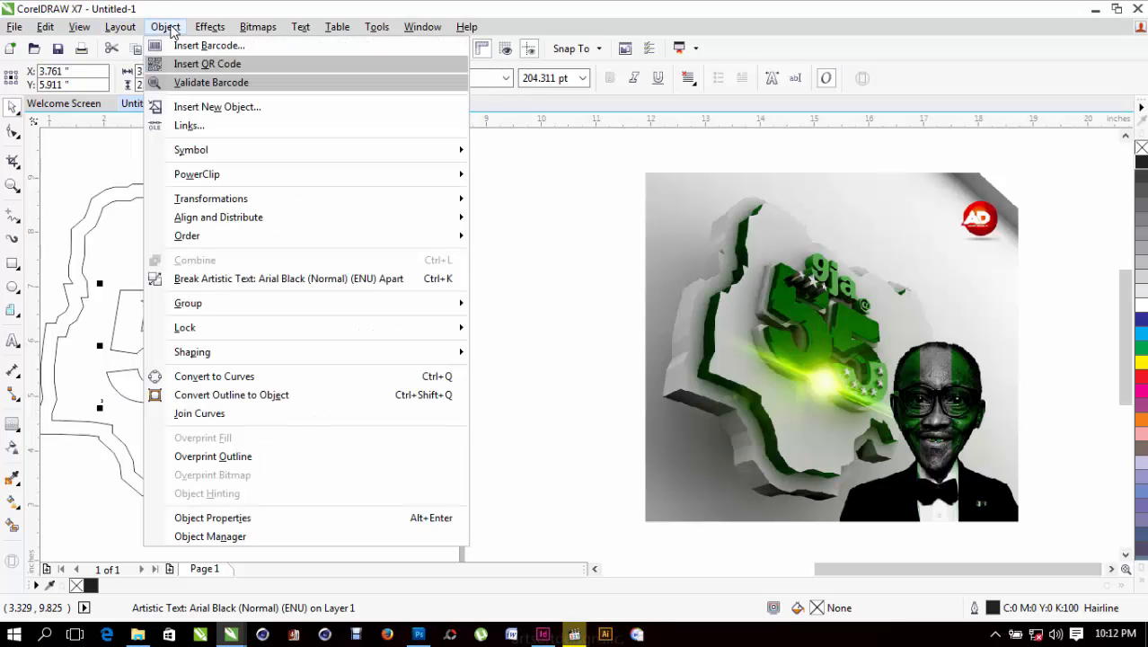
pyautogui.click(441, 278)
pyautogui.click(366, 451)
pyautogui.click(335, 348)
pyautogui.moveTo(335, 348); pyautogui.dragTo(260, 351)
pyautogui.click(290, 392)
# Draw a rectangle about 3.01 × 1.03 in across the lower part of the second "5".
pyautogui.press('z')
pyautogui.moveTo(115, 227); pyautogui.dragTo(350, 463)
pyautogui.click(12, 263)
pyautogui.moveTo(462, 471); pyautogui.dragTo(751, 374)
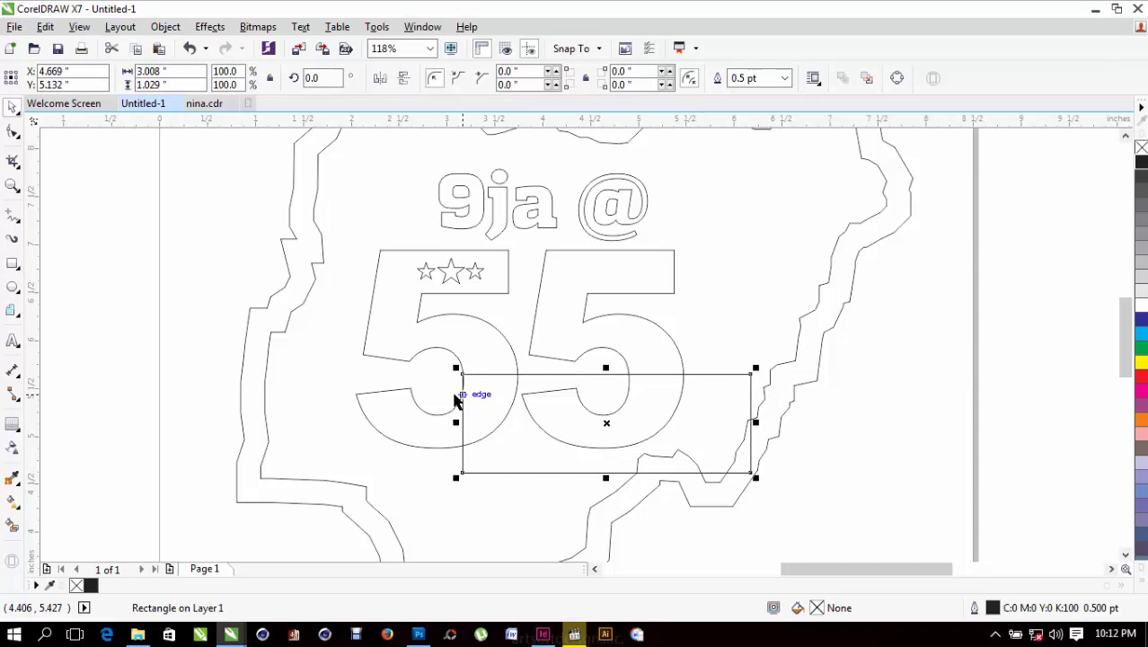
# Check the second "5" in the reference image and rotate the rectangle about 4.2° counterclockwise.
pyautogui.scroll(-3, 453, 395)
pyautogui.press('z')
pyautogui.moveTo(360, 277); pyautogui.dragTo(1116, 514)
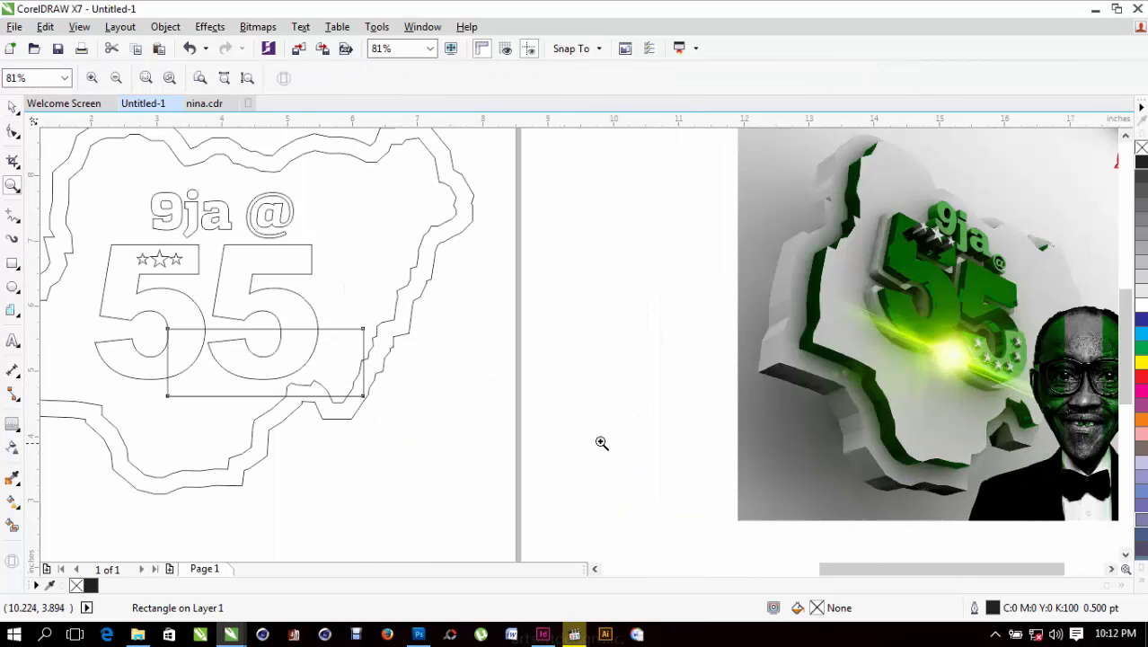
pyautogui.press('space')
pyautogui.click(350, 346)
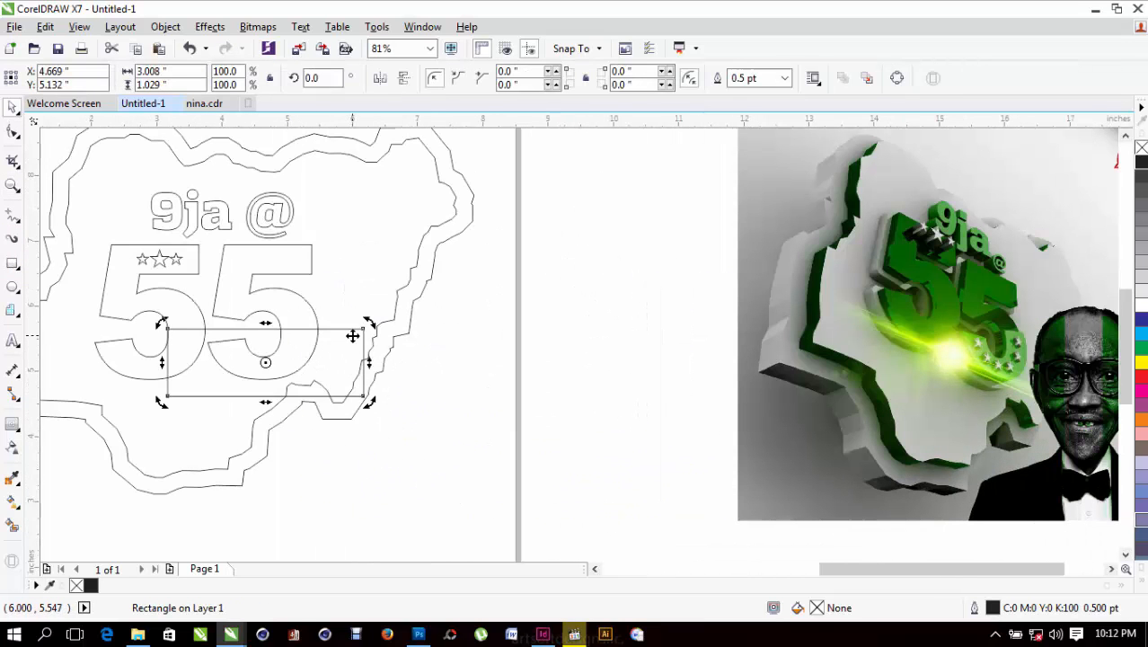
pyautogui.moveTo(372, 324); pyautogui.dragTo(372, 312)
# Try to trim the second "5" with the tilted rectangle, undo the trim and reselect the rectangle.
pyautogui.keyDown('shift'); pyautogui.click(297, 302); pyautogui.keyUp('shift')
pyautogui.moveTo(297, 303); pyautogui.dragTo(495, 316)
pyautogui.hotkey('ctrl', 'z')
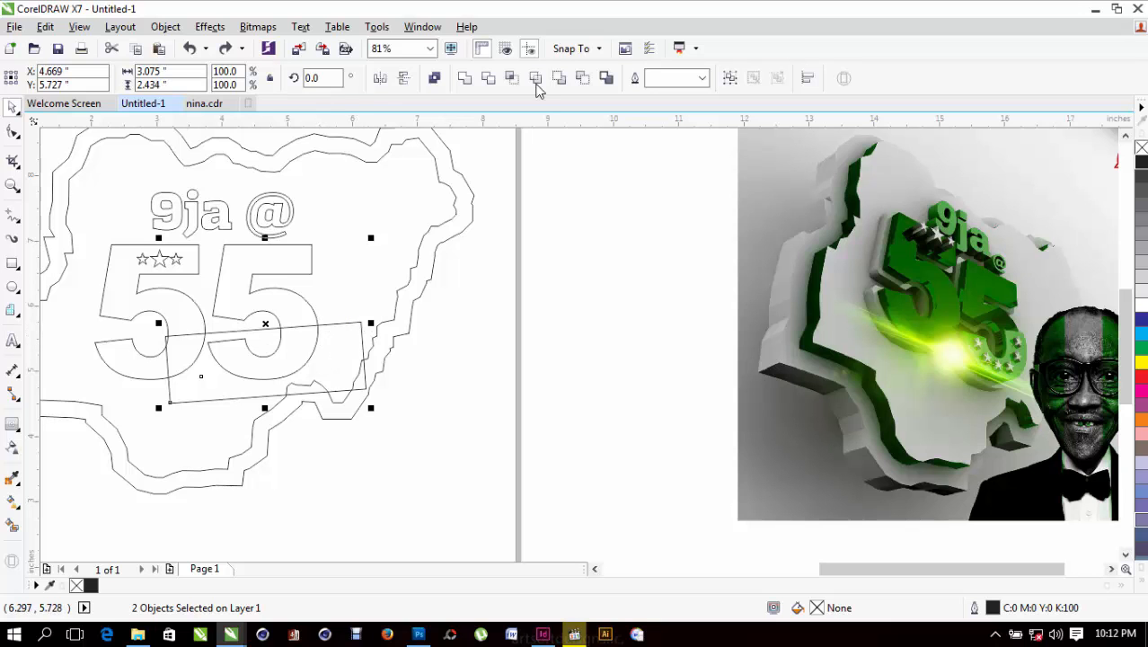
pyautogui.click(490, 79)
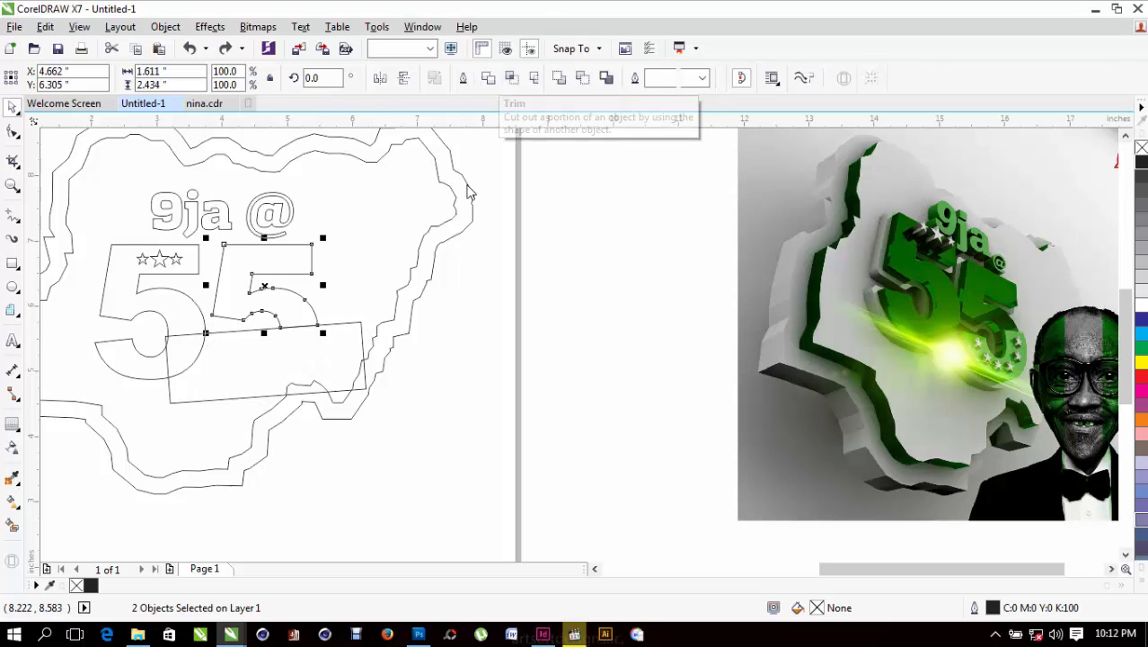
pyautogui.hotkey('ctrl', 'z')
pyautogui.click(424, 368)
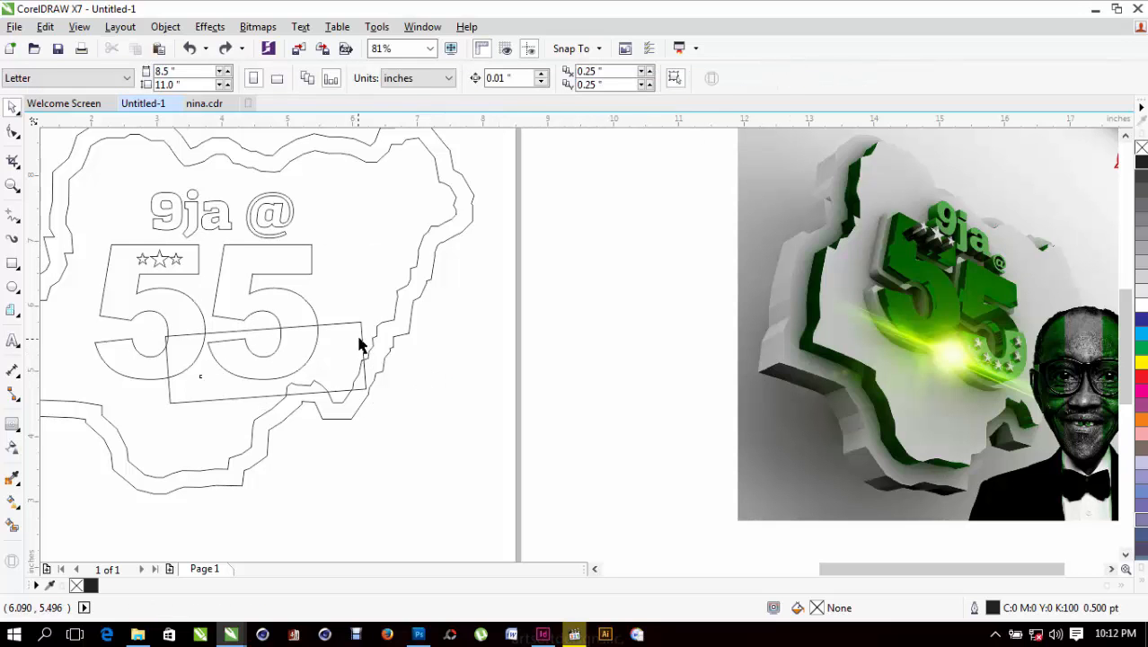
pyautogui.click(359, 340)
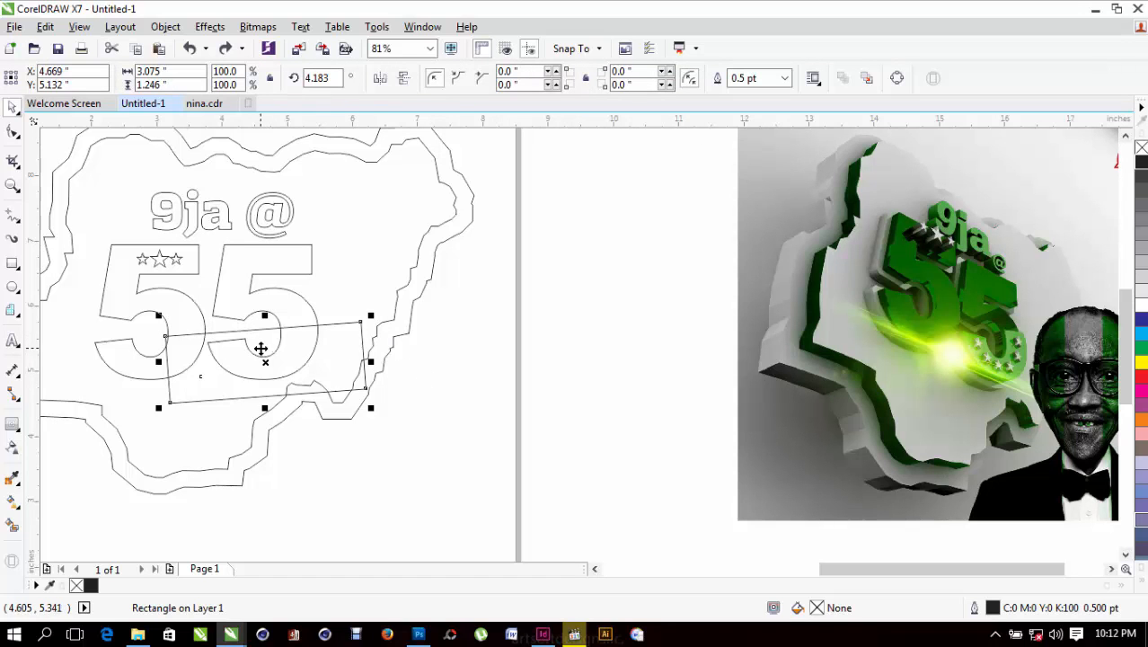
# Fill the tilted rectangle white, intersect it with the second "5", and delete the rectangle.
pyautogui.click(1141, 305)
pyautogui.keyDown('shift'); pyautogui.click(282, 303); pyautogui.keyUp('shift')
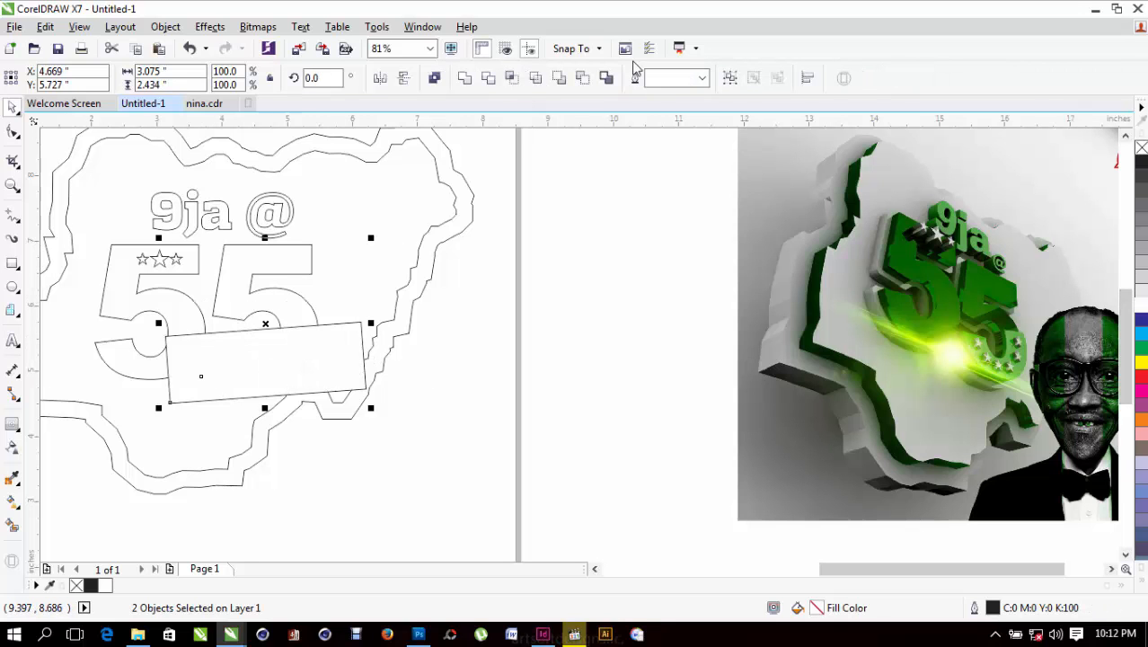
pyautogui.click(509, 83)
pyautogui.click(389, 364)
pyautogui.click(338, 329)
pyautogui.press('Delete')
# Try moving the intersected lower piece and the second "5" apart, and undo both moves.
pyautogui.click(316, 341)
pyautogui.moveTo(316, 341); pyautogui.dragTo(447, 473)
pyautogui.moveTo(275, 316); pyautogui.dragTo(458, 306)
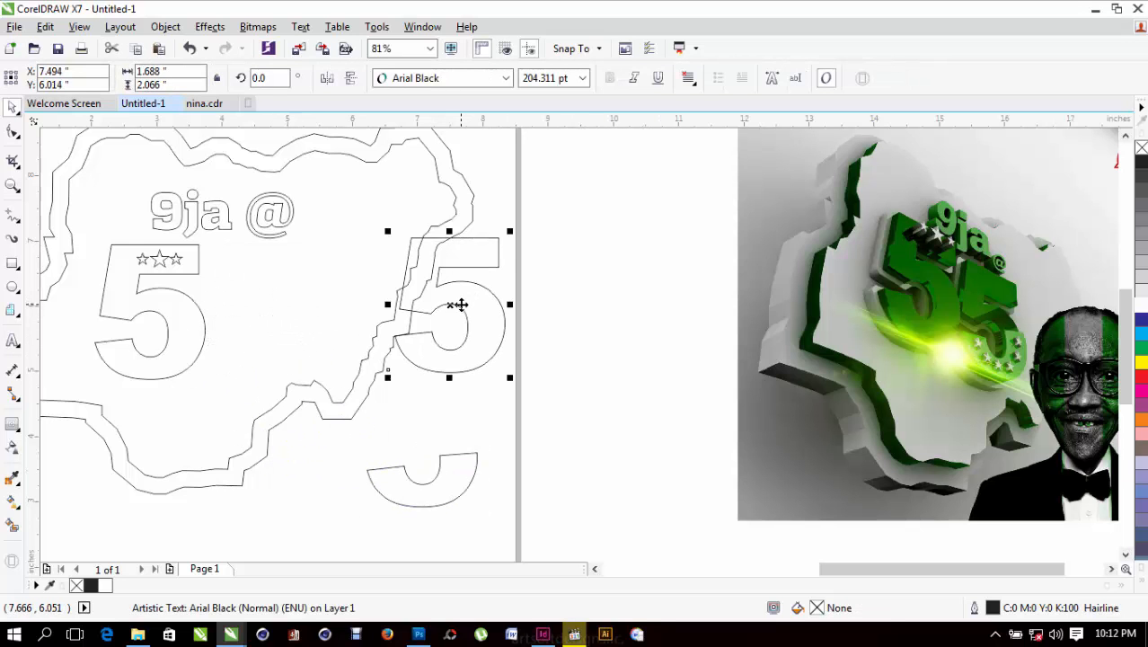
pyautogui.hotkey('ctrl', 'z')
pyautogui.hotkey('ctrl', 'z')
pyautogui.press('F3')
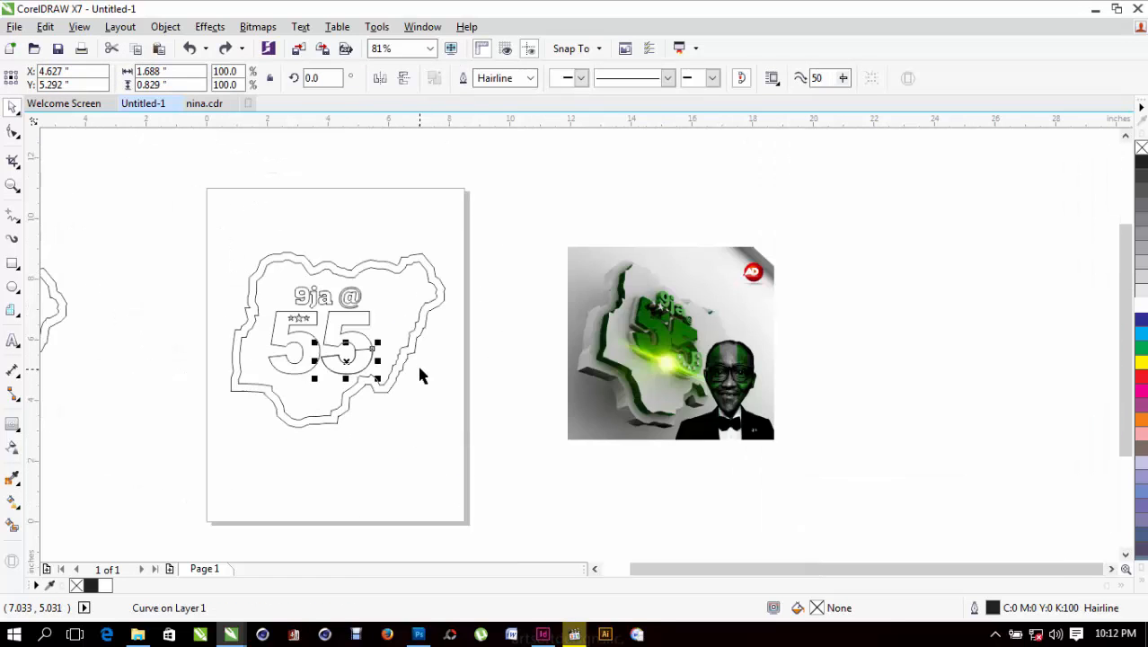
# Try converting the "9ja @" lettering, digits and stars to curves, and undo the conversion.
pyautogui.moveTo(199, 192); pyautogui.dragTo(763, 481)
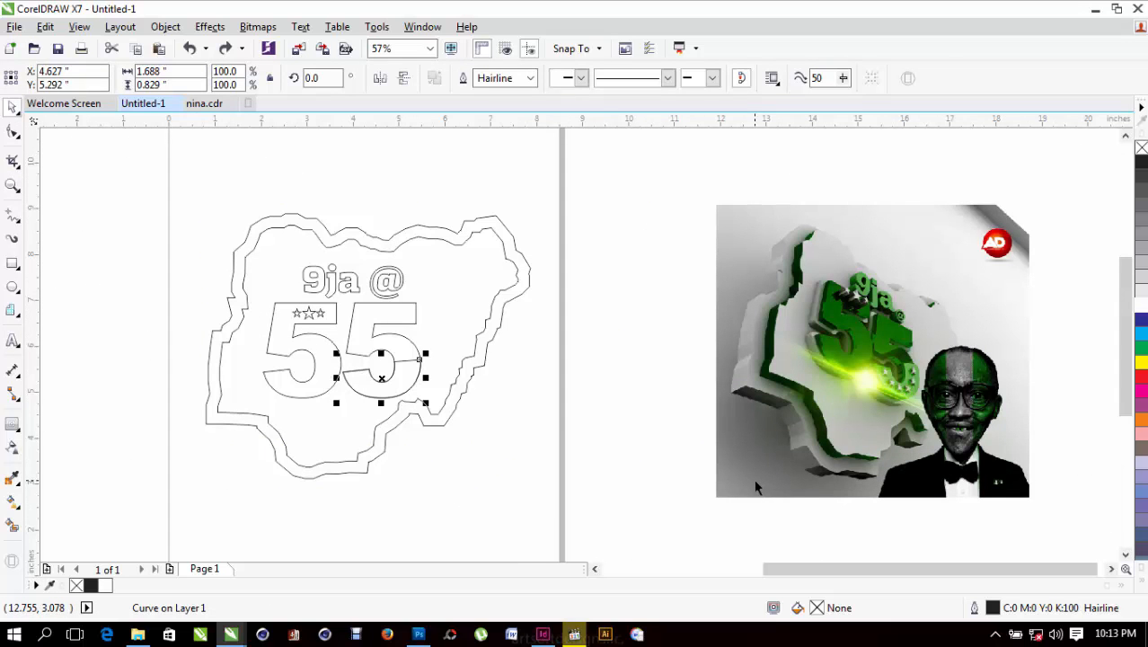
pyautogui.click(499, 384)
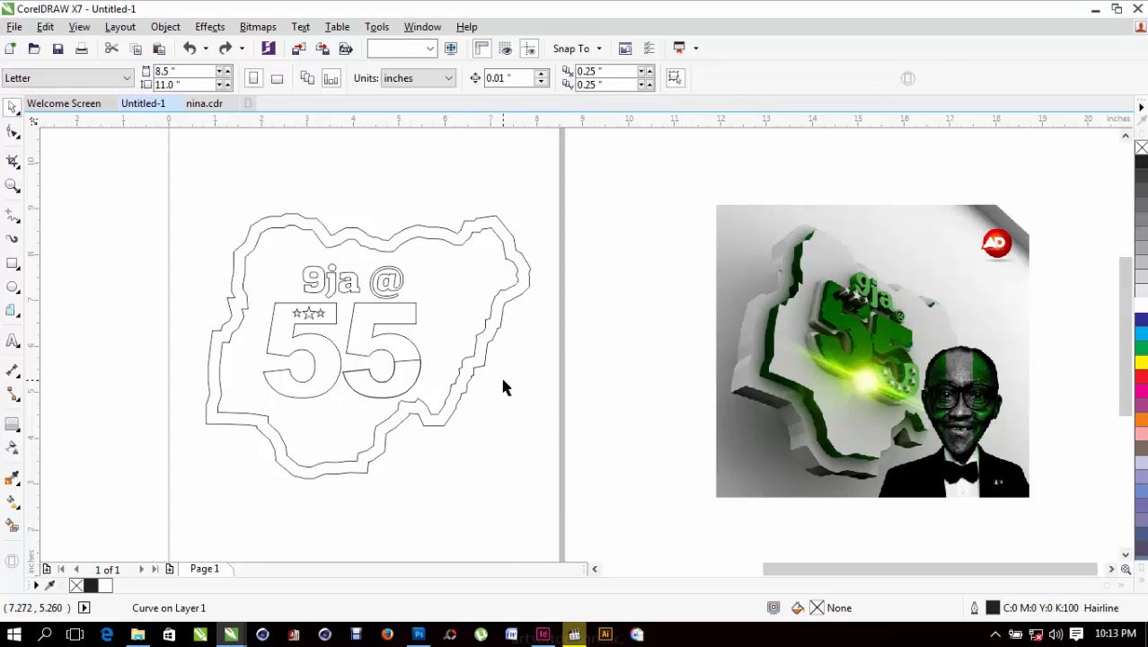
pyautogui.moveTo(567, 218); pyautogui.dragTo(198, 432)
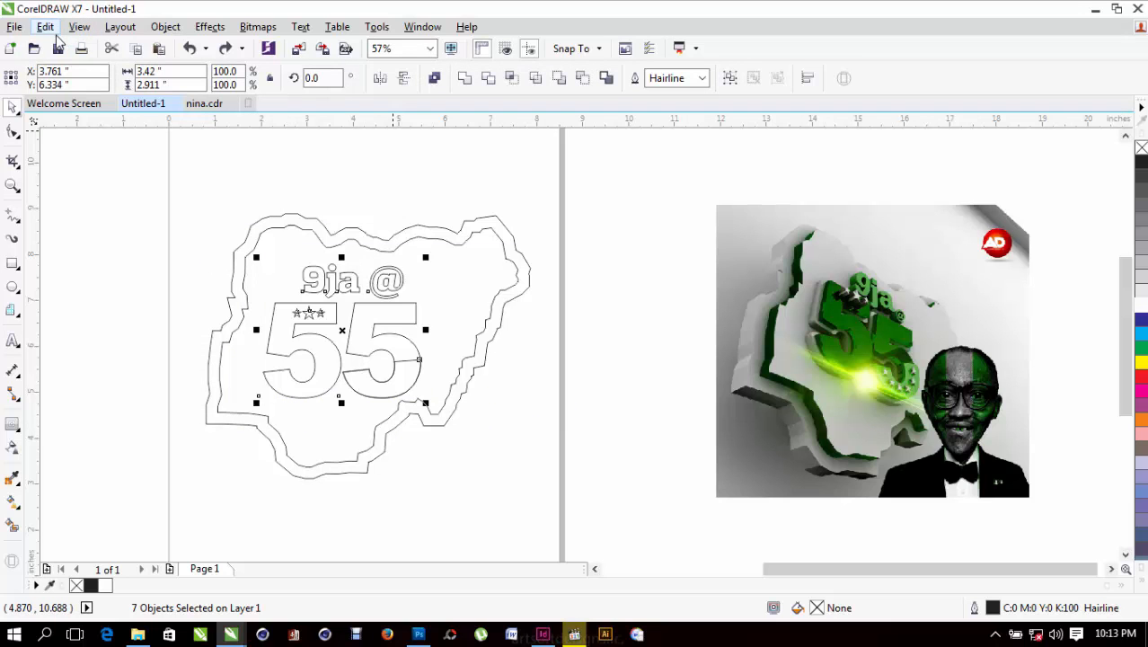
pyautogui.hotkey('ctrl', 'shift', 'z')
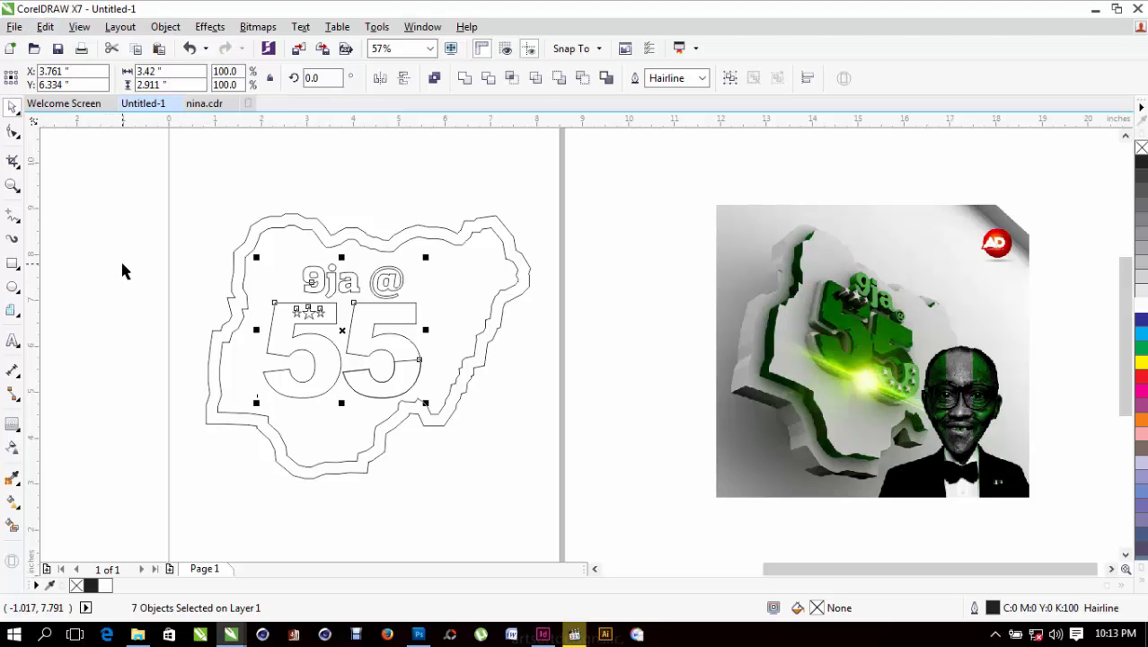
pyautogui.click(264, 337)
pyautogui.hotkey('ctrl', 'z')
# Convert the "9ja @" lettering, both "5" digits and the three stars to curves.
pyautogui.click(509, 355)
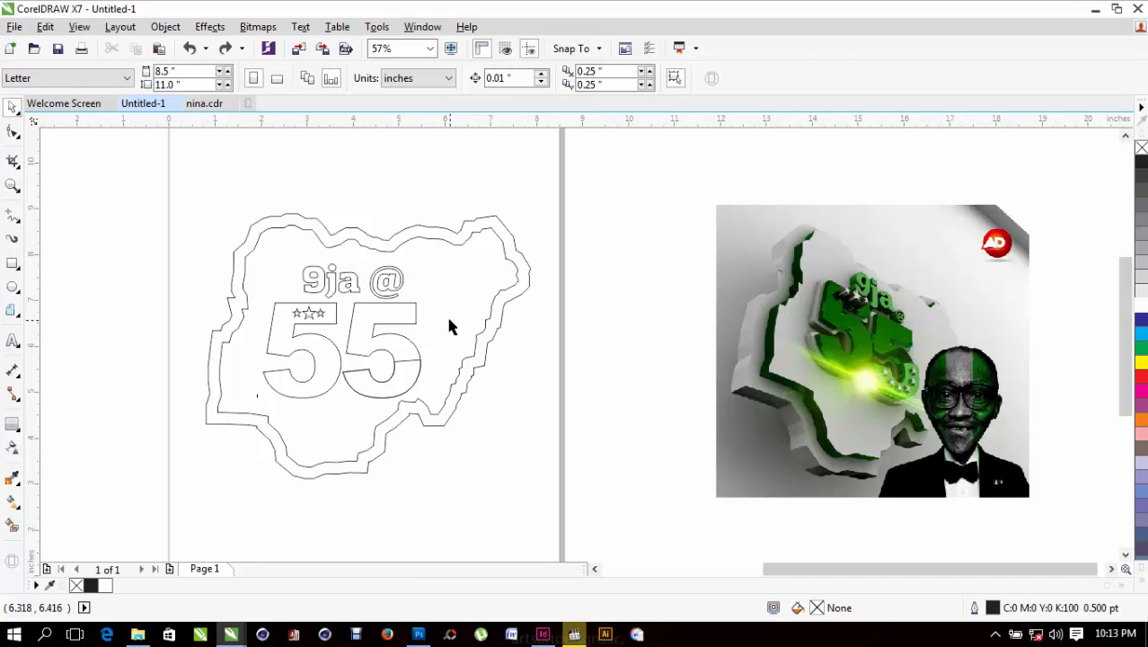
pyautogui.click(383, 360)
pyautogui.rightClick(383, 359)
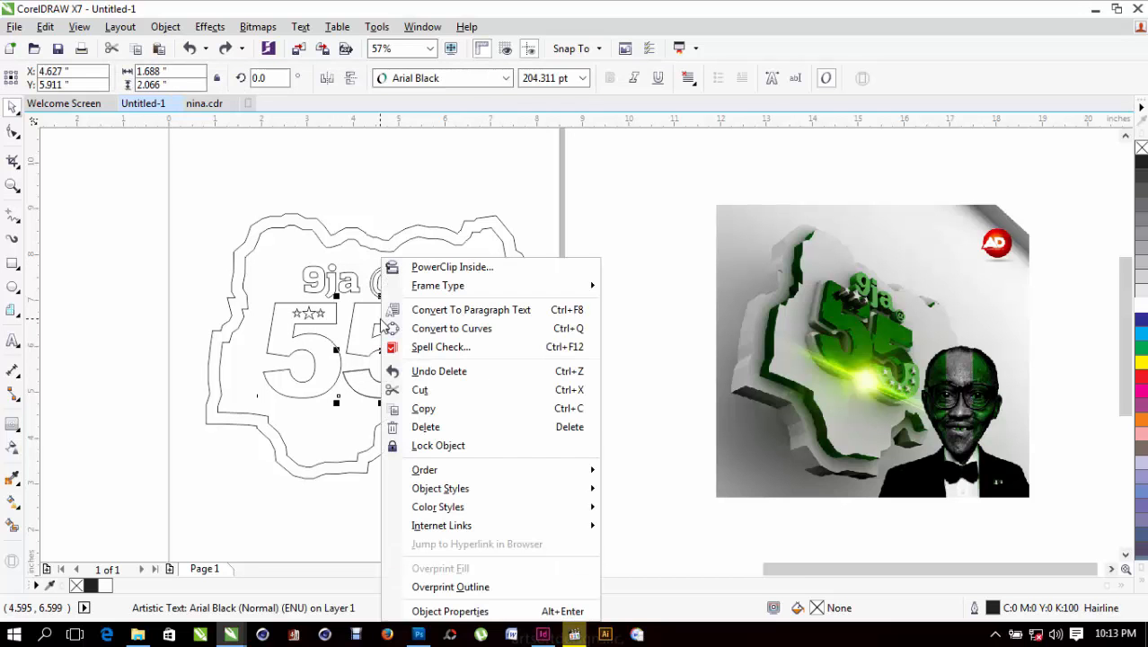
pyautogui.click(473, 331)
pyautogui.moveTo(467, 440); pyautogui.dragTo(282, 239)
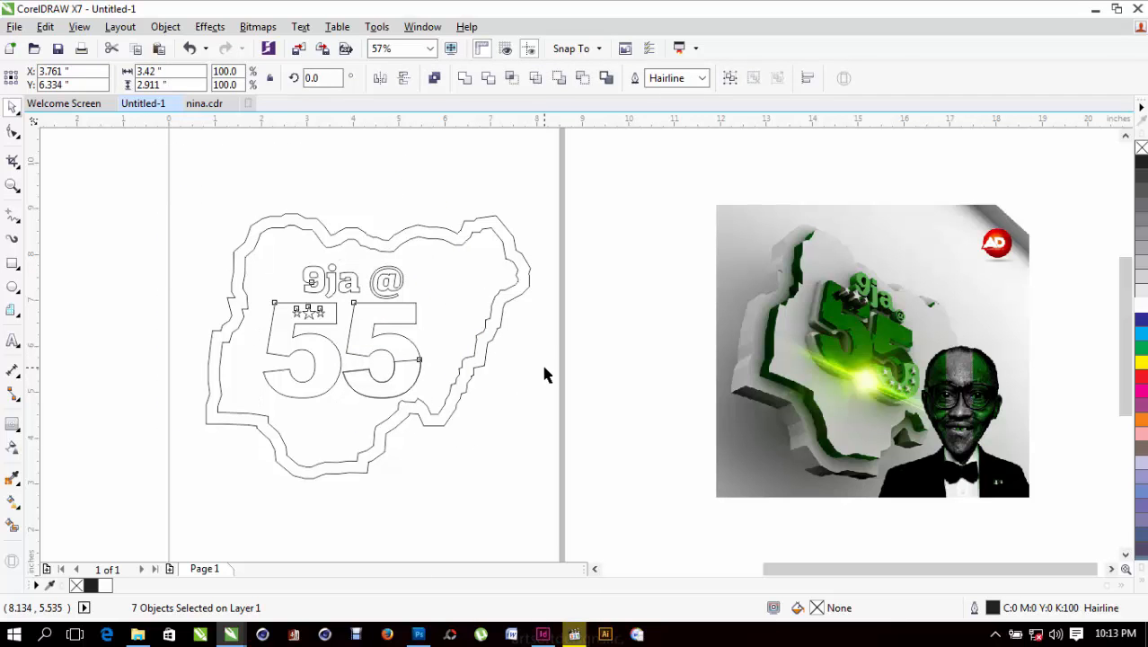
pyautogui.press('Escape')
# Examine the stars on the reference image and move the right small star slightly away from the large star, to about X 3.34 in.
pyautogui.press('z')
pyautogui.scroll(4, 912, 420)
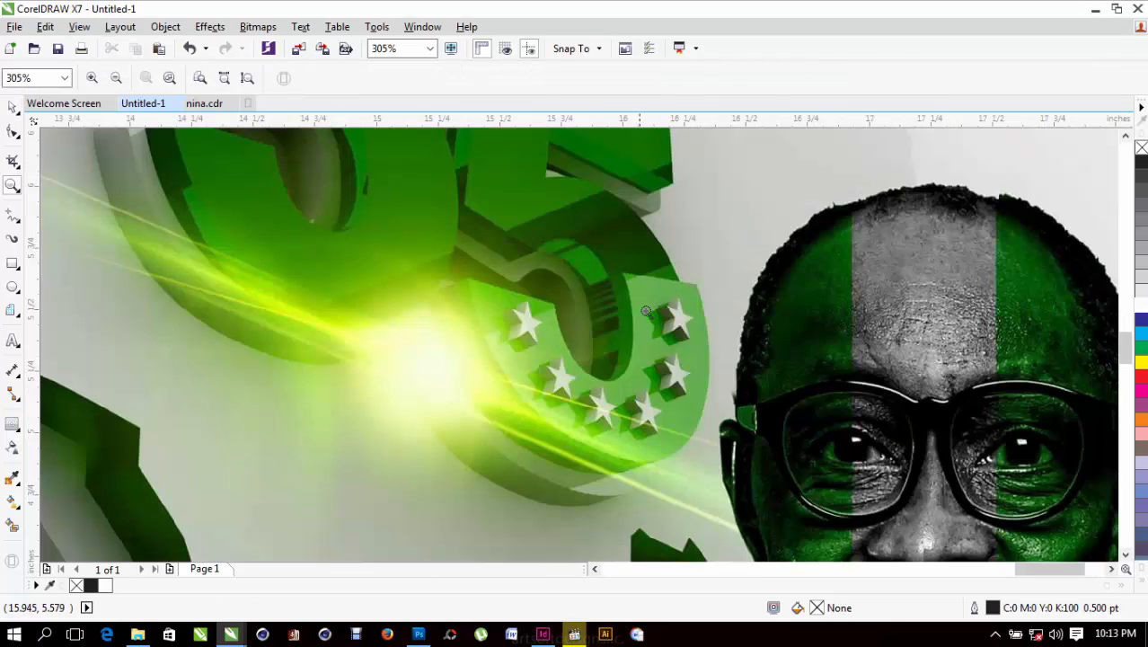
pyautogui.scroll(-7, 474, 336)
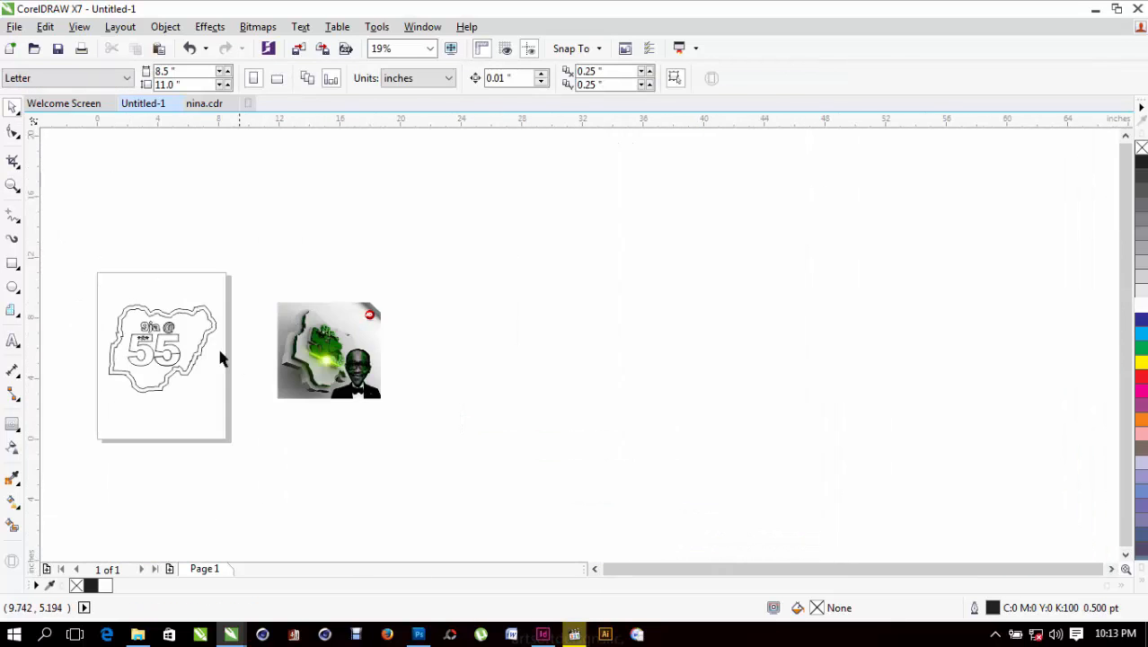
pyautogui.moveTo(169, 362); pyautogui.dragTo(205, 389)
pyautogui.moveTo(392, 210); pyautogui.dragTo(752, 460)
pyautogui.moveTo(312, 133); pyautogui.dragTo(464, 207)
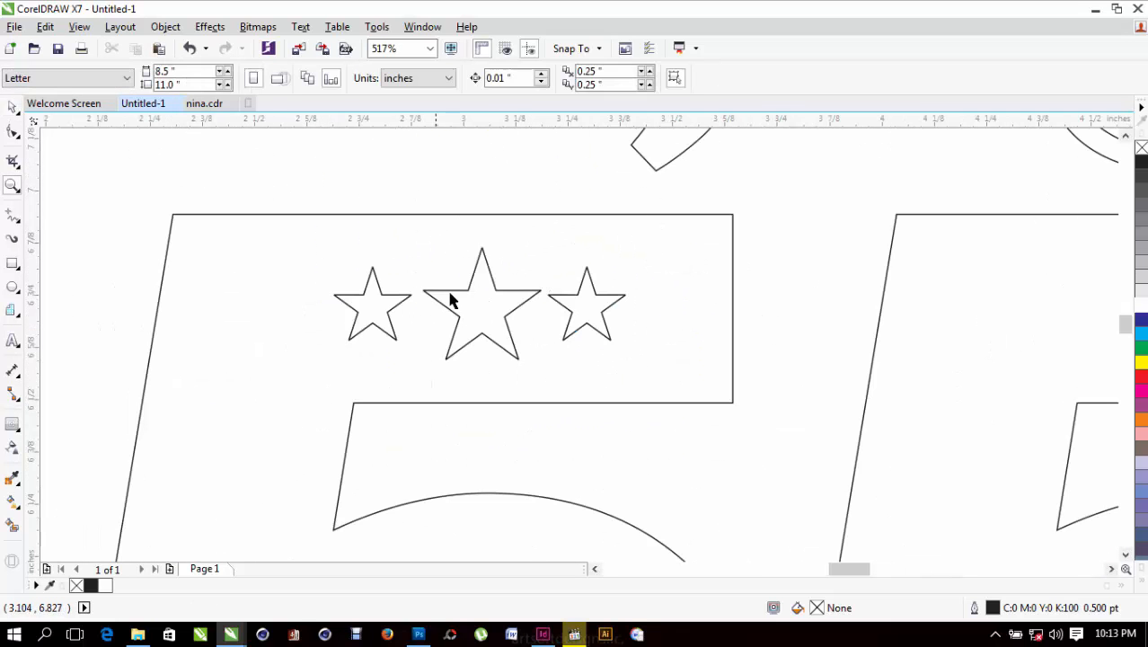
pyautogui.moveTo(559, 307); pyautogui.dragTo(577, 307)
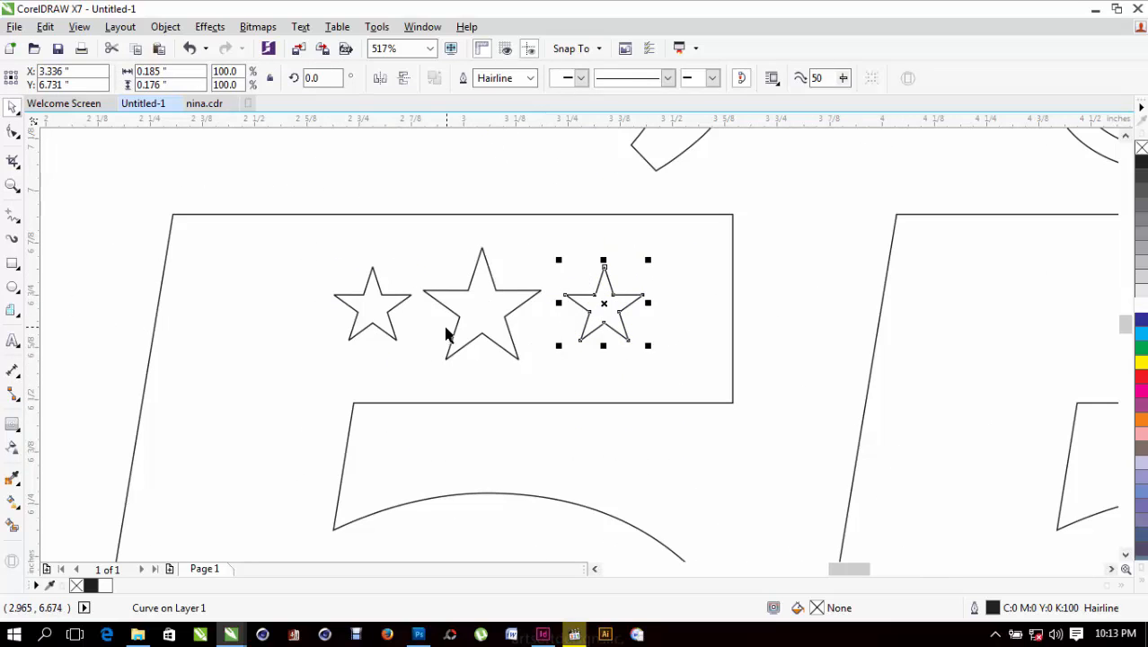
# Distribute the three stars on the first "5" with equal horizontal spacing using Align and Distribute.
pyautogui.keyDown('shift'); pyautogui.click(454, 334); pyautogui.keyUp('shift')
pyautogui.keyDown('shift'); pyautogui.click(356, 327); pyautogui.keyUp('shift')
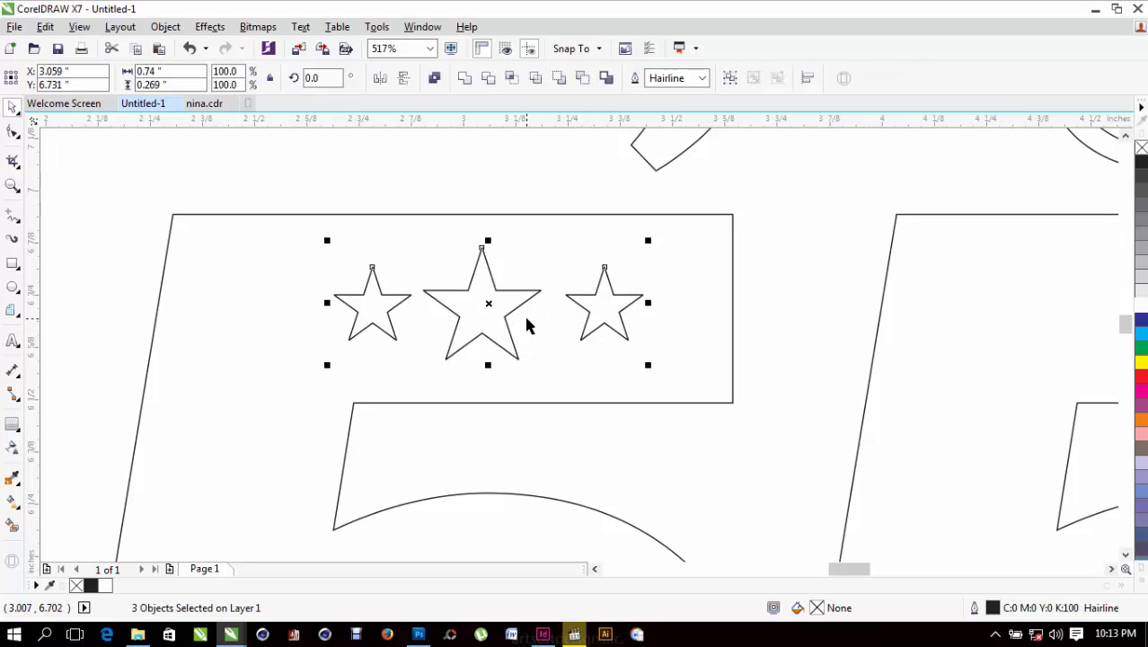
pyautogui.hotkey('ctrl', 'shift', 'a')
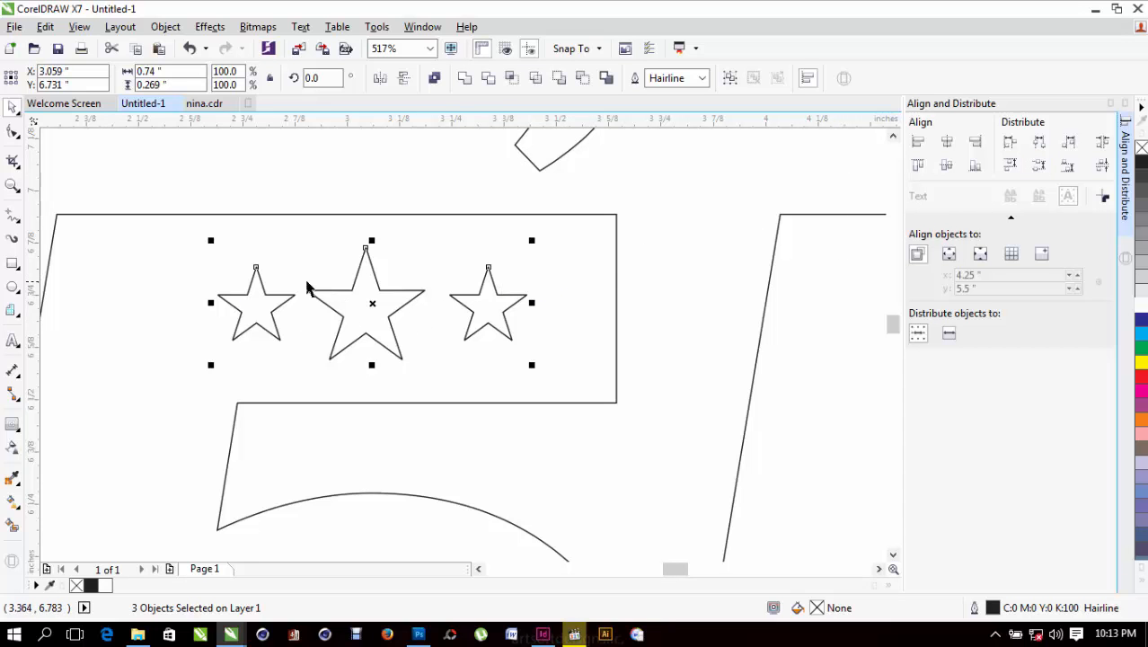
pyautogui.click(1129, 105)
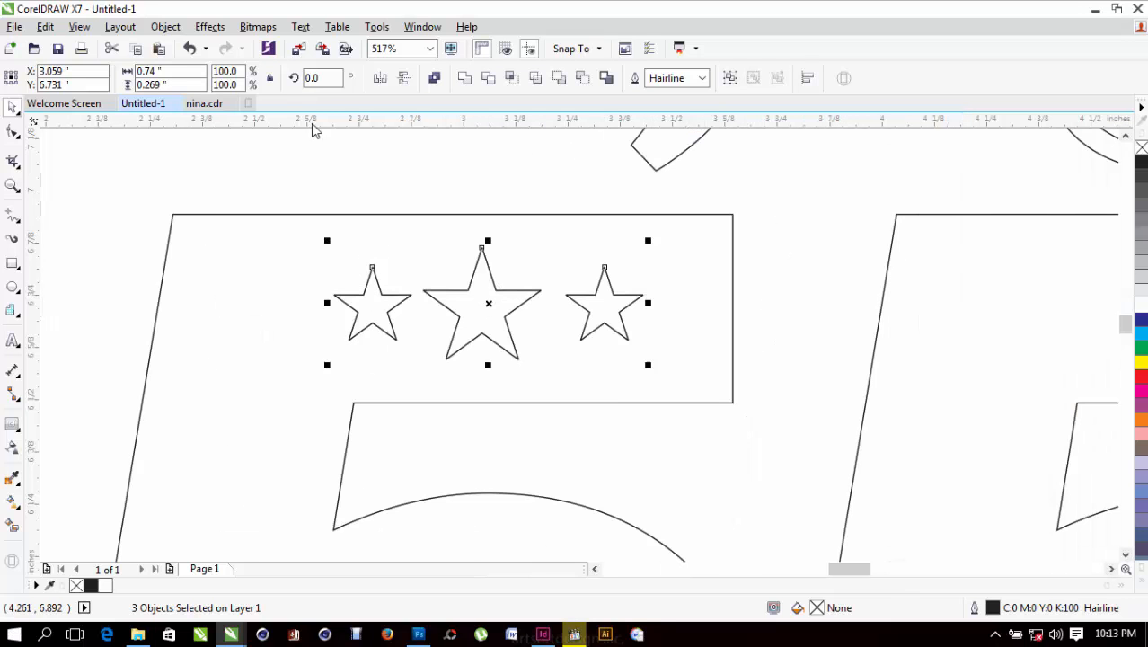
pyautogui.click(168, 29)
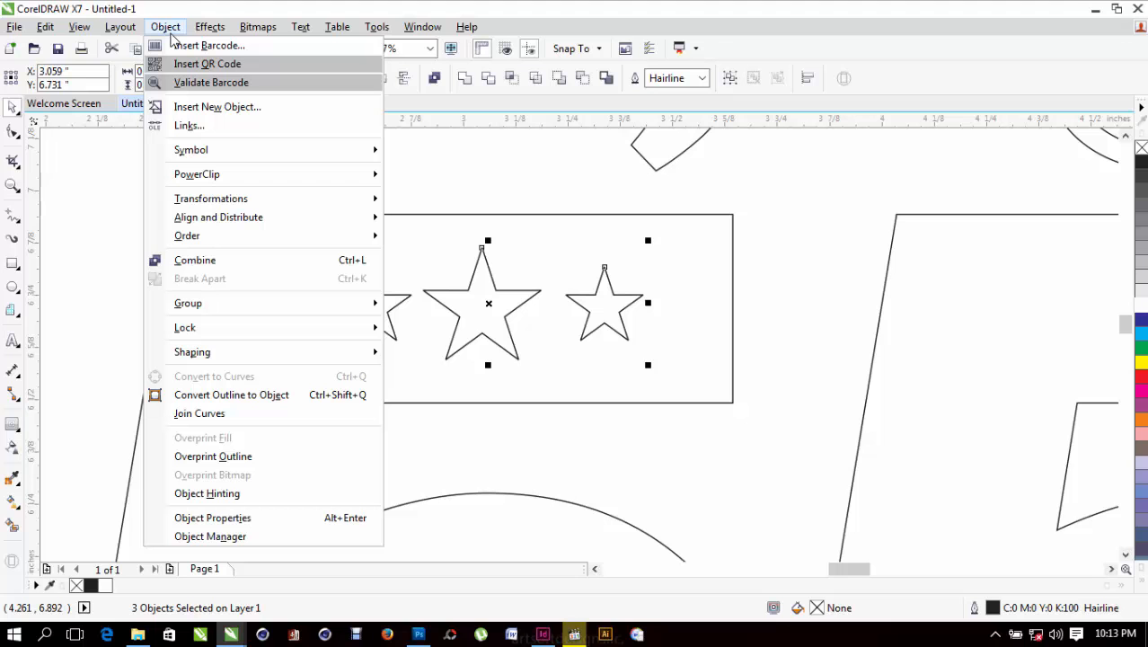
pyautogui.moveTo(261, 225)
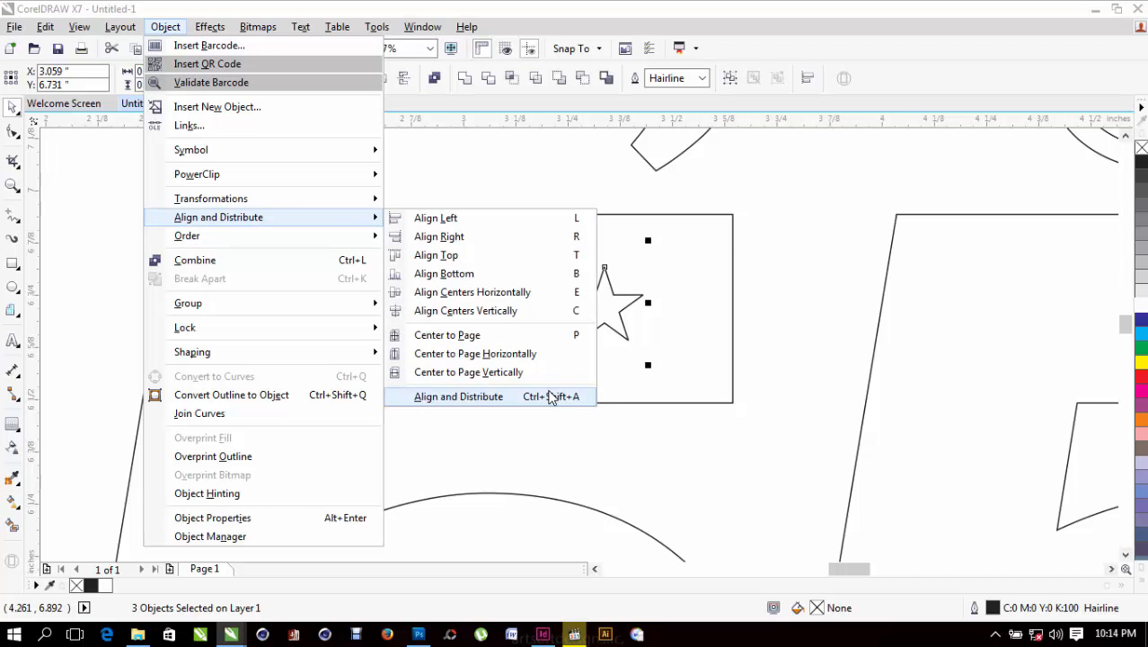
pyautogui.click(551, 397)
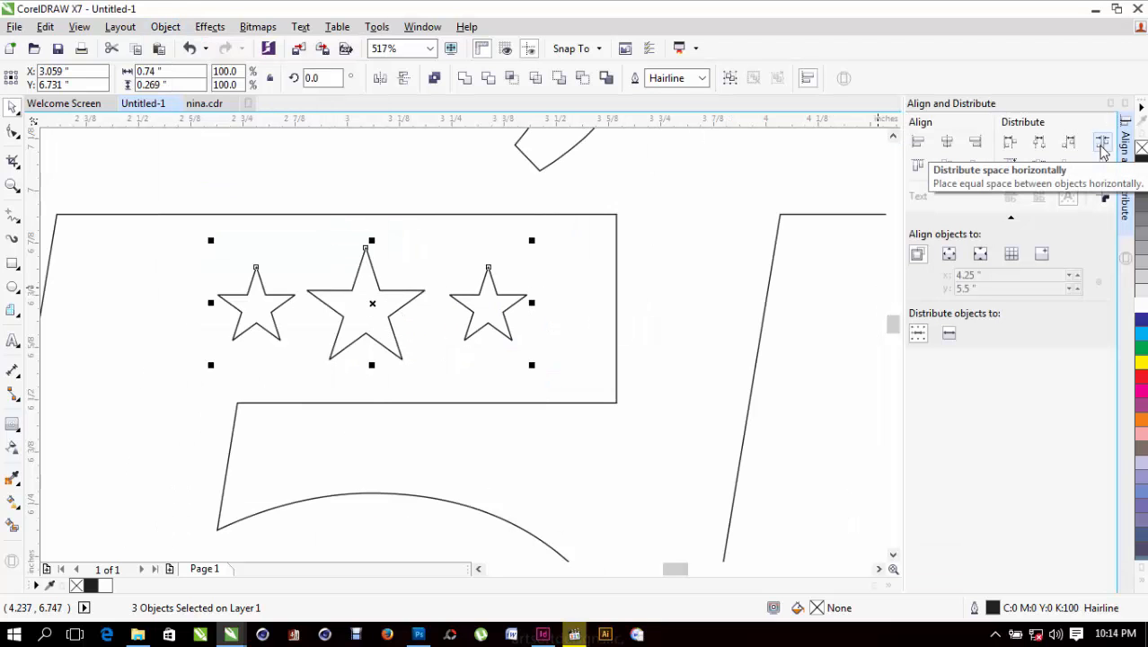
pyautogui.click(1103, 150)
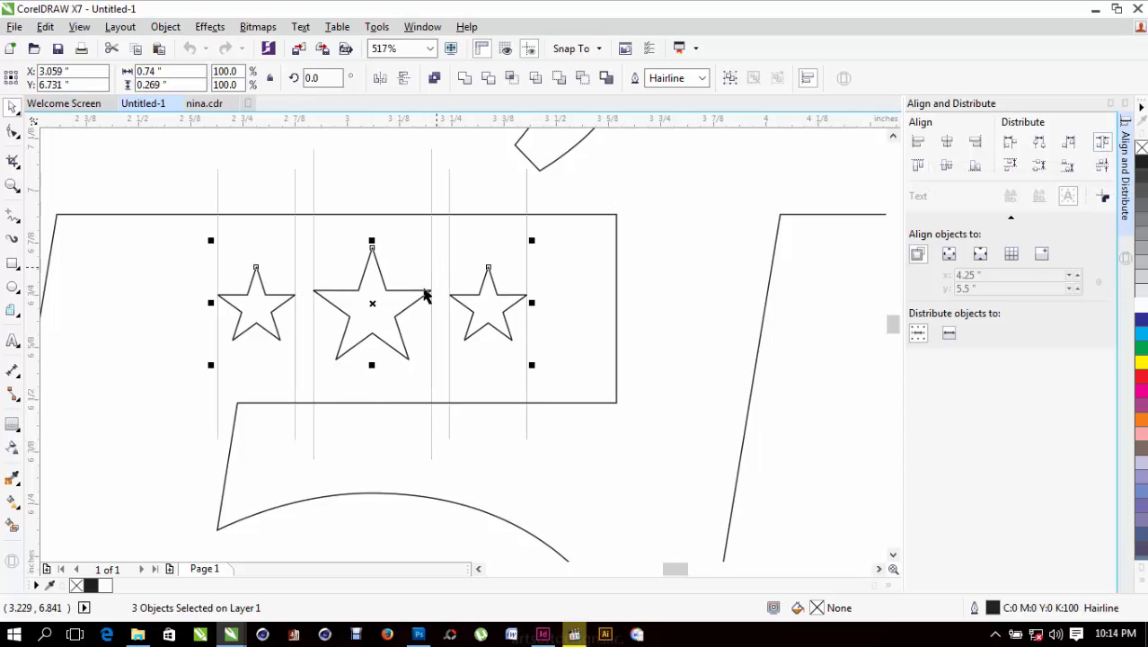
# Place five small star copies in an arc along the split lower part of the second "5".
pyautogui.press('F3')
pyautogui.press('z')
pyautogui.moveTo(419, 250); pyautogui.dragTo(613, 408)
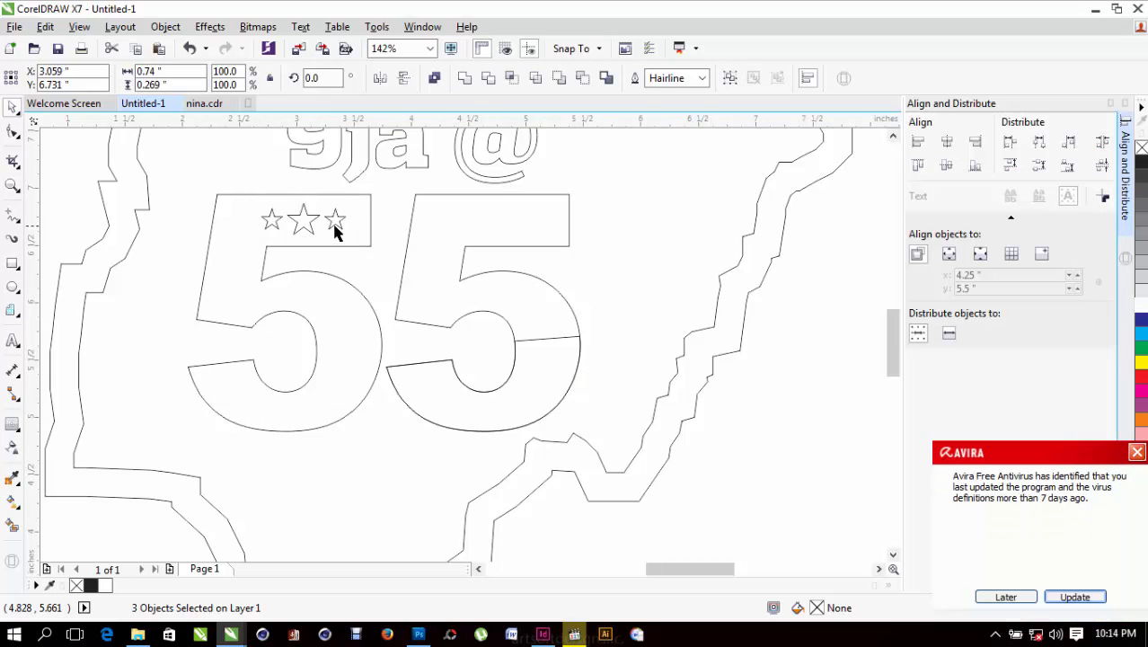
pyautogui.moveTo(334, 223); pyautogui.dragTo(423, 397)
pyautogui.press('z')
pyautogui.moveTo(352, 277); pyautogui.dragTo(589, 451)
pyautogui.press('space')
pyautogui.click(352, 408)
pyautogui.moveTo(353, 408); pyautogui.dragTo(656, 338)
pyautogui.press('space')
pyautogui.press('space')
# Compare the outlined map design with the earlier version beside the page and with the reference image.
pyautogui.scroll(-4, 503, 400)
pyautogui.scroll(-2, 426, 379)
pyautogui.press('z')
pyautogui.moveTo(346, 264); pyautogui.dragTo(775, 482)
pyautogui.press('space')
pyautogui.click(409, 411)
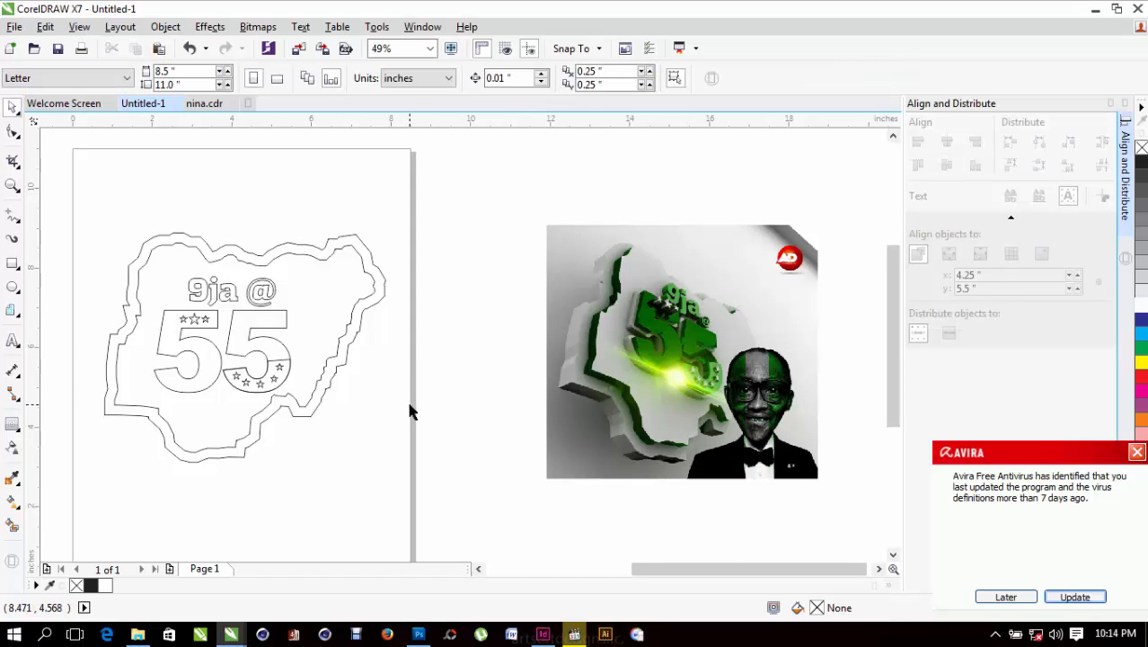
pyautogui.scroll(-2, 409, 412)
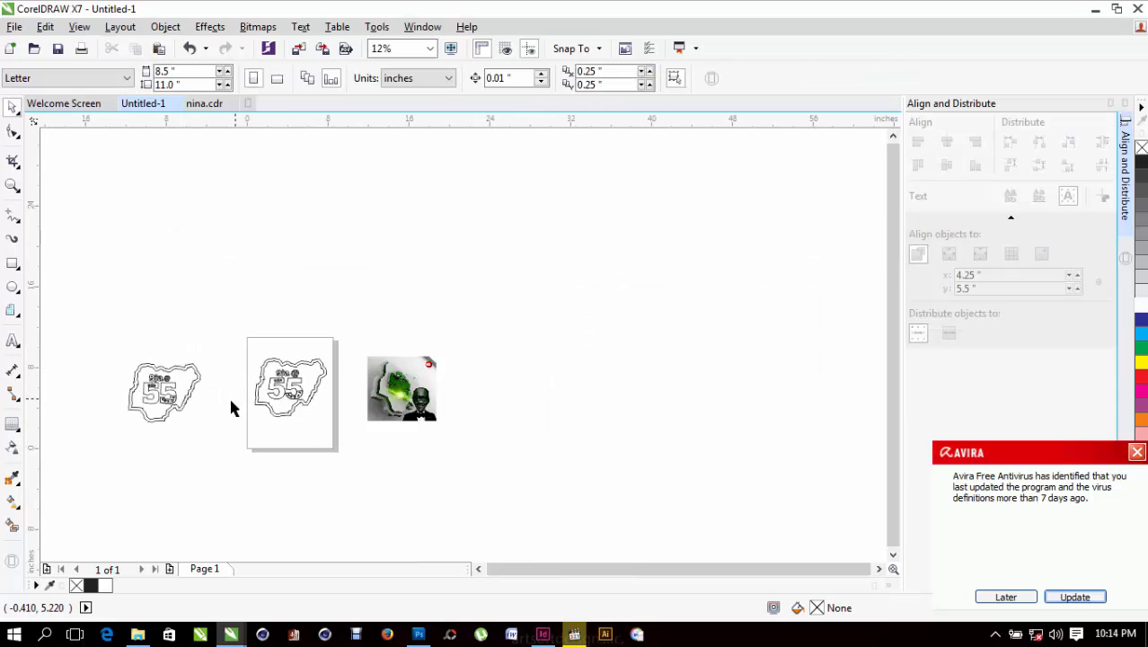
pyautogui.scroll(2, 180, 422)
pyautogui.scroll(-2, 687, 300)
pyautogui.scroll(1, 706, 298)
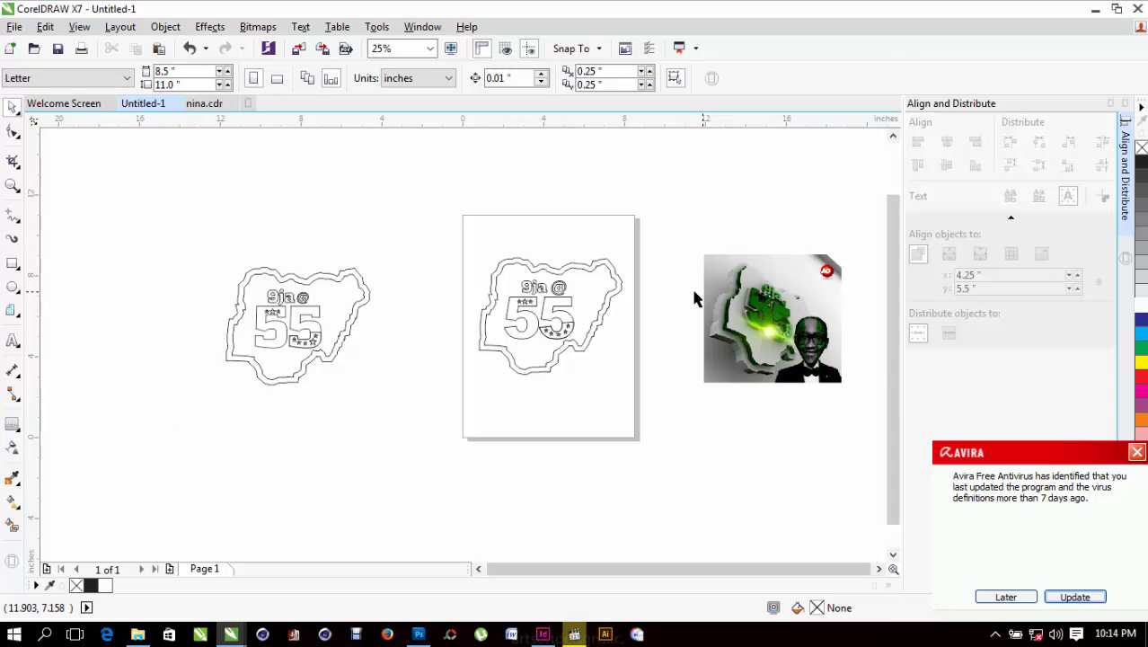
pyautogui.scroll(1, 579, 316)
pyautogui.scroll(-2, 528, 316)
pyautogui.scroll(1, 609, 300)
pyautogui.scroll(1, 462, 333)
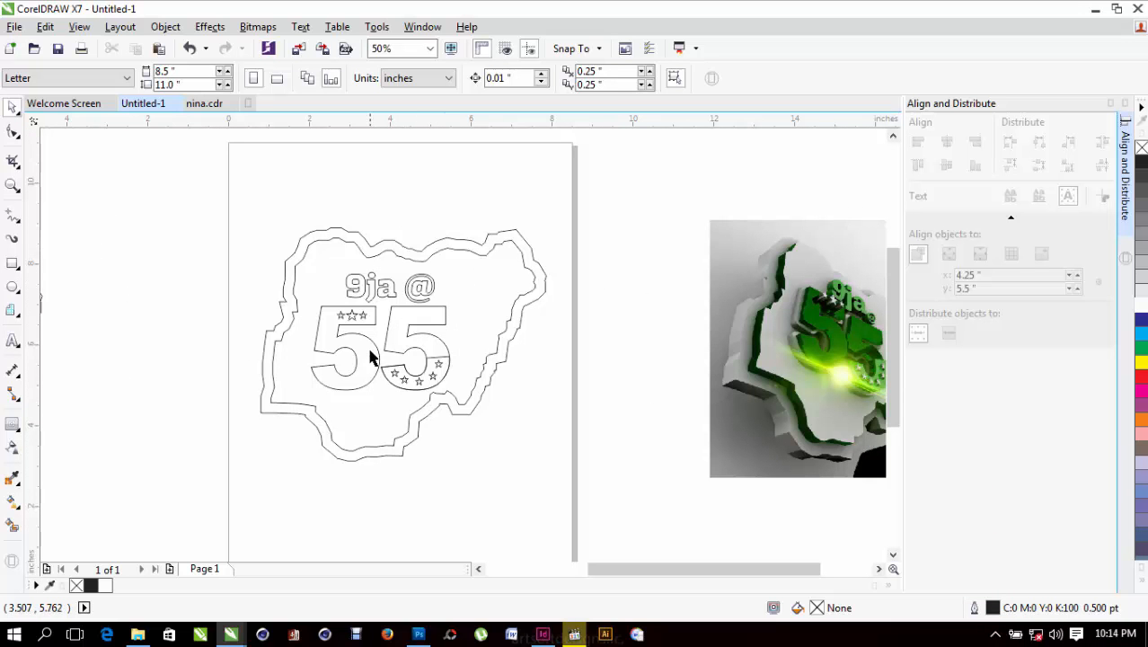
# Select the "9ja @" lettering and the map contours in turn, try moving a map contour, and undo the move.
pyautogui.moveTo(426, 290)
pyautogui.mouseDown()
pyautogui.moveTo(371, 292)
pyautogui.moveTo(424, 301)
pyautogui.moveTo(387, 303)
pyautogui.moveTo(426, 290)
pyautogui.mouseUp()
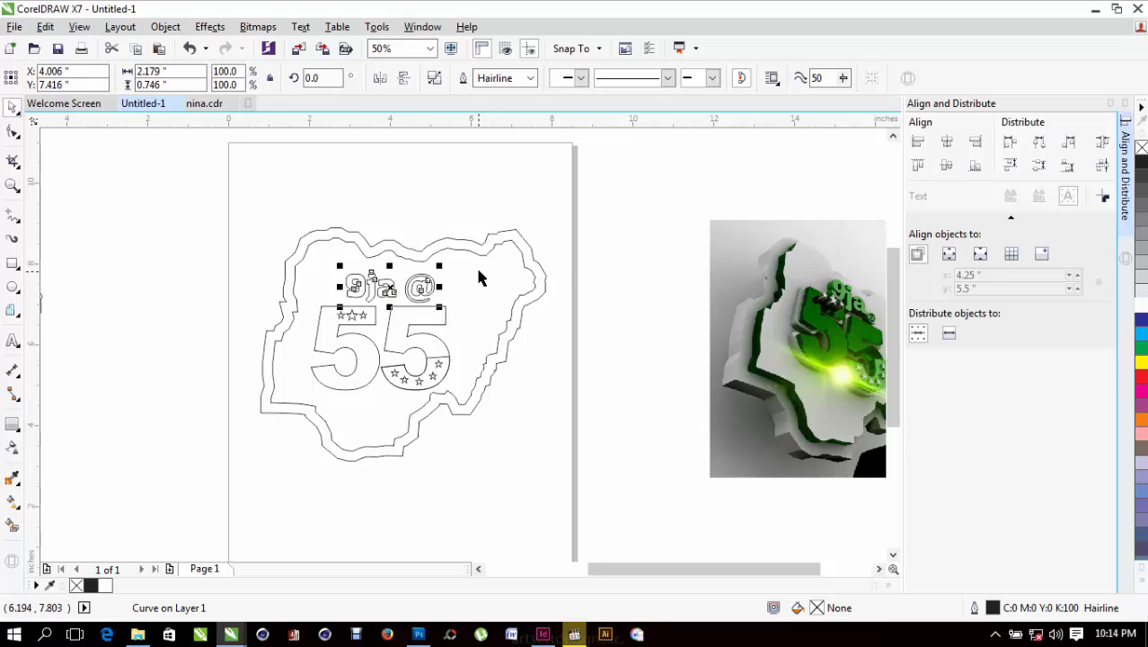
pyautogui.click(477, 260)
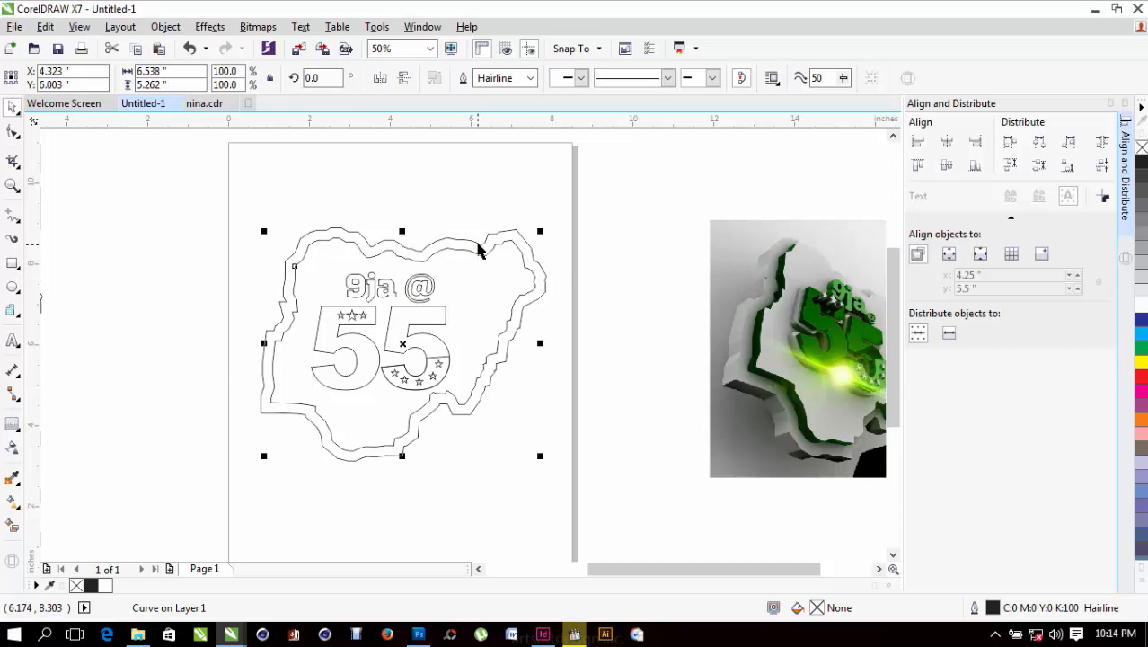
pyautogui.moveTo(477, 244); pyautogui.dragTo(432, 237)
pyautogui.hotkey('ctrl', 'z')
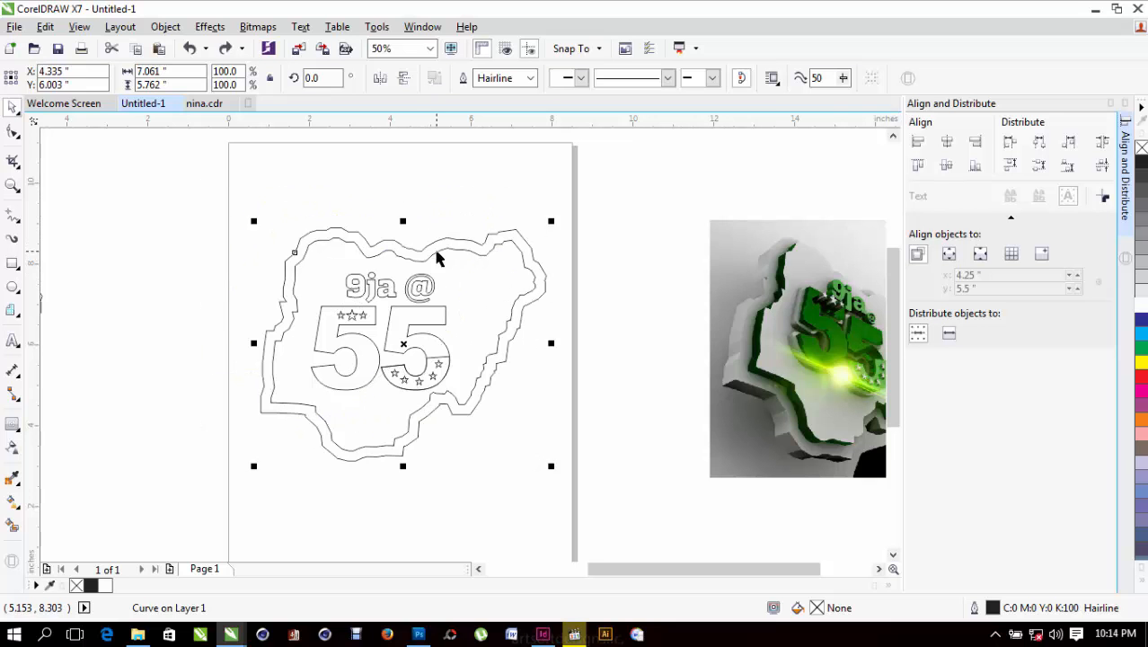
# Switch to File Explorer and create a folder named "nigeria" on the Desktop.
pyautogui.click(138, 635)
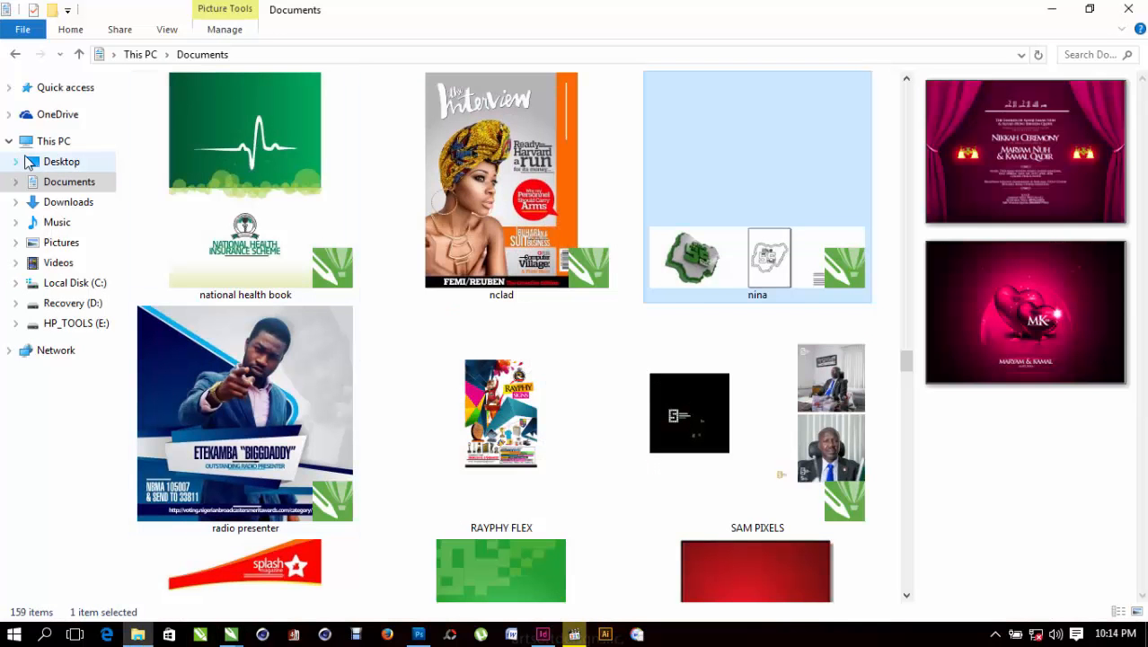
pyautogui.click(46, 168)
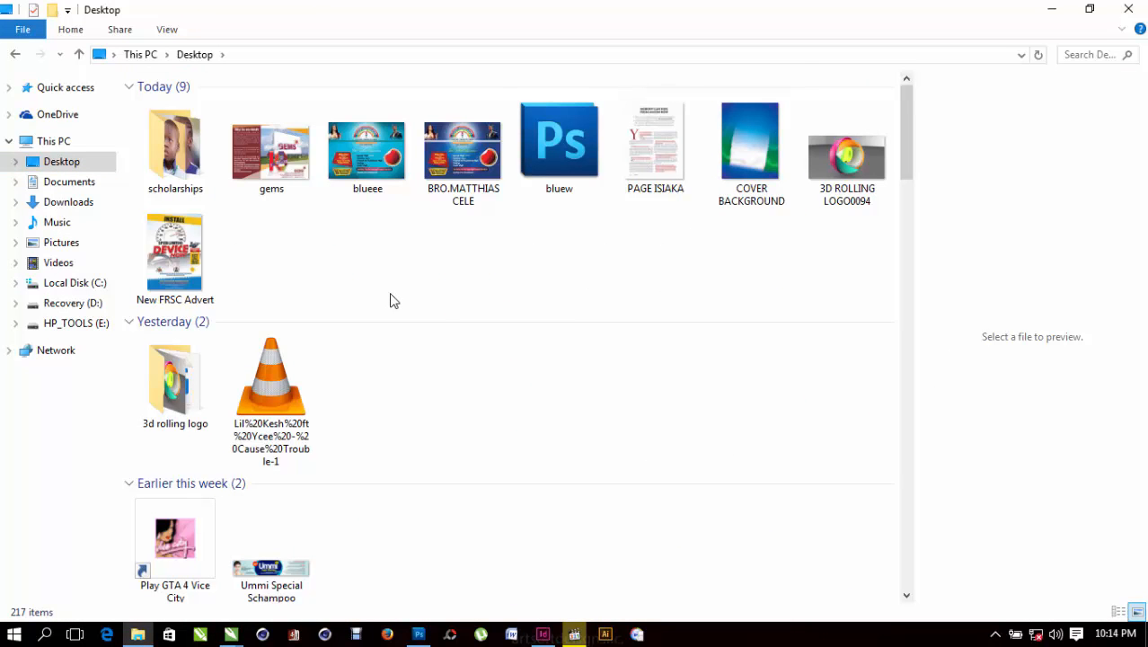
pyautogui.rightClick(392, 296)
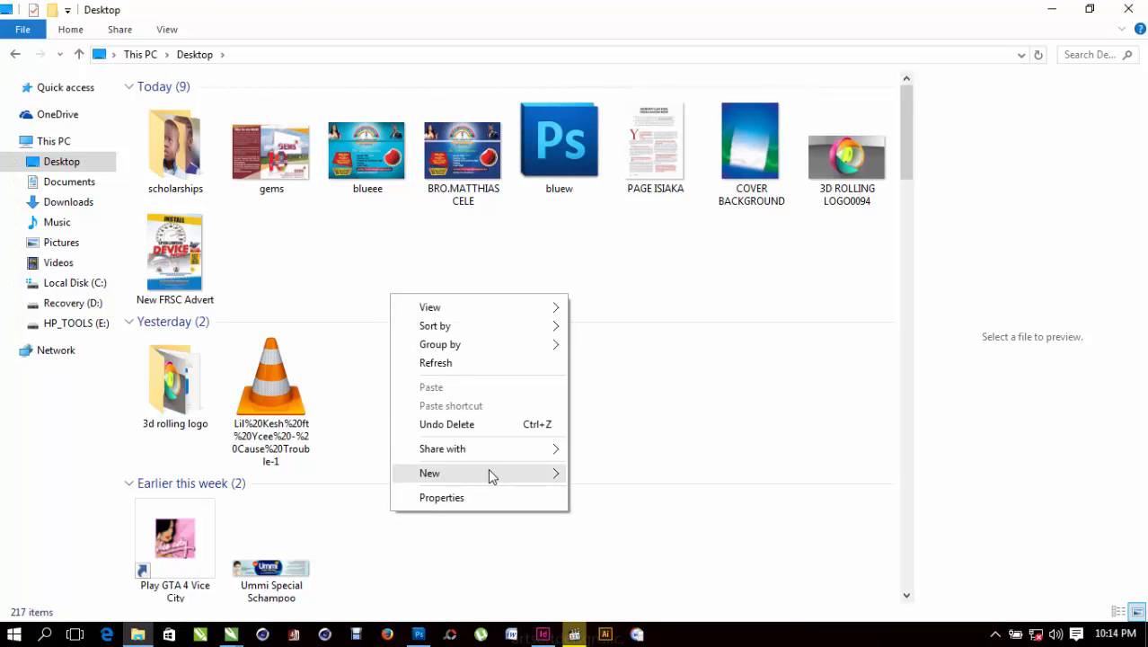
pyautogui.moveTo(492, 475)
pyautogui.click(635, 262)
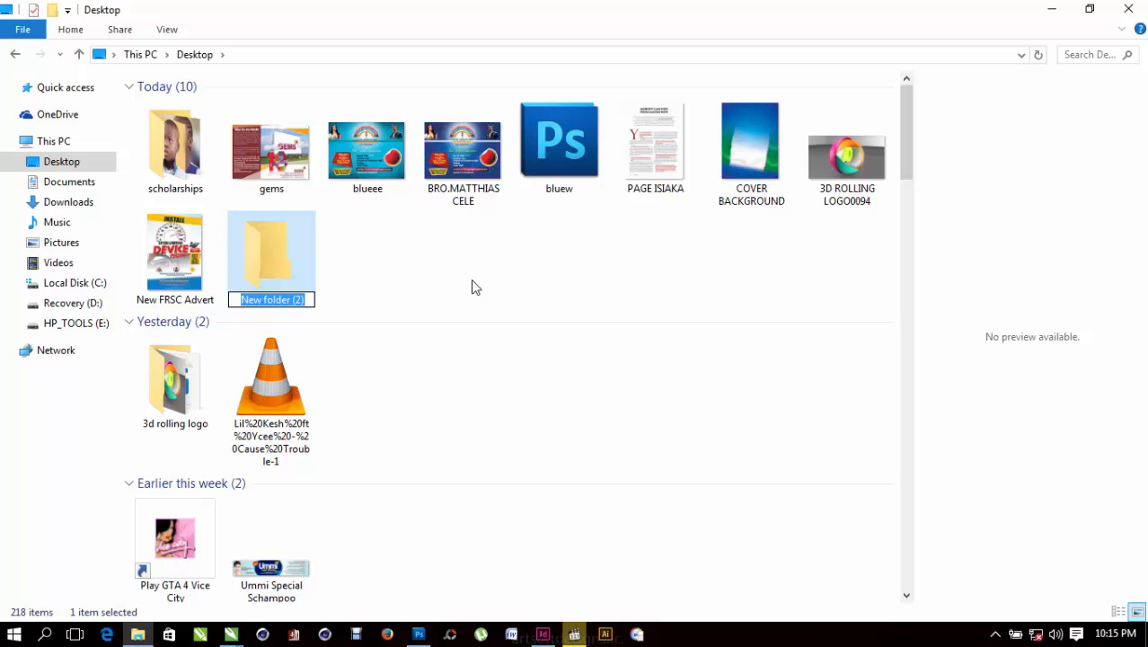
pyautogui.write('nigeria')
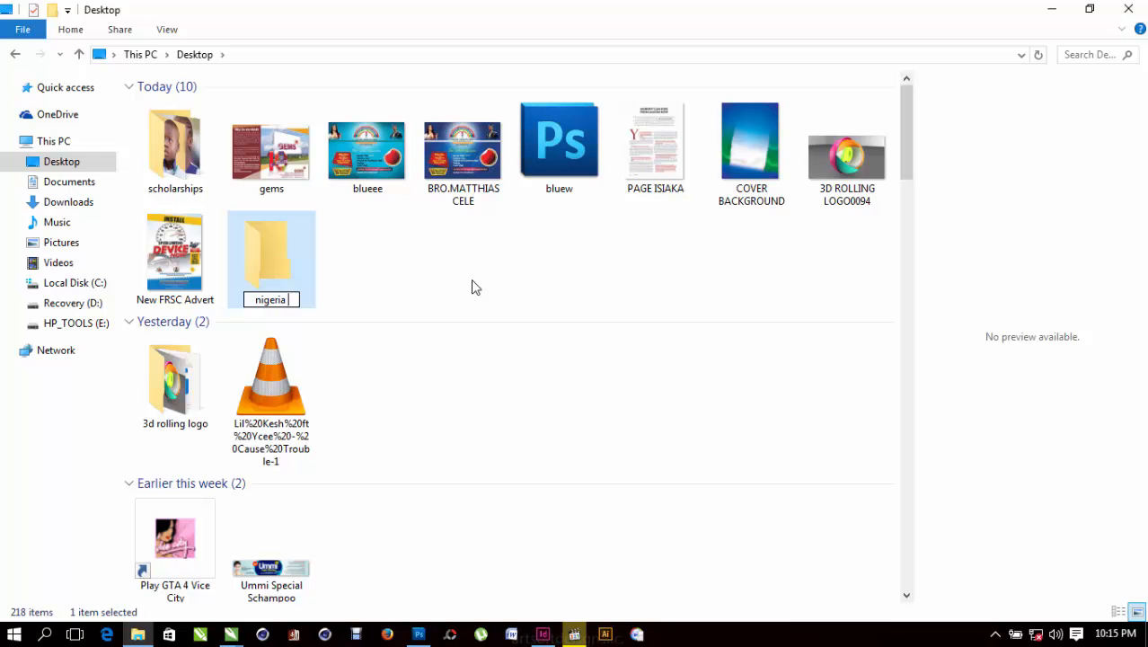
pyautogui.press('Return')
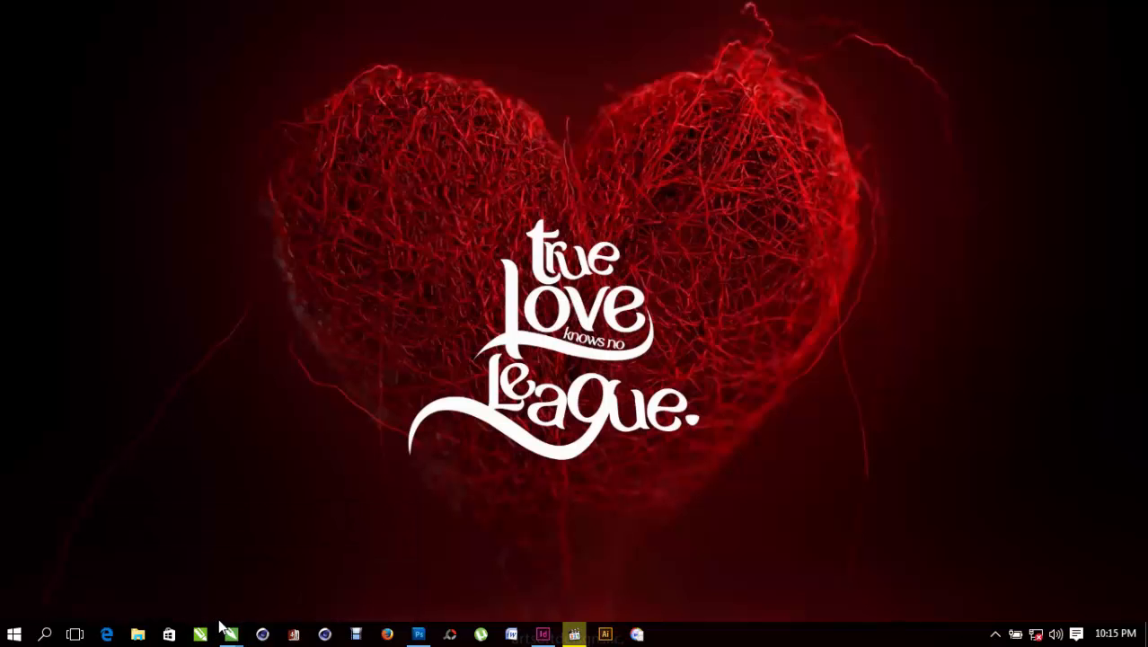
# Switch back to CorelDRAW, try moving the outer map contour aside, and undo the move.
pyautogui.moveTo(231, 634)
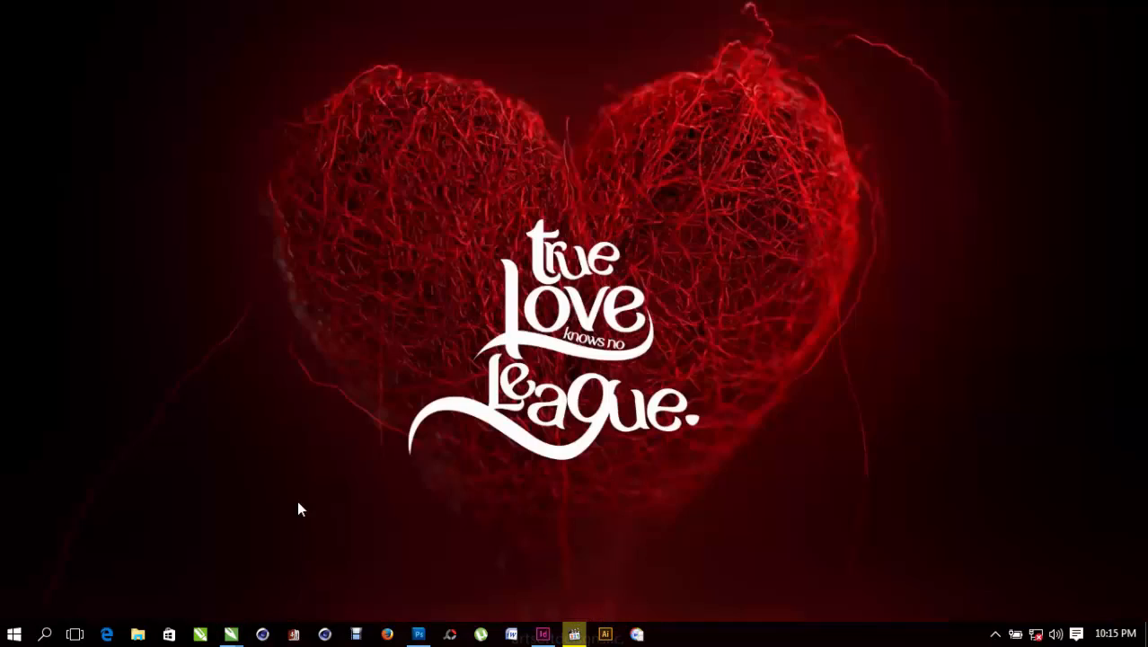
pyautogui.click(231, 634)
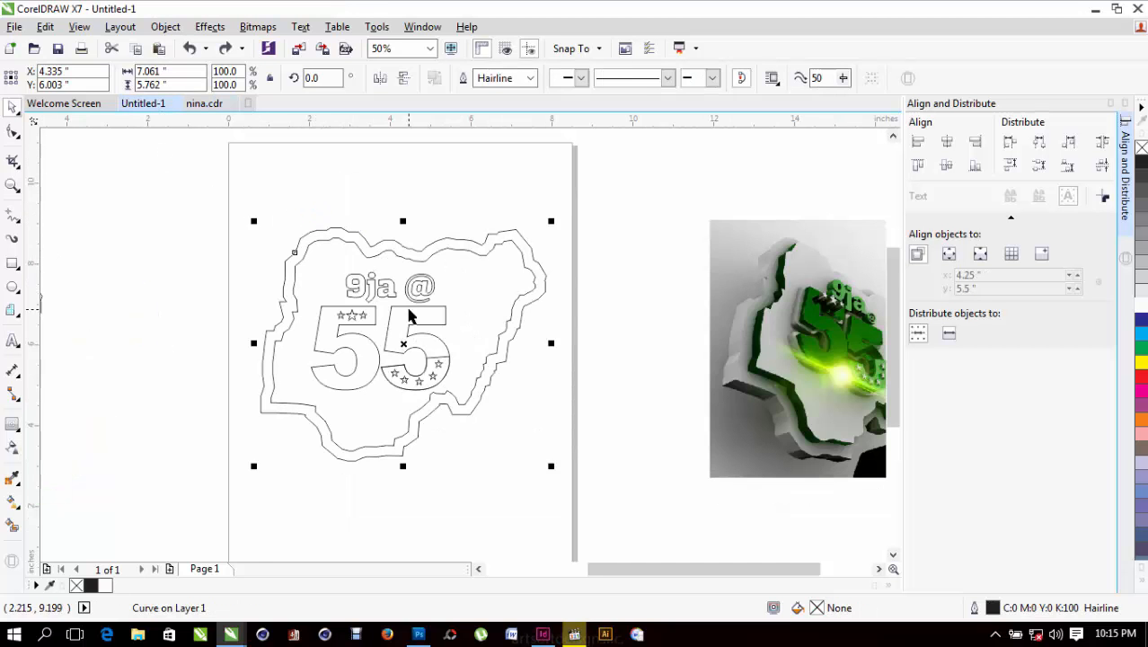
pyautogui.click(397, 235)
pyautogui.click(414, 252)
pyautogui.moveTo(511, 231); pyautogui.dragTo(371, 205)
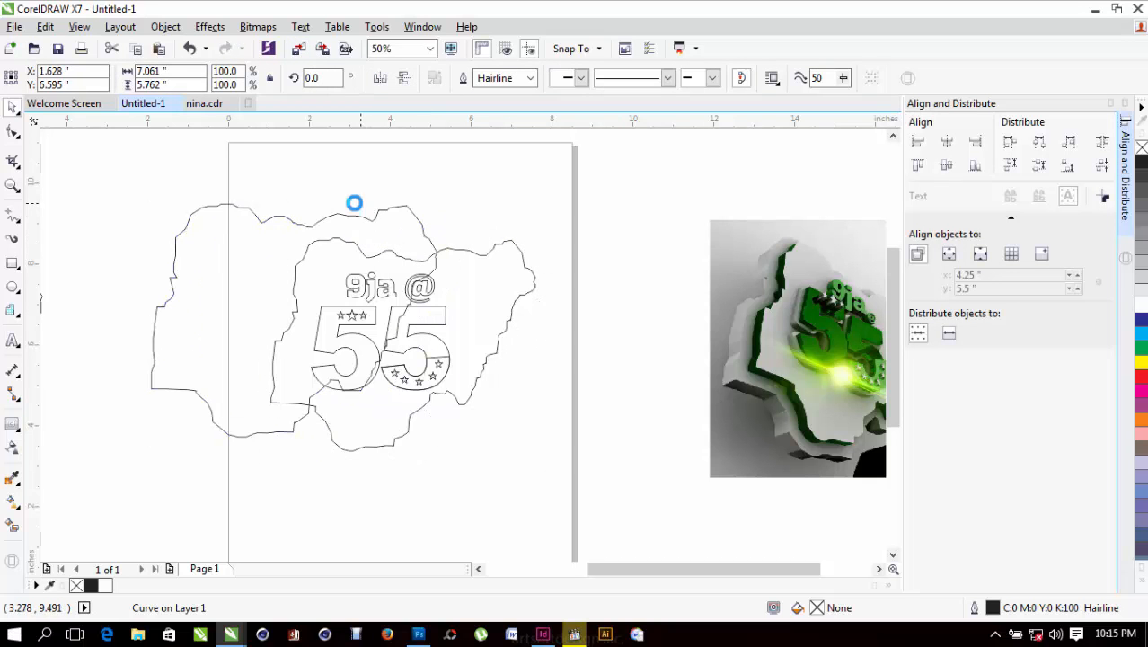
pyautogui.hotkey('ctrl', 'z')
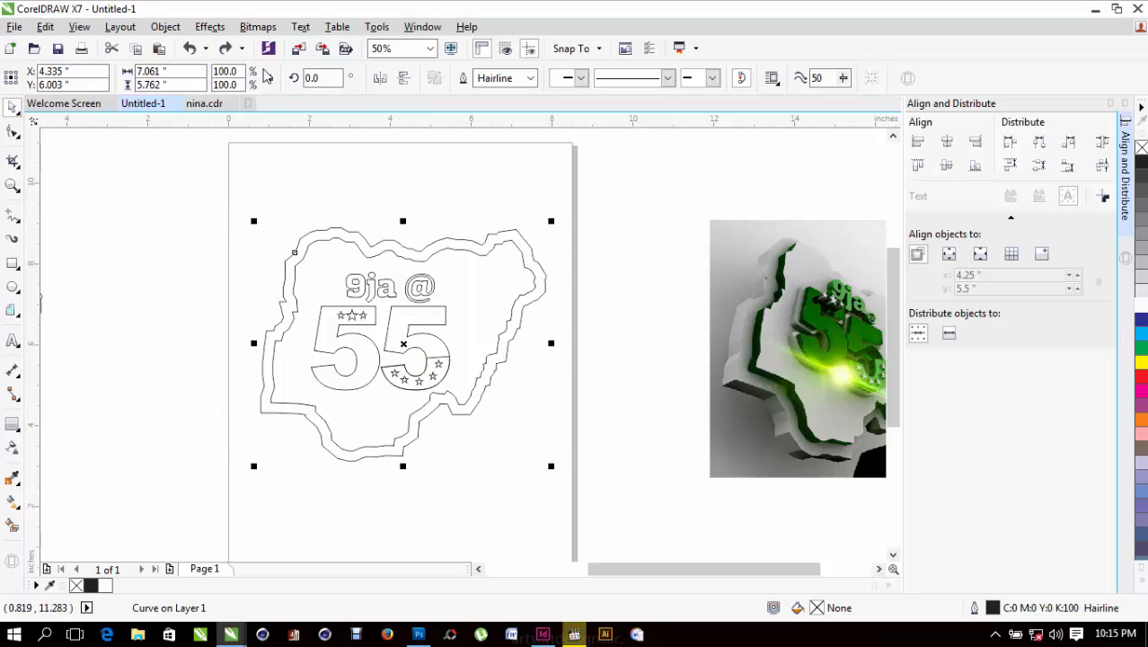
# Export the selected outer map contour to the Desktop "nigeria" folder as "OUTSIDE MAP" in AI - Adobe Illustrator format.
pyautogui.click(323, 49)
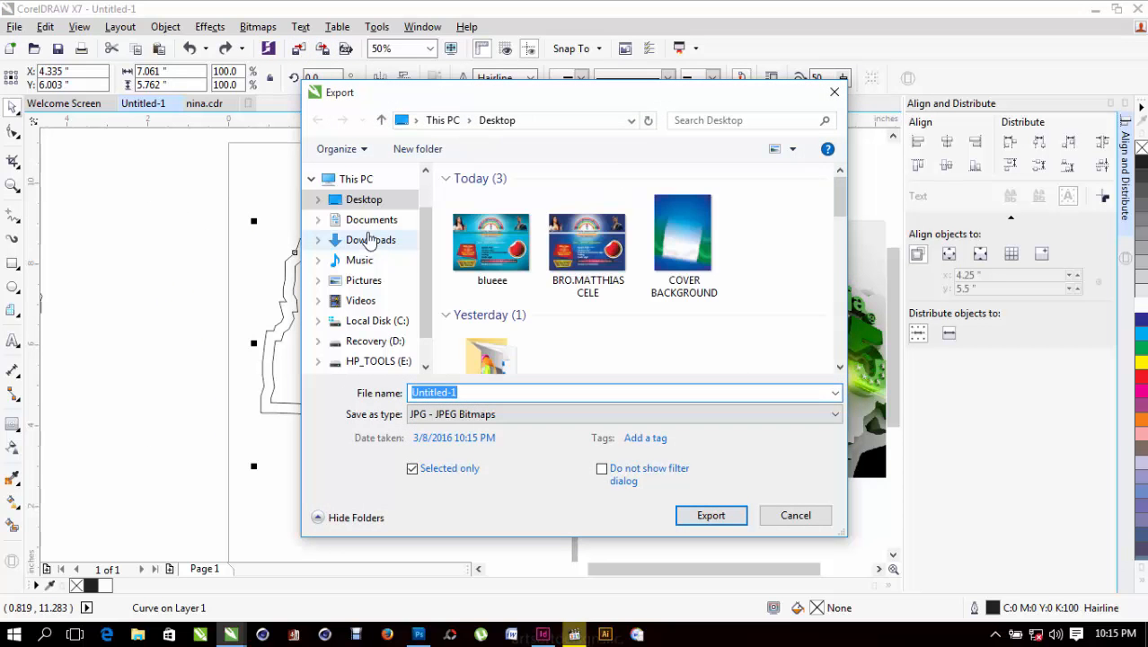
pyautogui.click(367, 203)
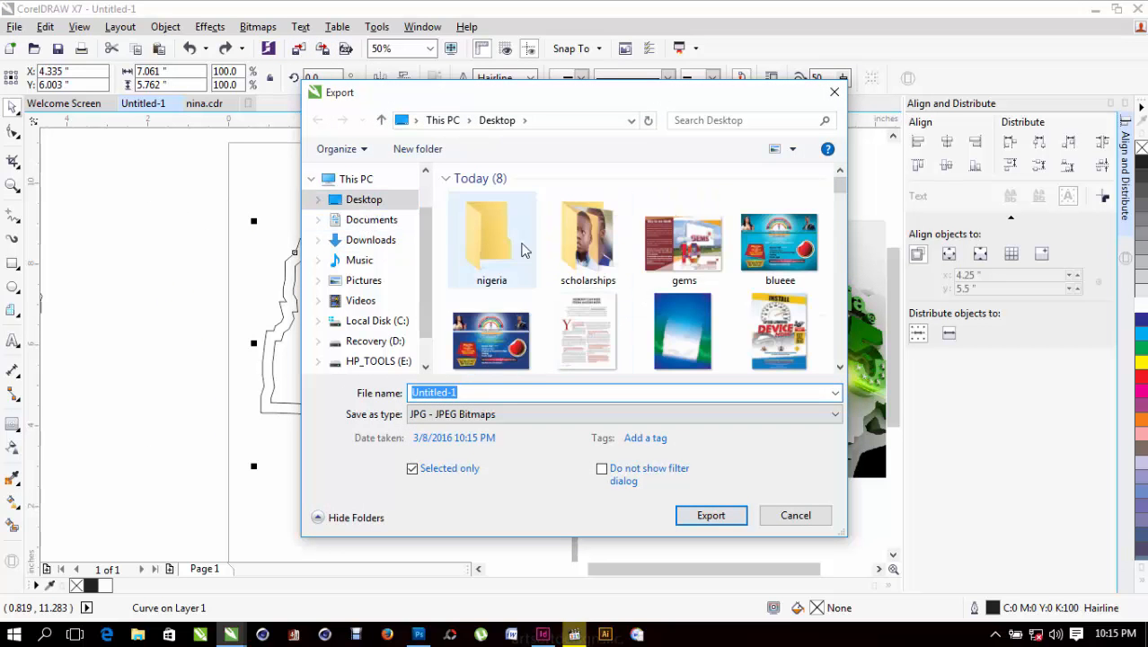
pyautogui.doubleClick(501, 236)
pyautogui.click(503, 391)
pyautogui.doubleClick(505, 392)
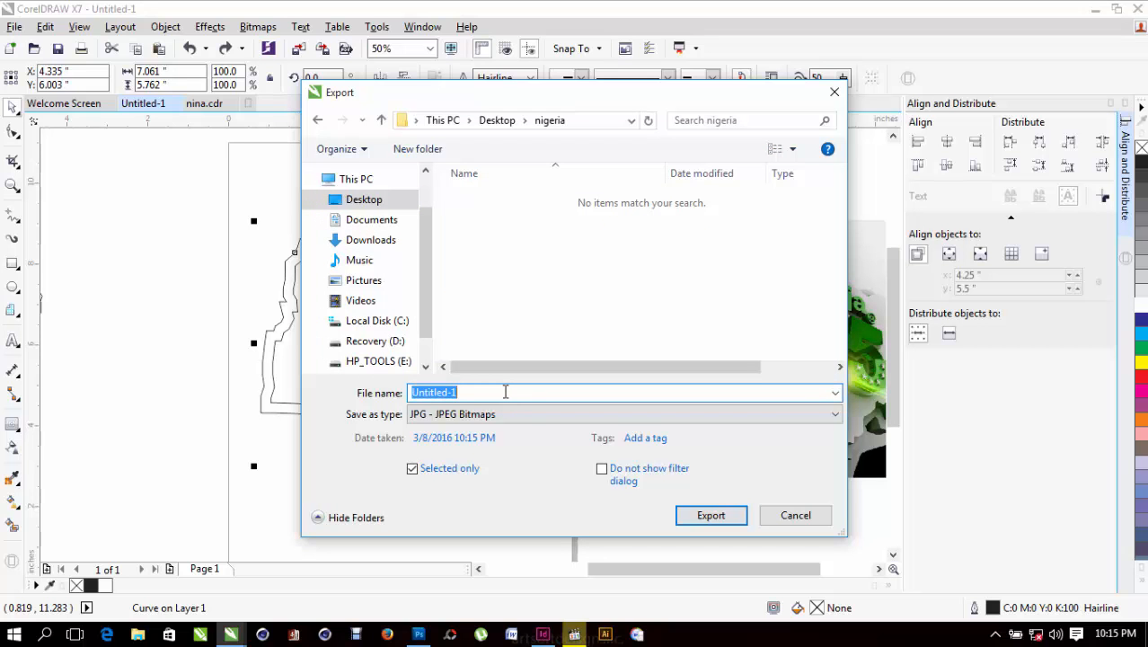
pyautogui.write('OUTSIDE MAP')
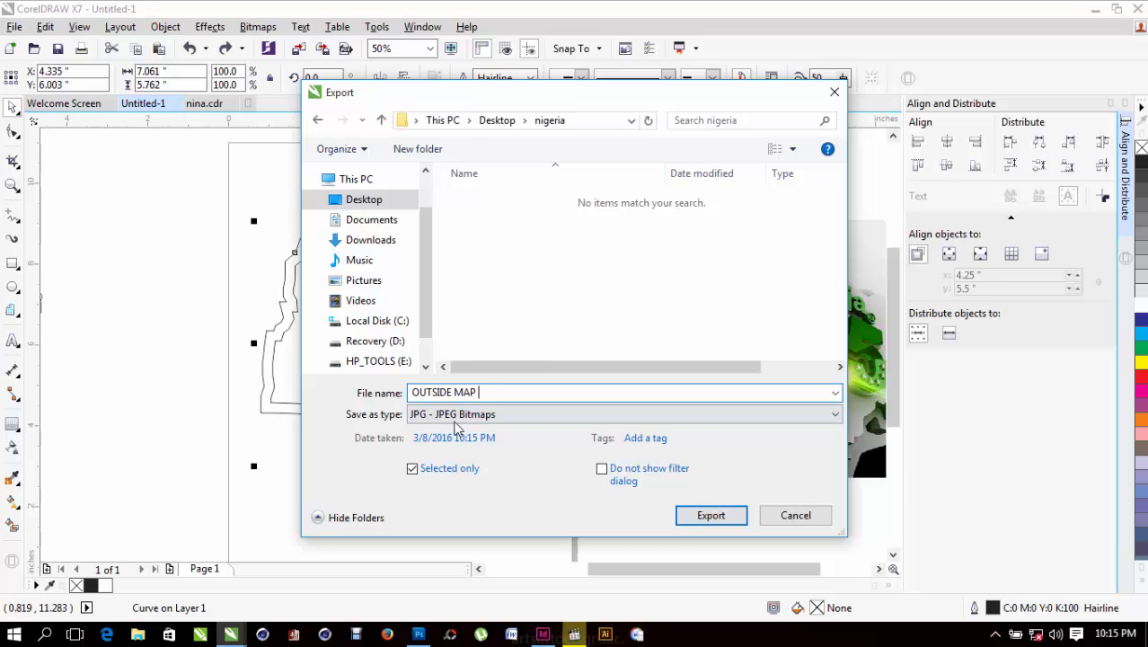
pyautogui.click(462, 415)
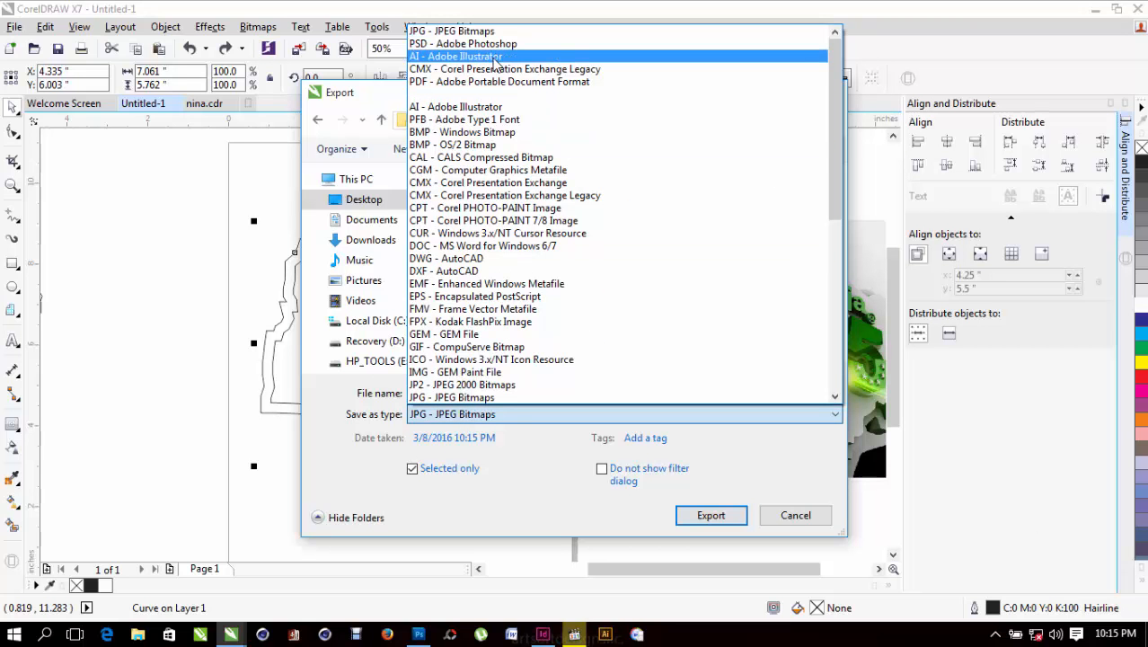
pyautogui.click(494, 57)
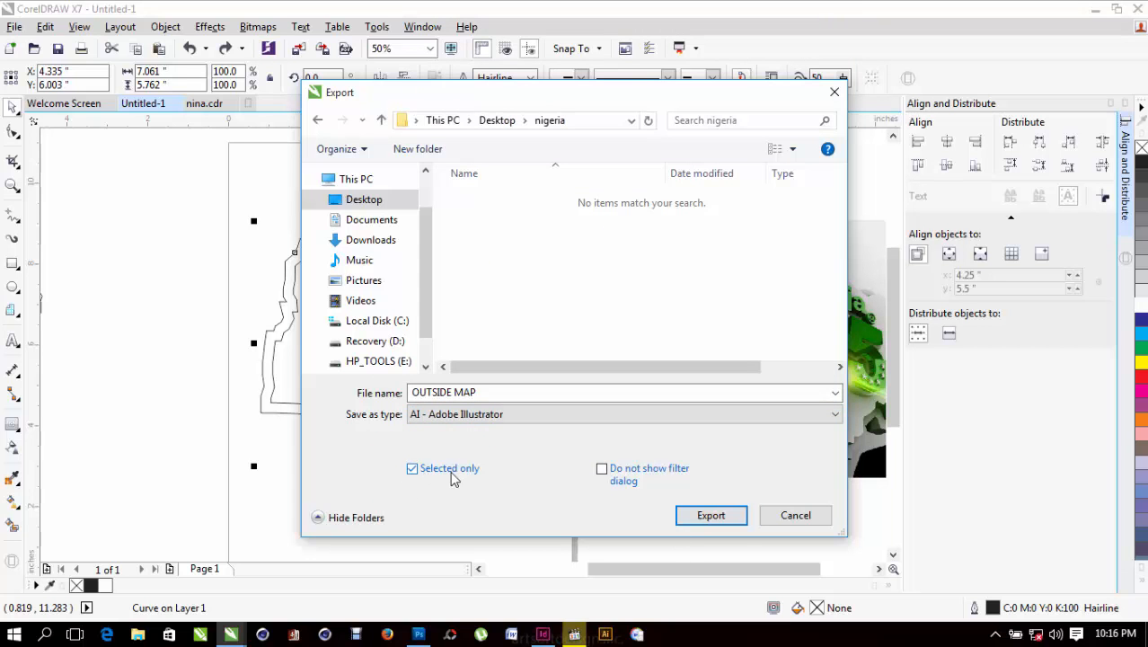
pyautogui.click(710, 514)
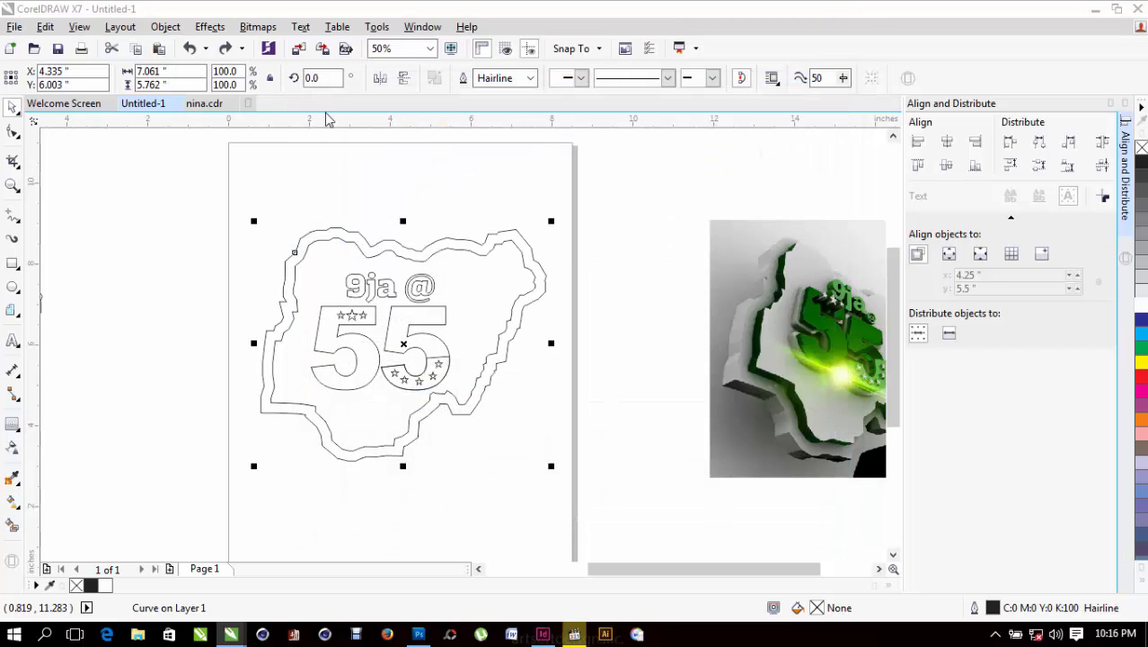
# Set the export compatibility to Adobe Illustrator 8.0 and complete the export of the outer contour.
pyautogui.click(495, 181)
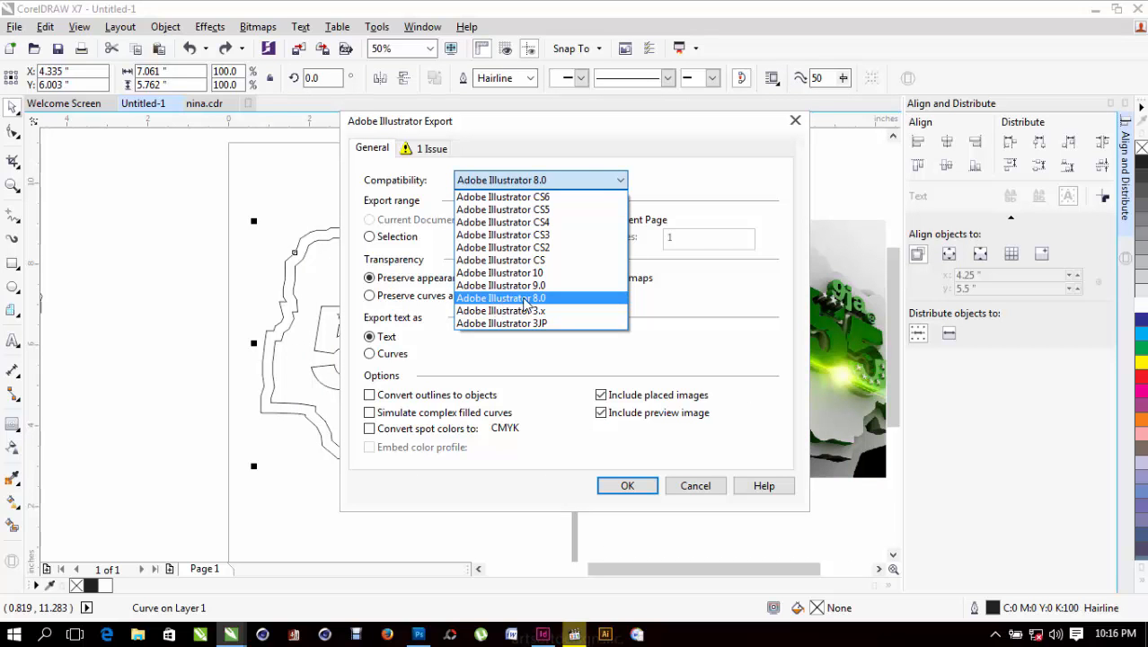
pyautogui.click(527, 299)
pyautogui.click(630, 486)
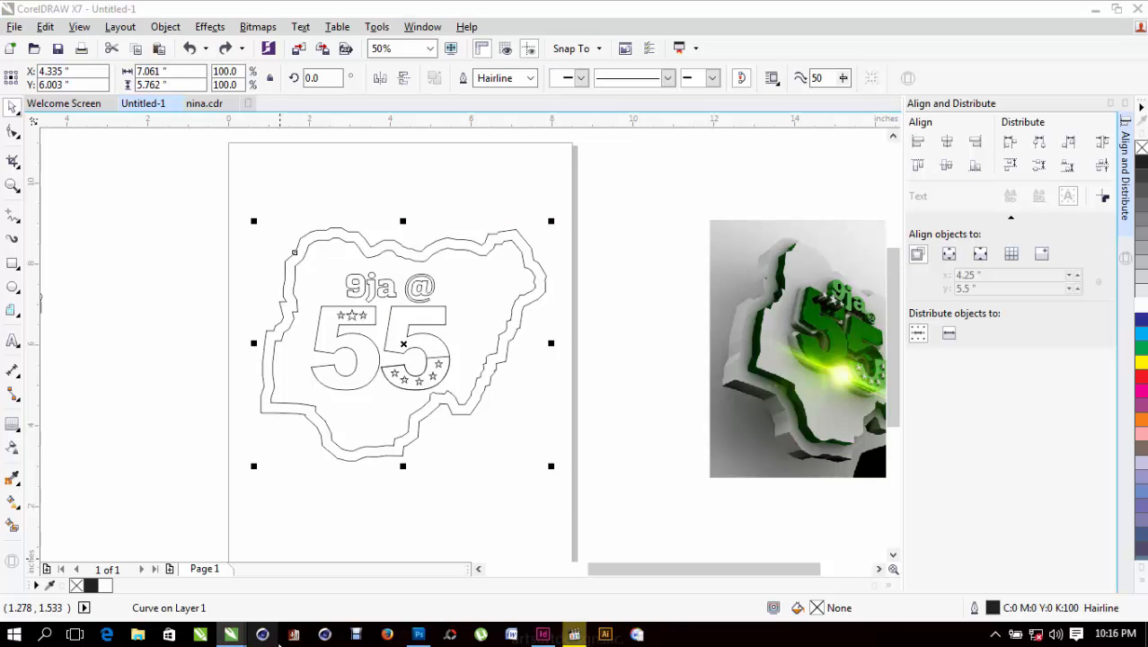
# Export only the inner map contour to the "nigeria" folder as the Adobe Illustrator file "INSIDE MAP".
pyautogui.click(373, 463)
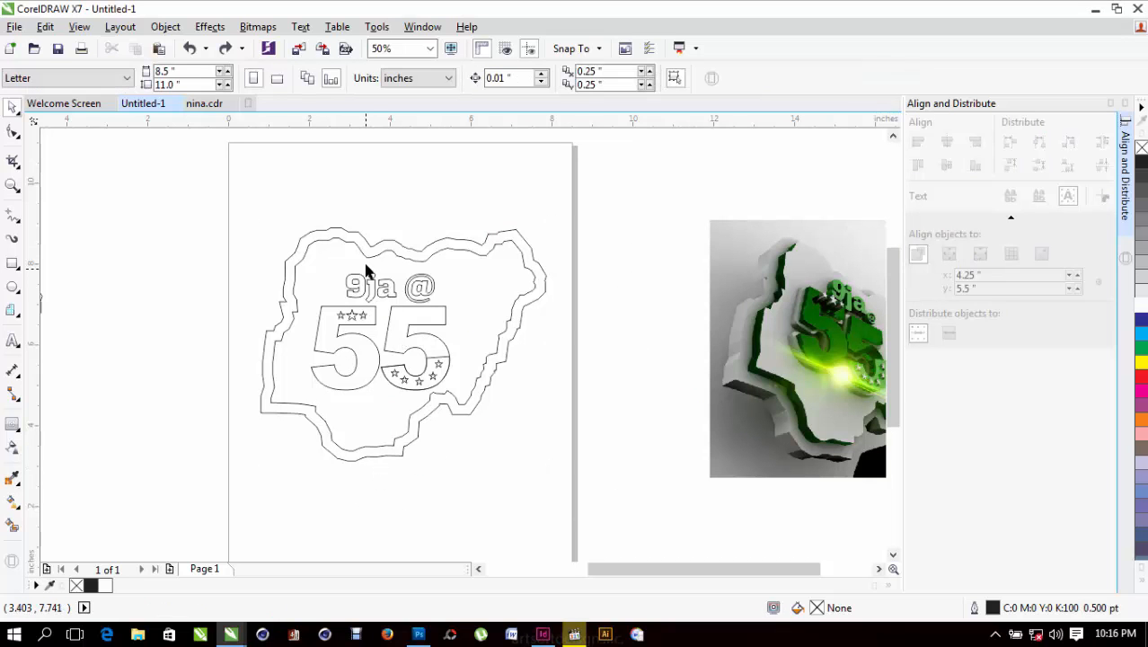
pyautogui.click(382, 263)
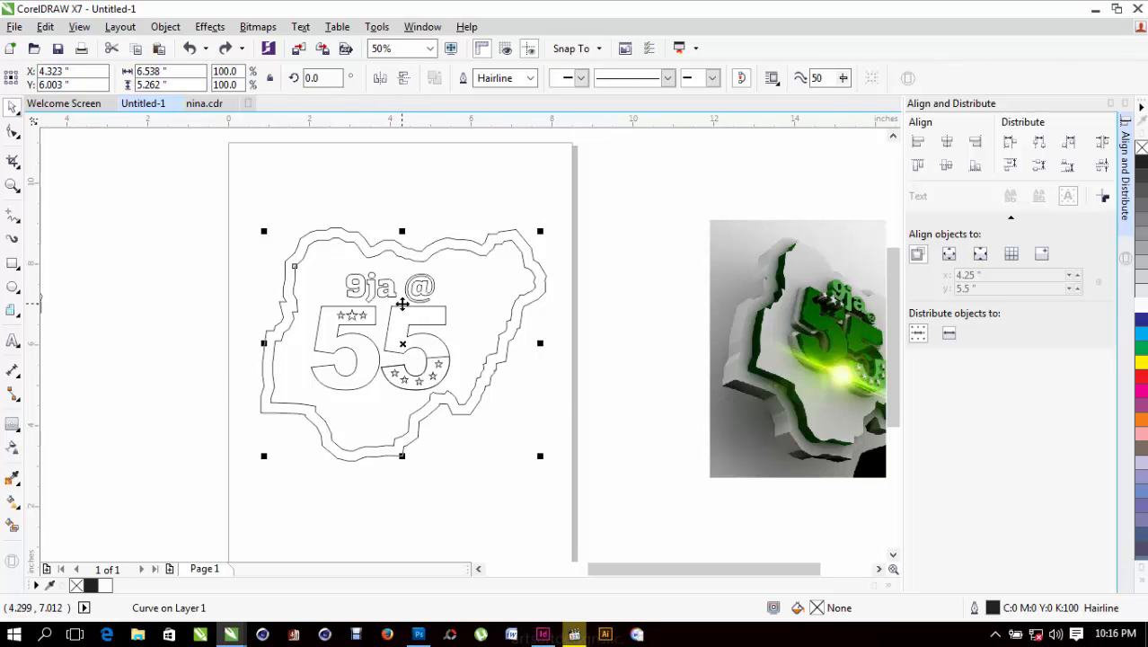
pyautogui.hotkey('ctrl', 'e')
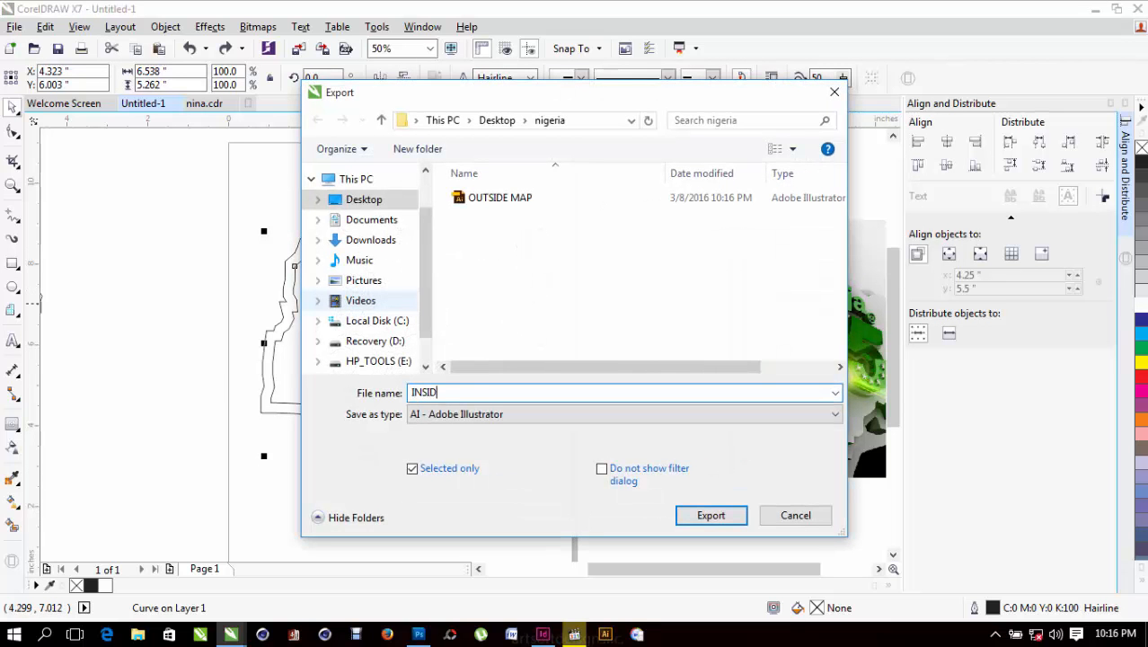
pyautogui.press('Return')
pyautogui.press('Return')
# Export the "9ja @" lettering to the "nigeria" folder as the Adobe Illustrator file "9JA TEX".
pyautogui.click(418, 282)
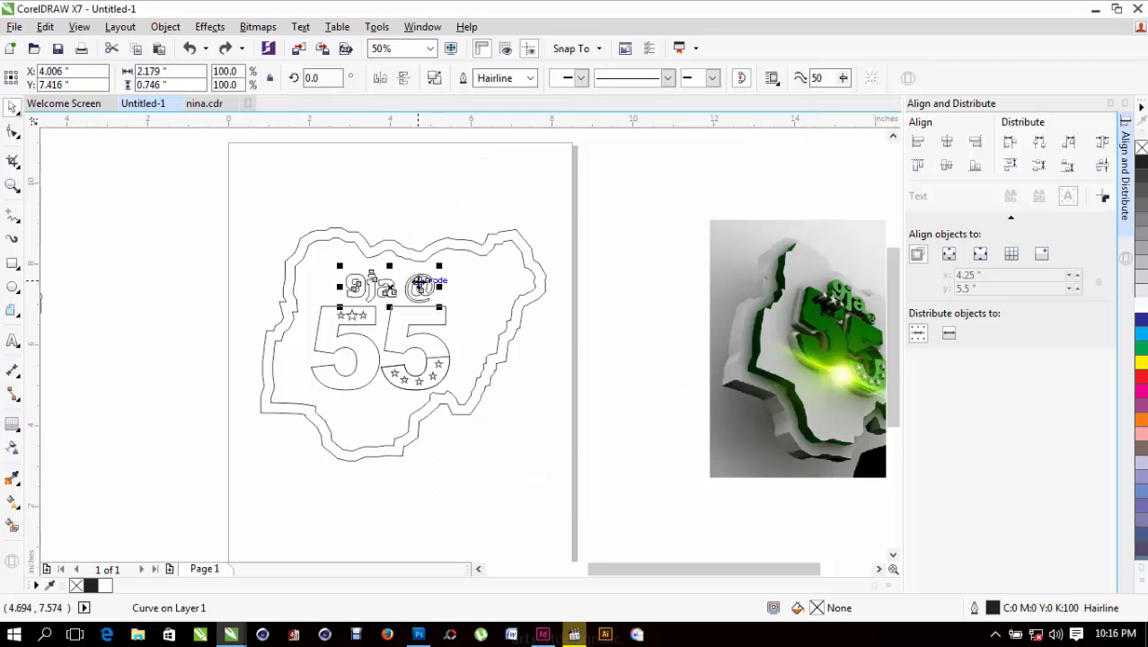
pyautogui.hotkey('ctrl', 'e')
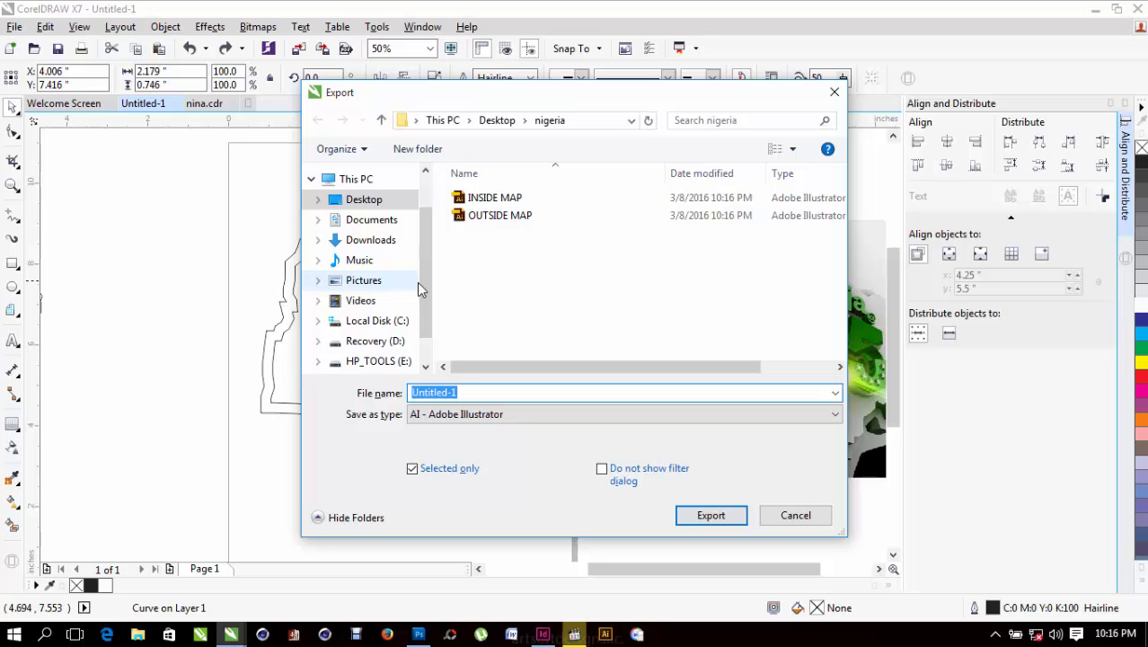
pyautogui.write('9JA G')
pyautogui.press('Return')
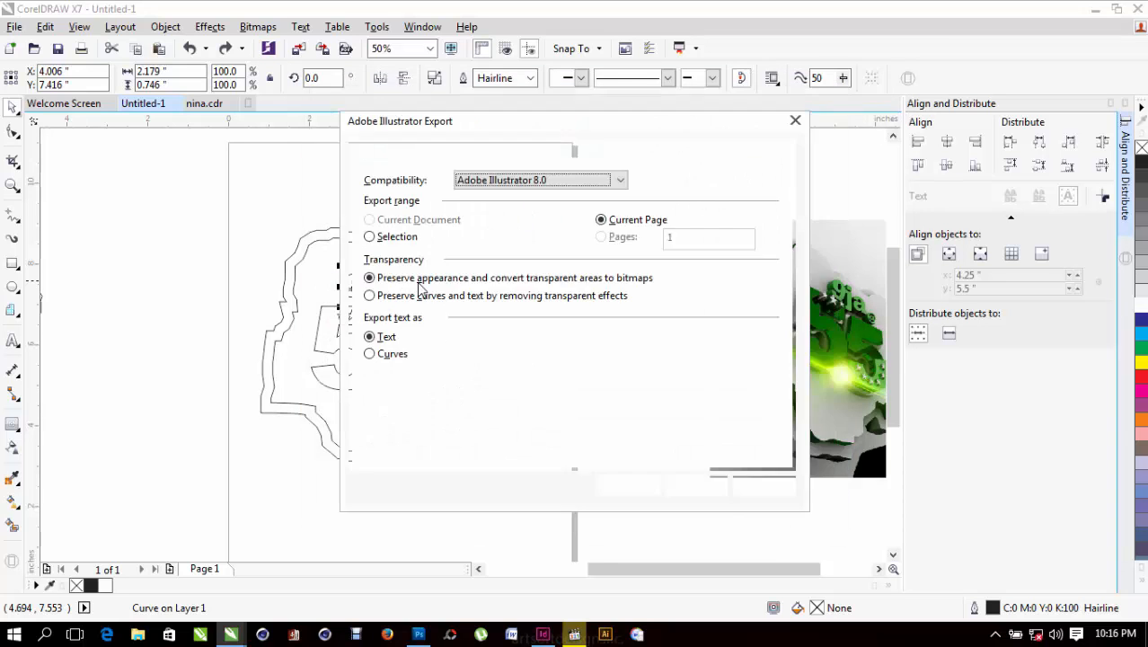
pyautogui.press('Return')
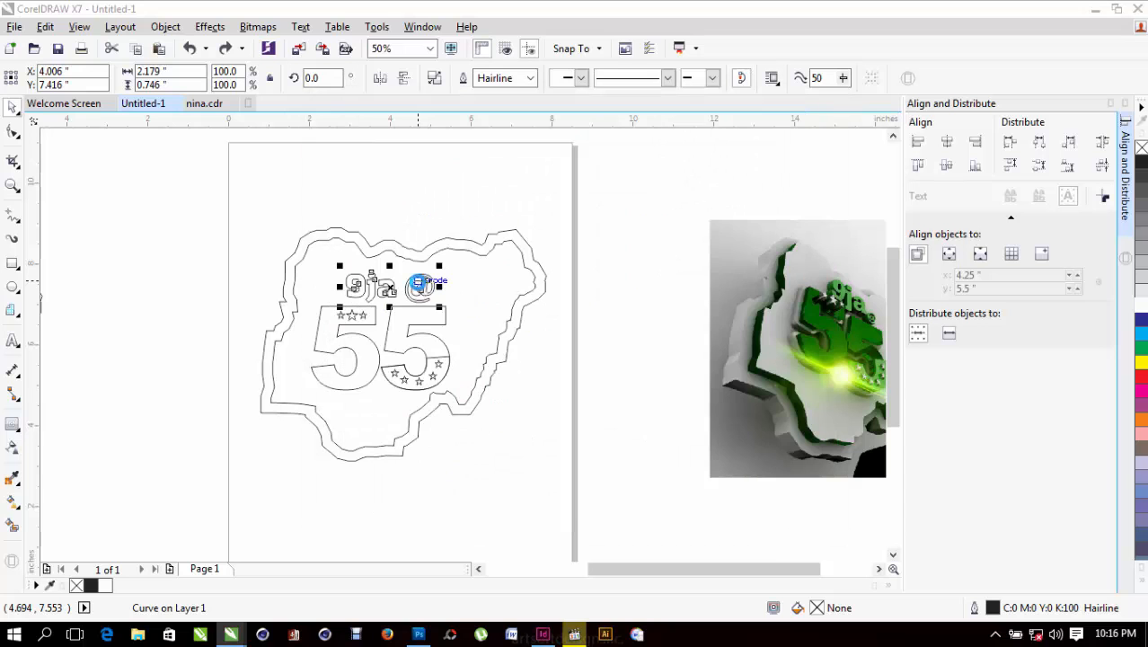
# Select both large "5" digits, undo a trial move, and join them into one curve.
pyautogui.click(359, 338)
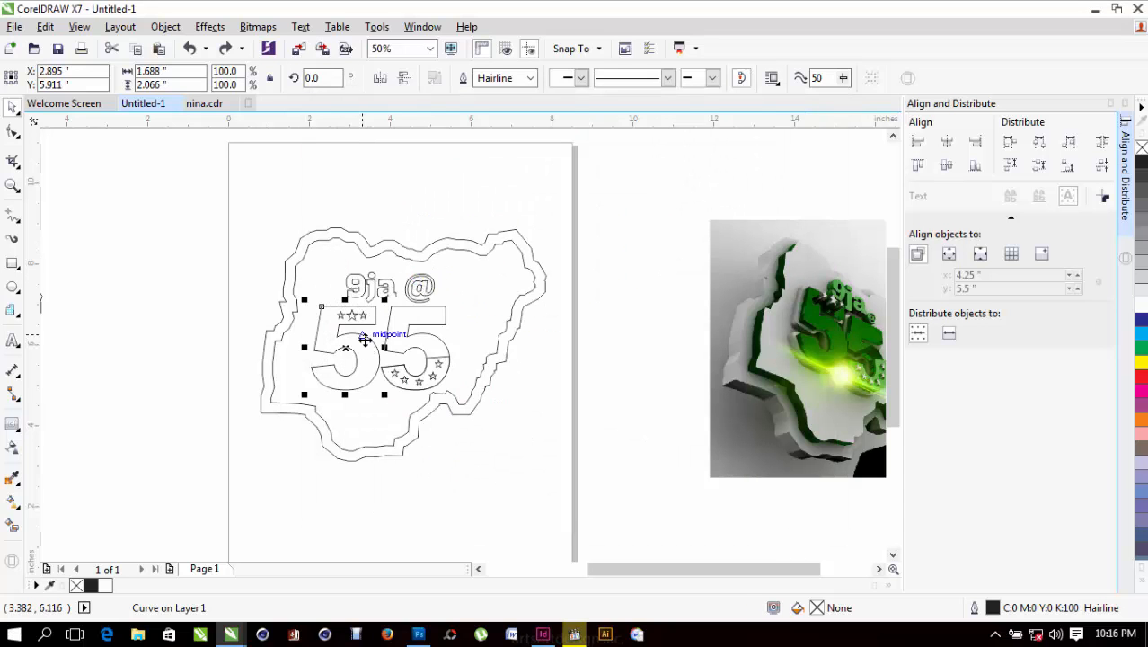
pyautogui.keyDown('shift'); pyautogui.click(441, 324); pyautogui.keyUp('shift')
pyautogui.moveTo(443, 323); pyautogui.dragTo(285, 278)
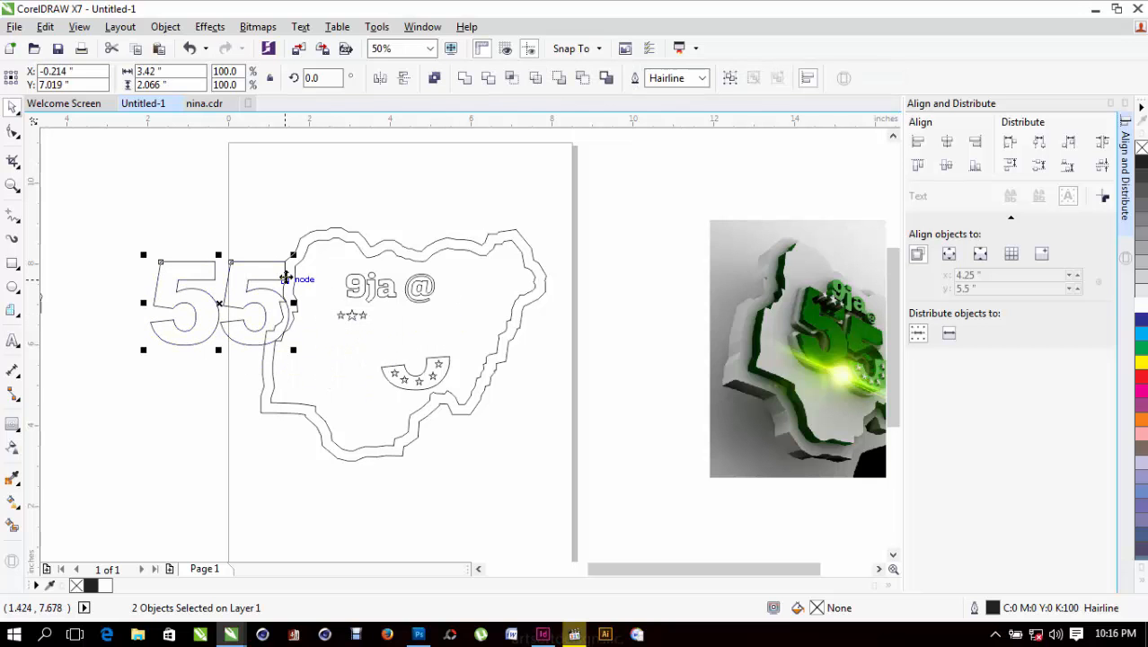
pyautogui.hotkey('ctrl', 'z')
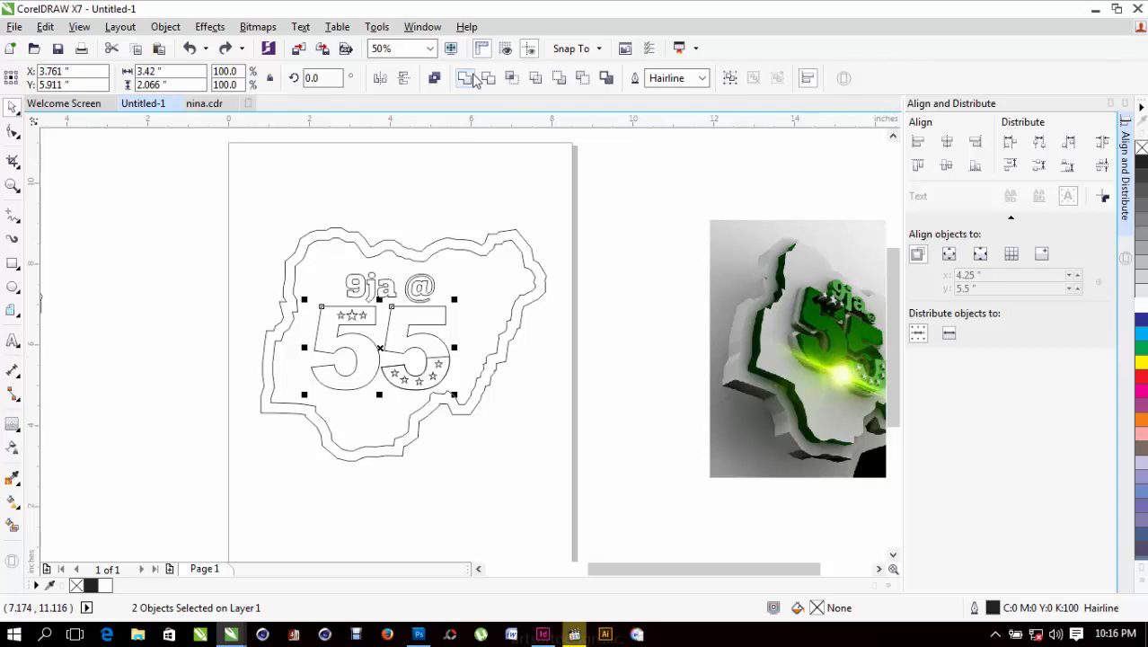
pyautogui.click(523, 395)
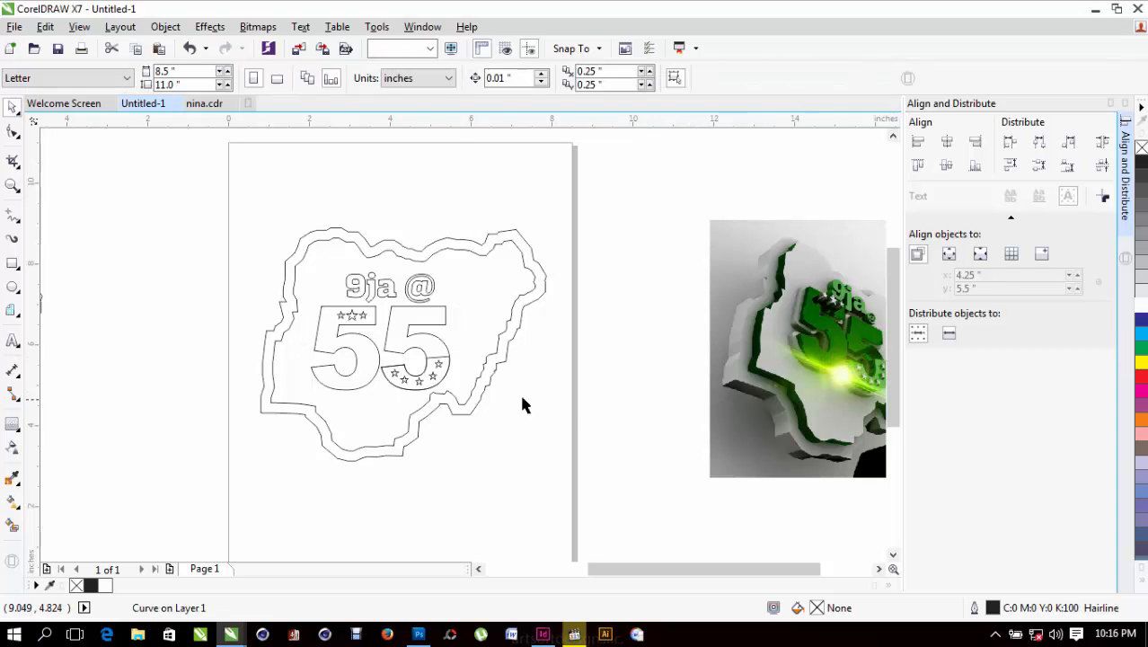
# Export the joined "5" digits to the "nigeria" folder as the Adobe Illustrator file "55".
pyautogui.click(418, 327)
pyautogui.hotkey('ctrl', 'e')
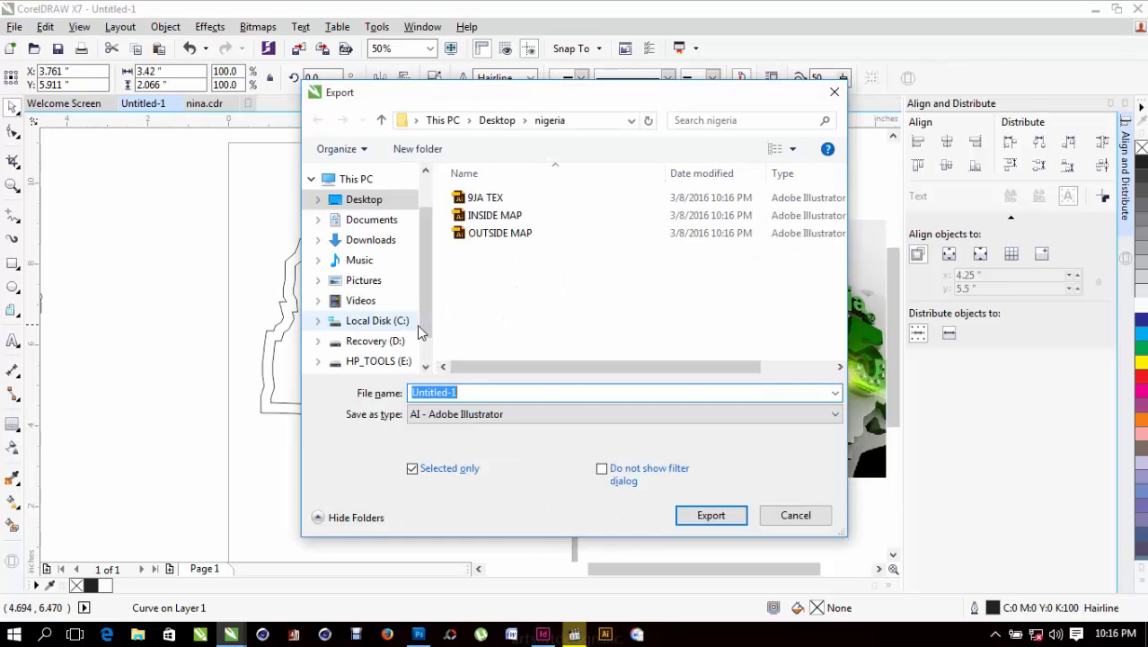
pyautogui.write('55')
pyautogui.press('Return')
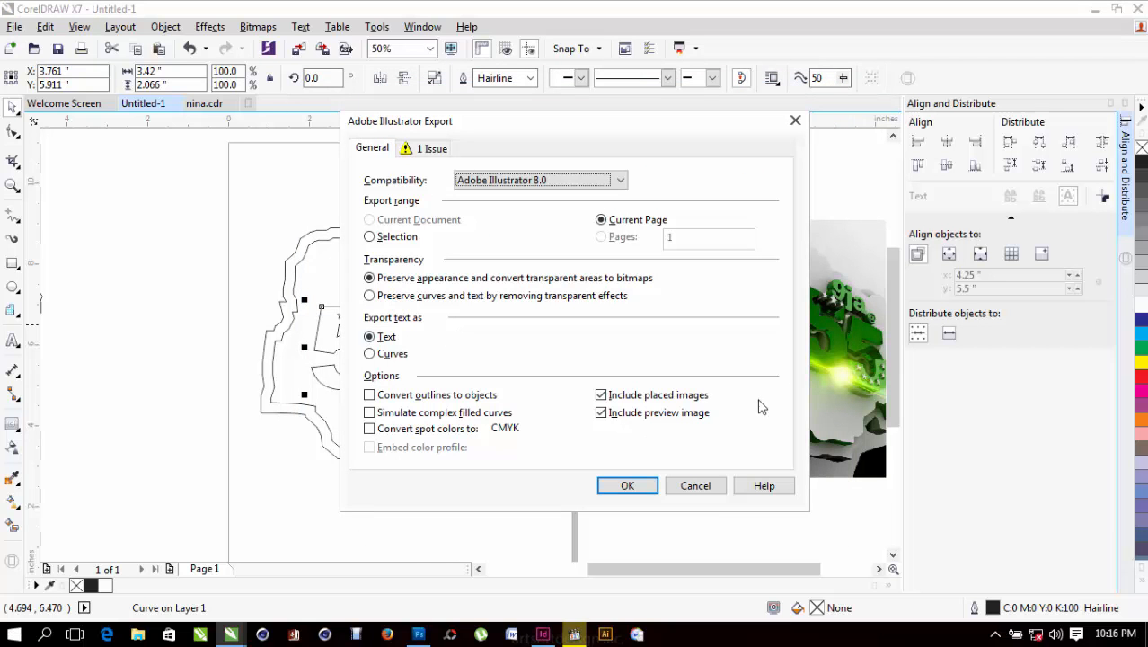
pyautogui.click(628, 485)
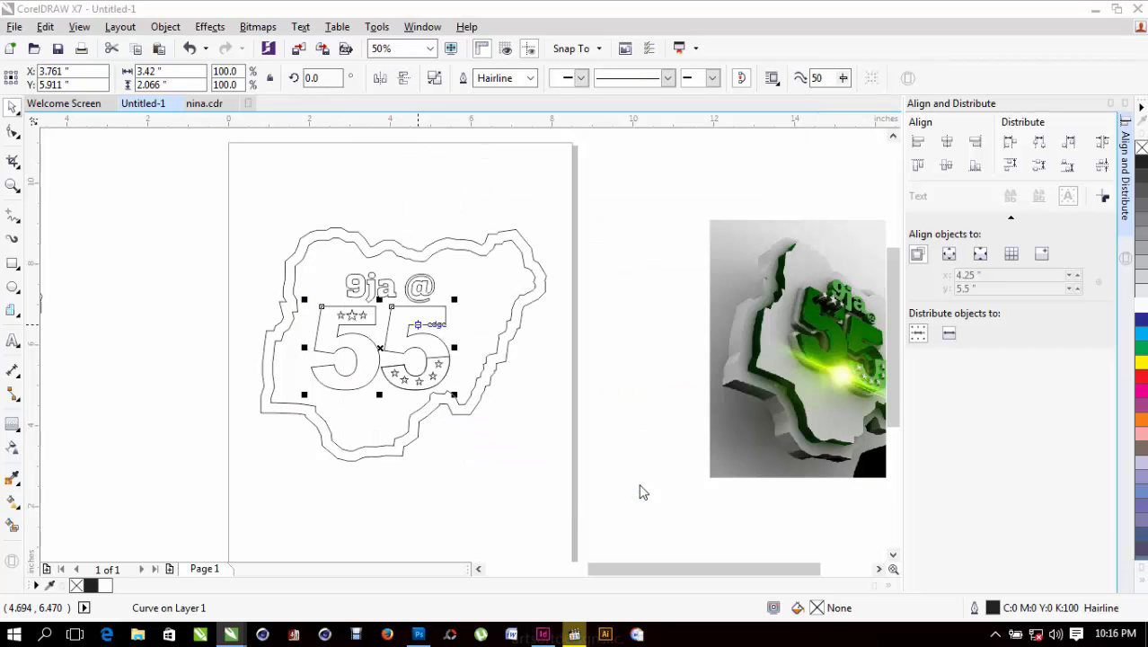
# Select the three stars on the first "5", undo a trial move, and join them into one curve.
pyautogui.click(236, 325)
pyautogui.moveTo(209, 315); pyautogui.dragTo(415, 325)
pyautogui.click(282, 328)
pyautogui.moveTo(352, 305); pyautogui.dragTo(413, 290)
pyautogui.hotkey('ctrl', 'z')
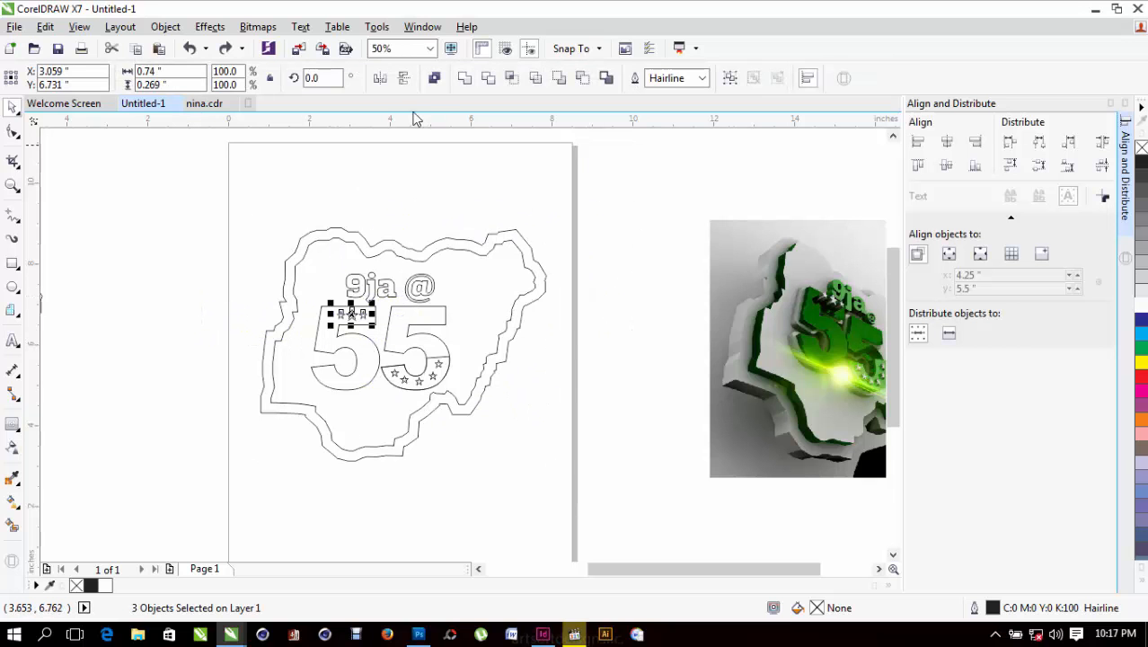
pyautogui.click(467, 88)
# Join the five lower stars with the upper star group into one curve, testing it with a move that is undone.
pyautogui.moveTo(557, 447); pyautogui.dragTo(336, 360)
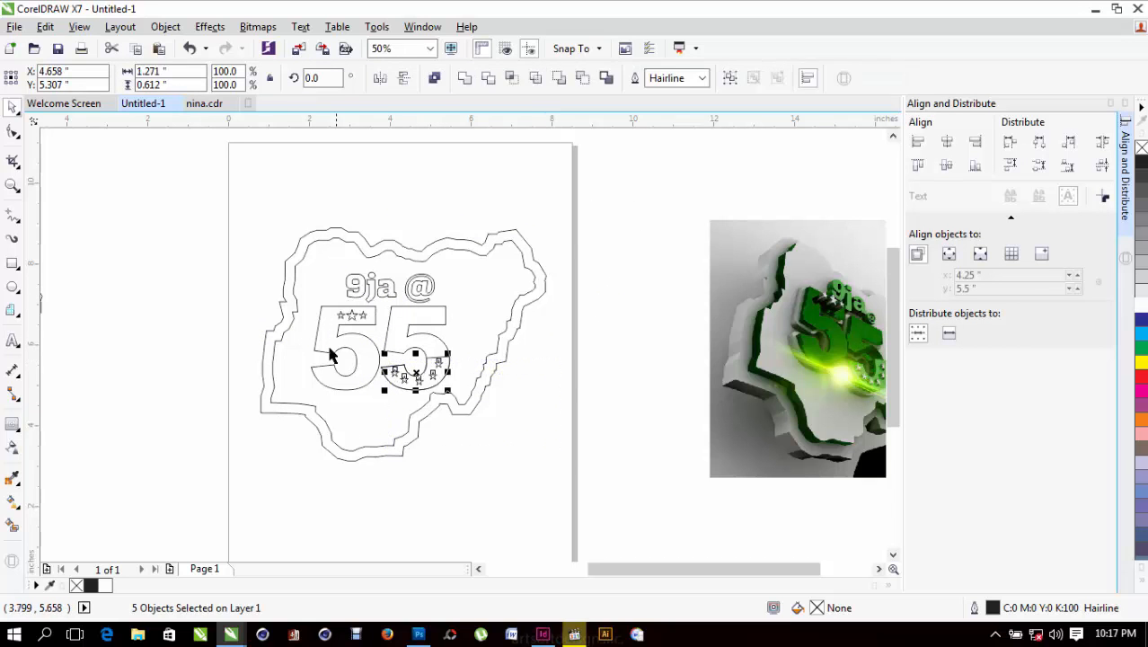
pyautogui.keyDown('shift'); pyautogui.click(341, 320); pyautogui.keyUp('shift')
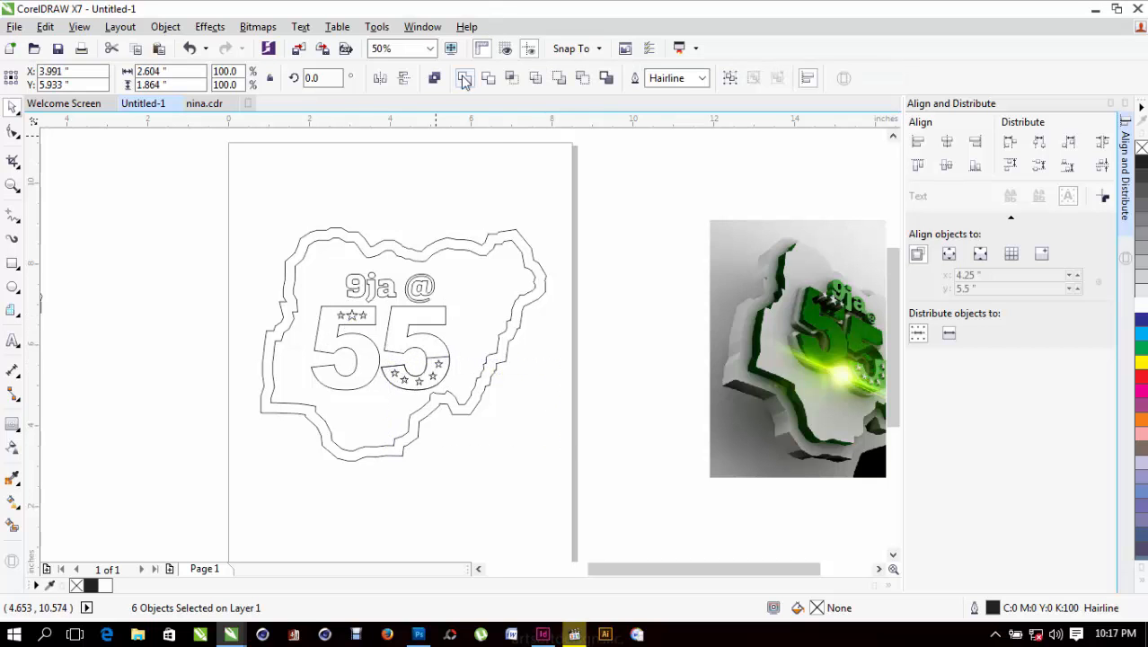
pyautogui.hotkey('ctrl', 'l')
pyautogui.moveTo(427, 376); pyautogui.dragTo(202, 352)
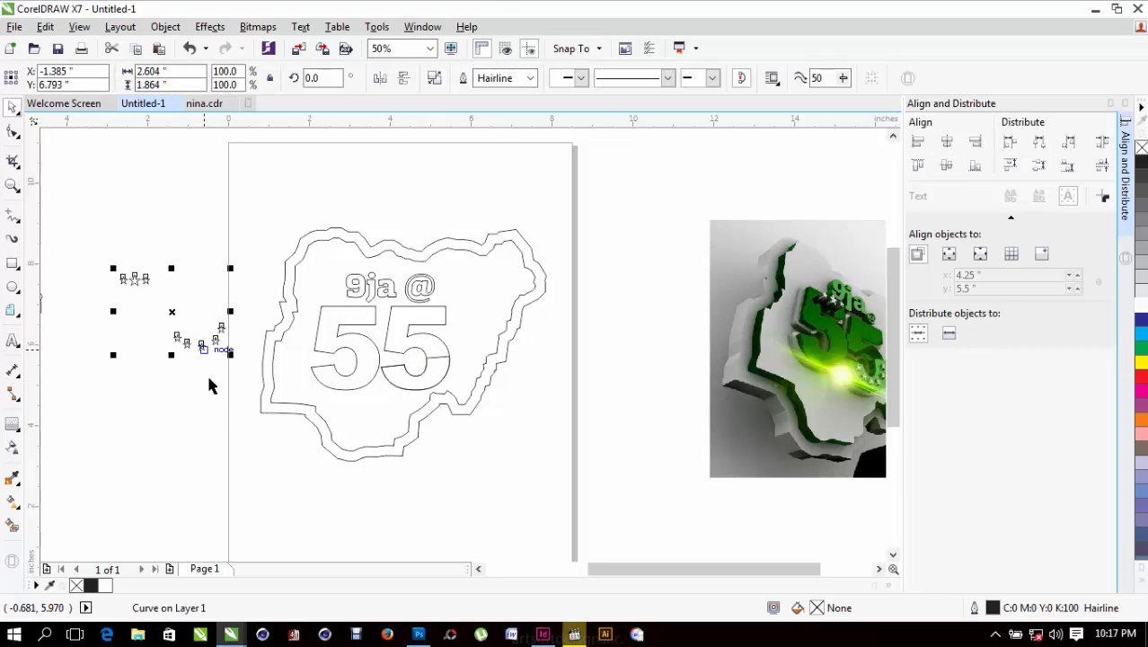
pyautogui.hotkey('ctrl', 'z')
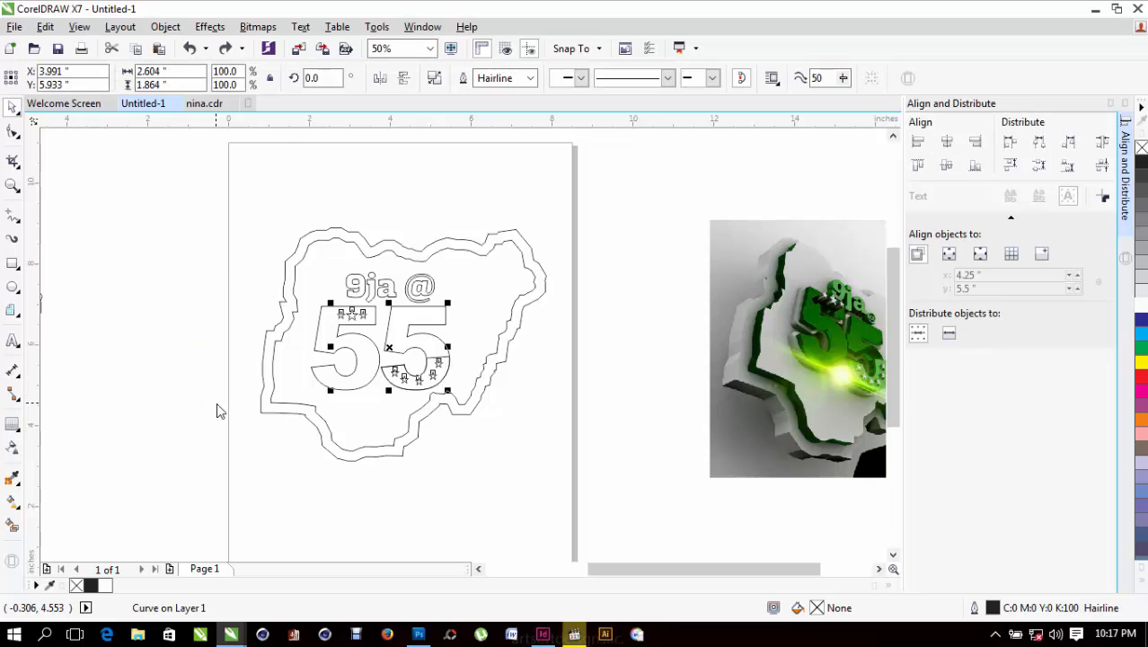
# Export the joined stars to the "nigeria" folder as the Adobe Illustrator file "STARS".
pyautogui.hotkey('ctrl', 'e')
pyautogui.write('S')
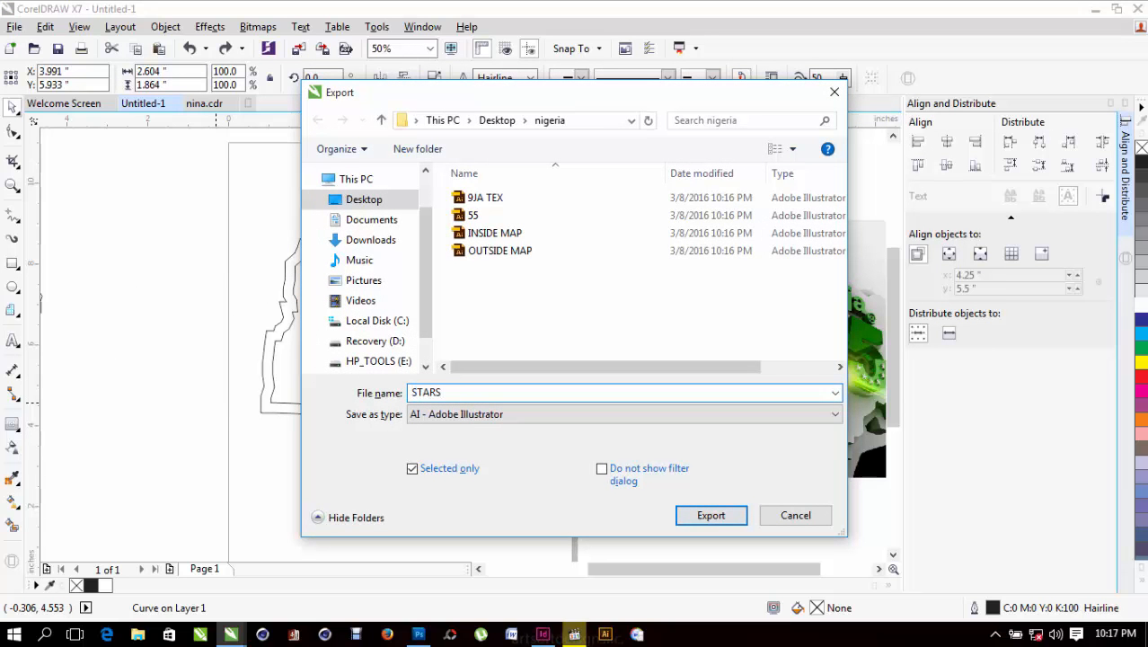
pyautogui.write('TARS')
pyautogui.press('Return')
pyautogui.press('Return')
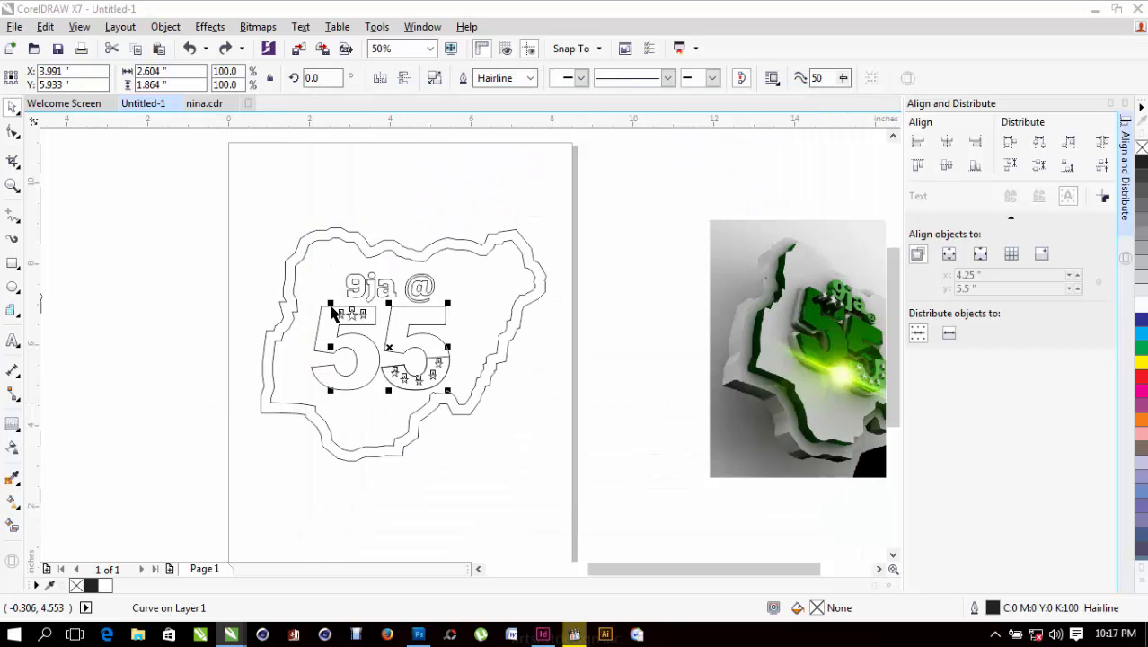
# Export the split lower part of the second "5" to the "nigeria" folder as the Adobe Illustrator file "ART".
pyautogui.press('pageup')
pyautogui.press('Escape')
pyautogui.click(523, 419)
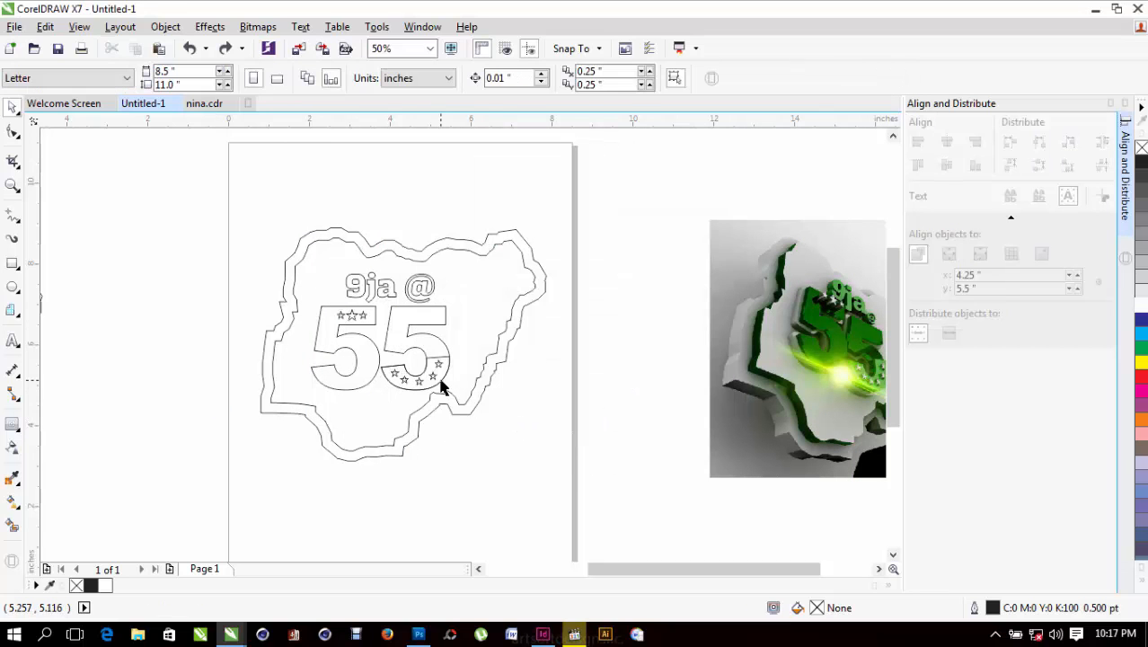
pyautogui.click(440, 386)
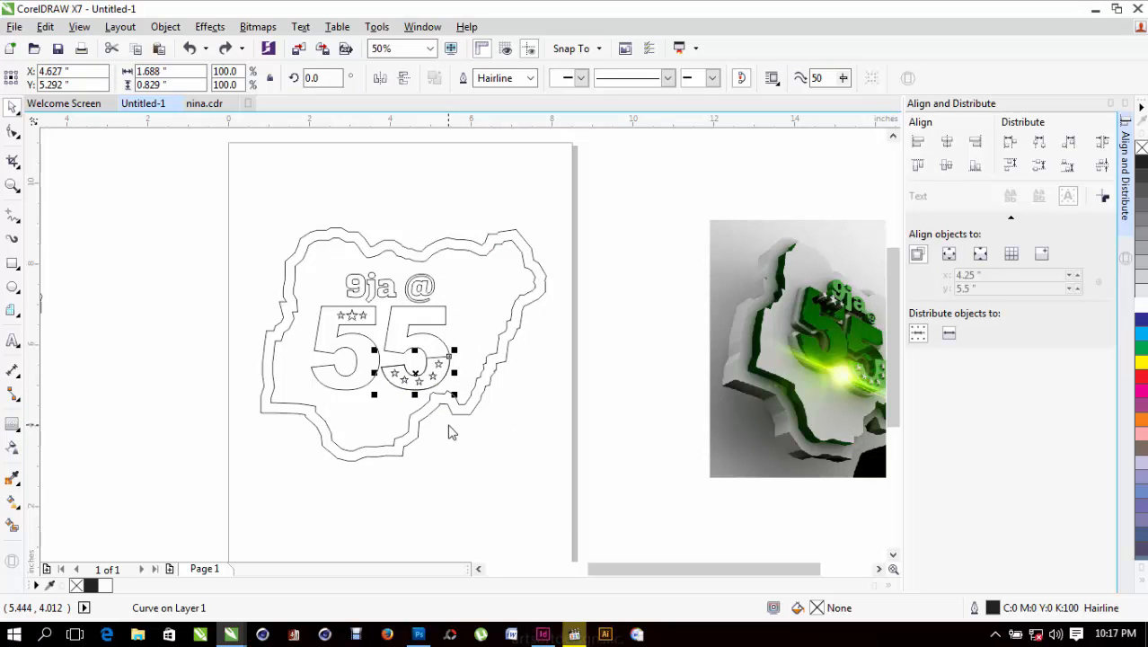
pyautogui.hotkey('ctrl', 'e')
pyautogui.write('ART')
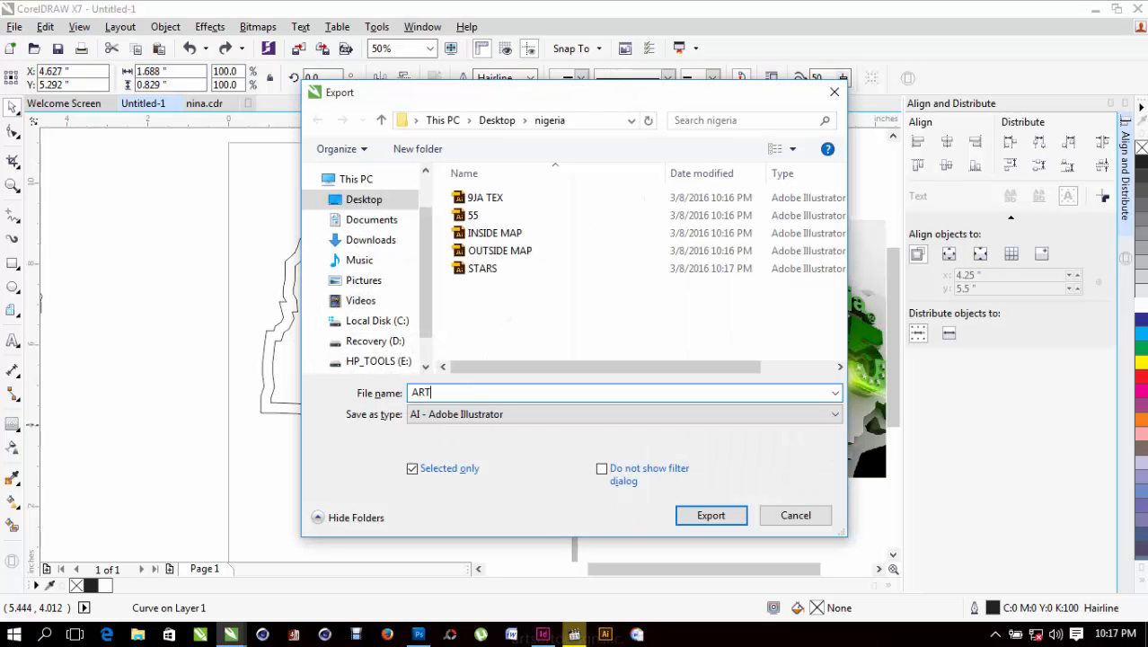
pyautogui.press('Return')
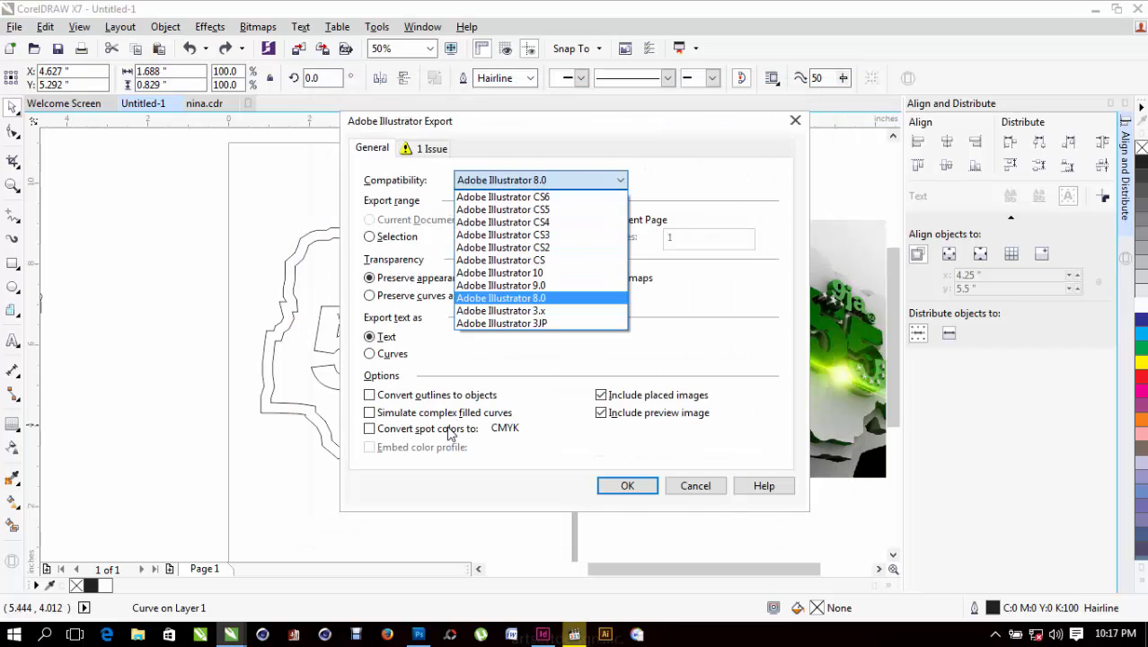
pyautogui.press('Return')
# Export the same lower part of the second "5" again as the Adobe Illustrator file "ARC".
pyautogui.hotkey('ctrl', 'e')
pyautogui.write('ARC')
pyautogui.press('Return')
pyautogui.press('Return')
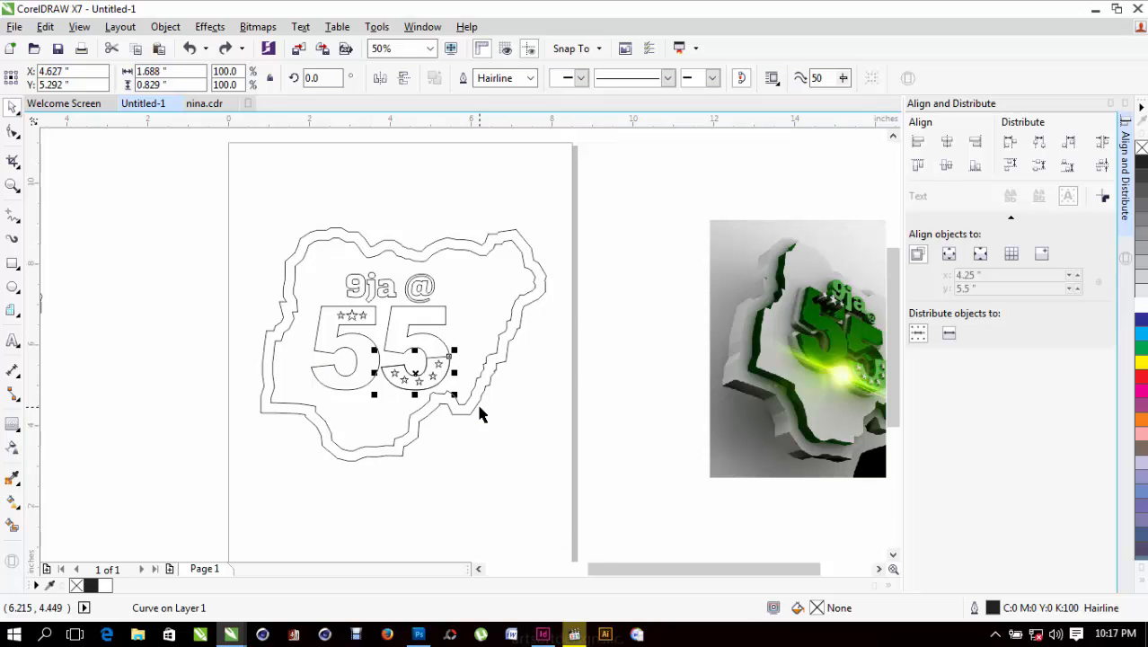
pyautogui.scroll(-2, 555, 358)
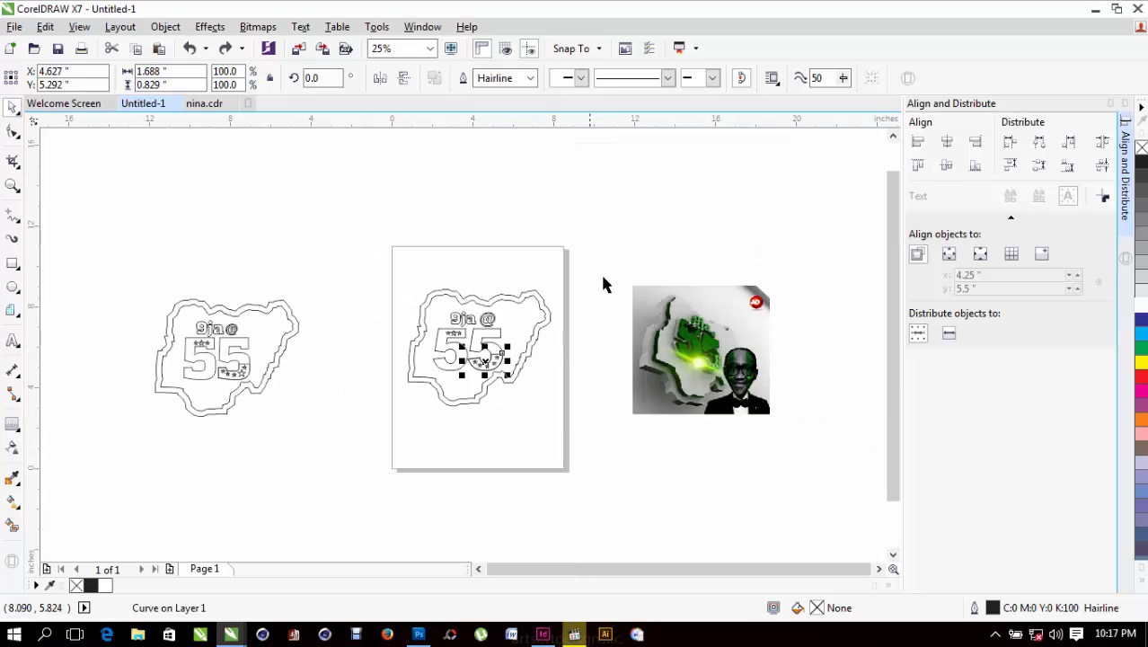